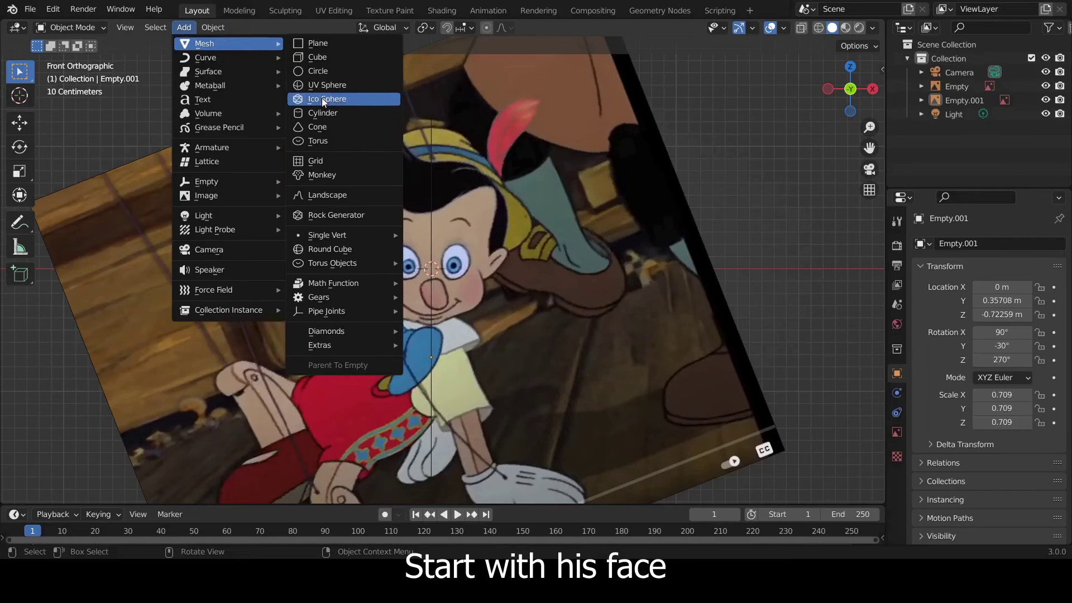
Step: Add a cube and subdivide it with 5 cuts and smoothness 1 into a sphere
left_click(317, 57)
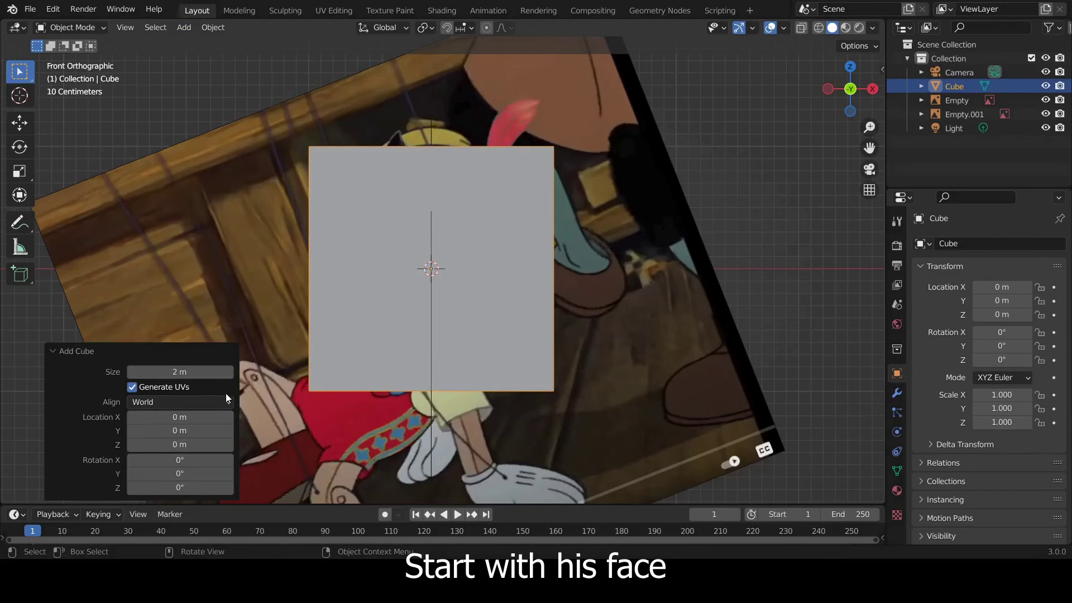
left_click(365, 303)
key("Tab")
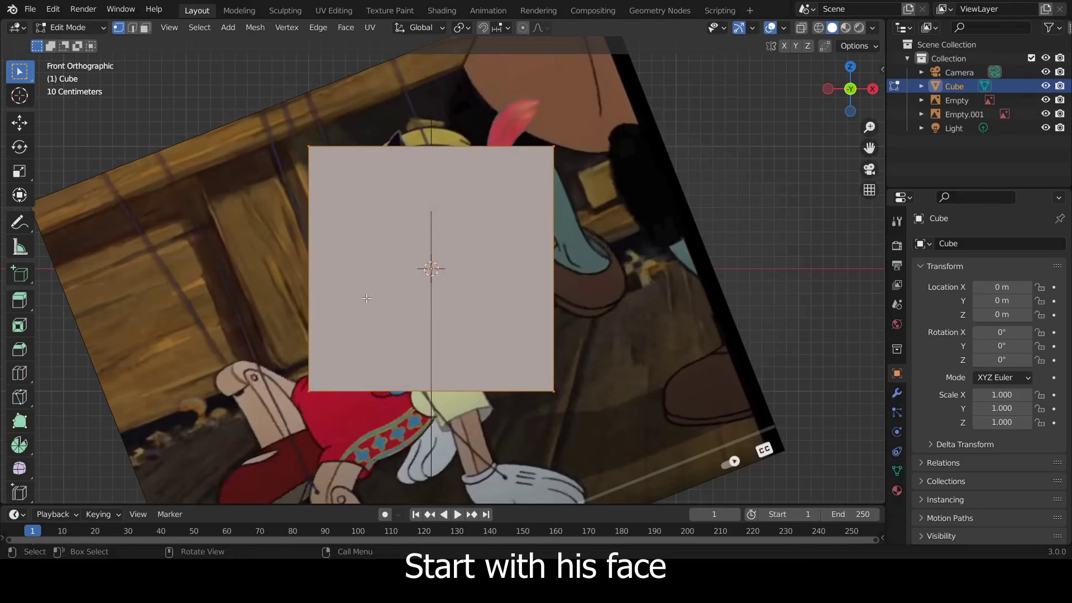
right_click(349, 246)
left_click(348, 246)
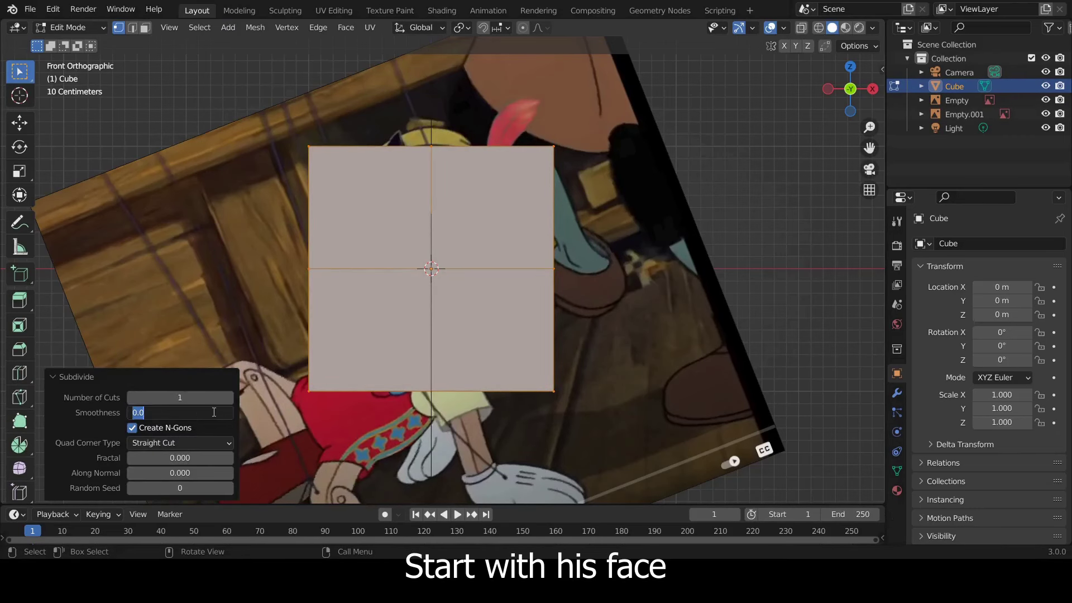
type("1")
key("Return")
type("5")
key("Return")
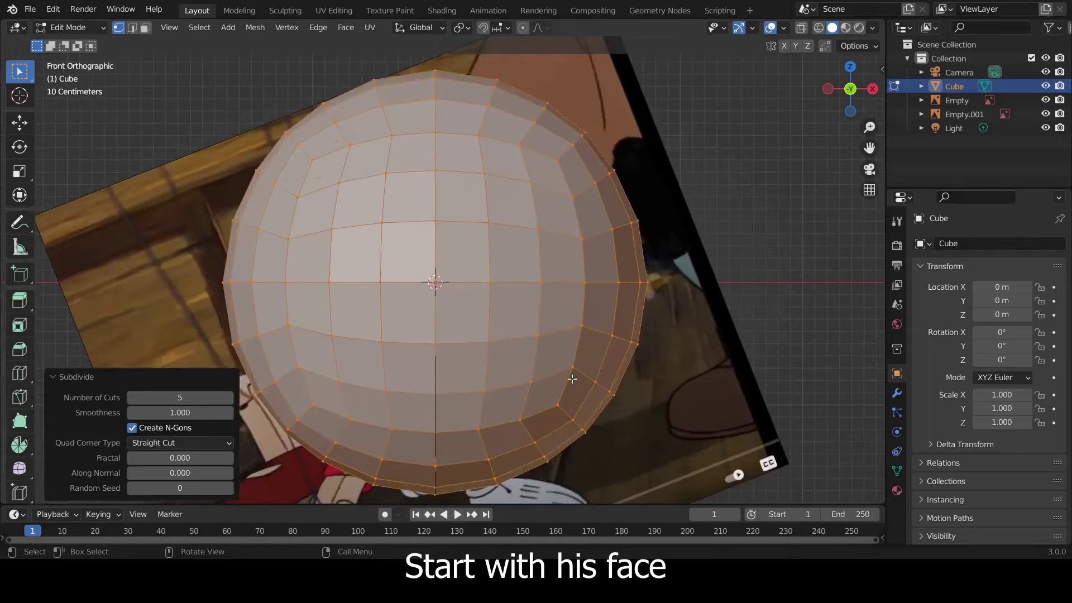
Step: Turn on X-ray, shrink the sphere, and raise it over the head in side view
key("Tab")
key("alt+z")
key("s")
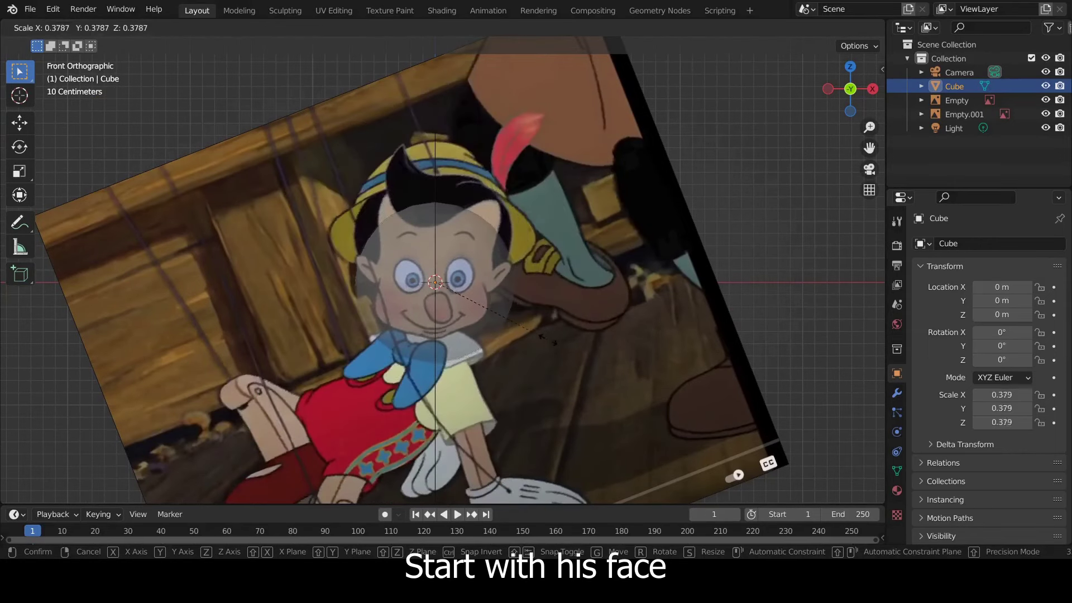
left_click(525, 338)
key("KP_3")
scroll(543, 340, "up", 1)
key("g")
key("z")
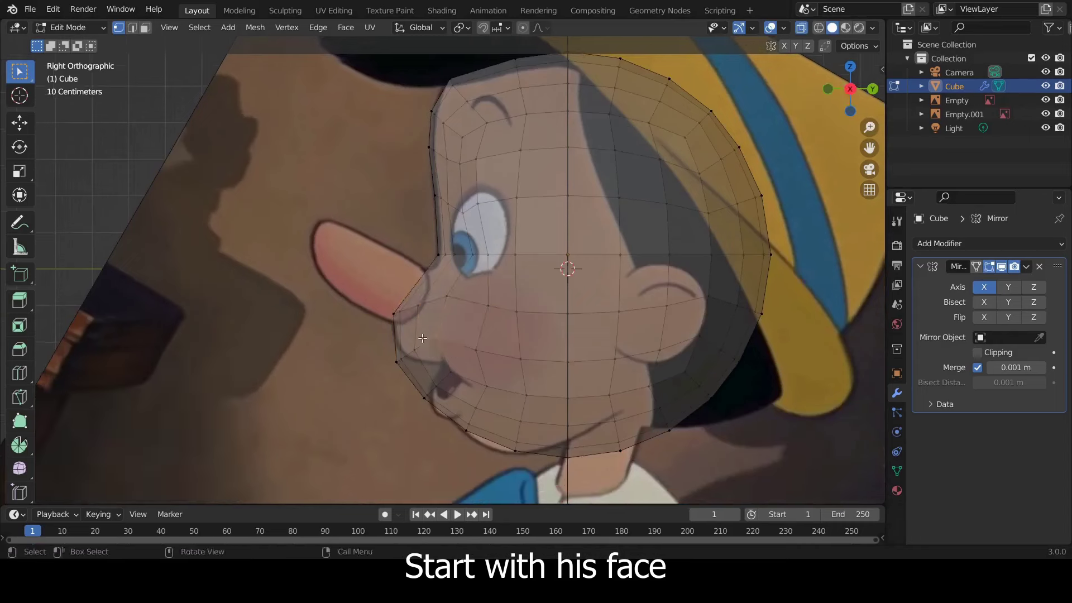
Step: Move the chin and jaw vertices vertically to match the reference side profile
scroll(535, 393, "down", 3, "shift")
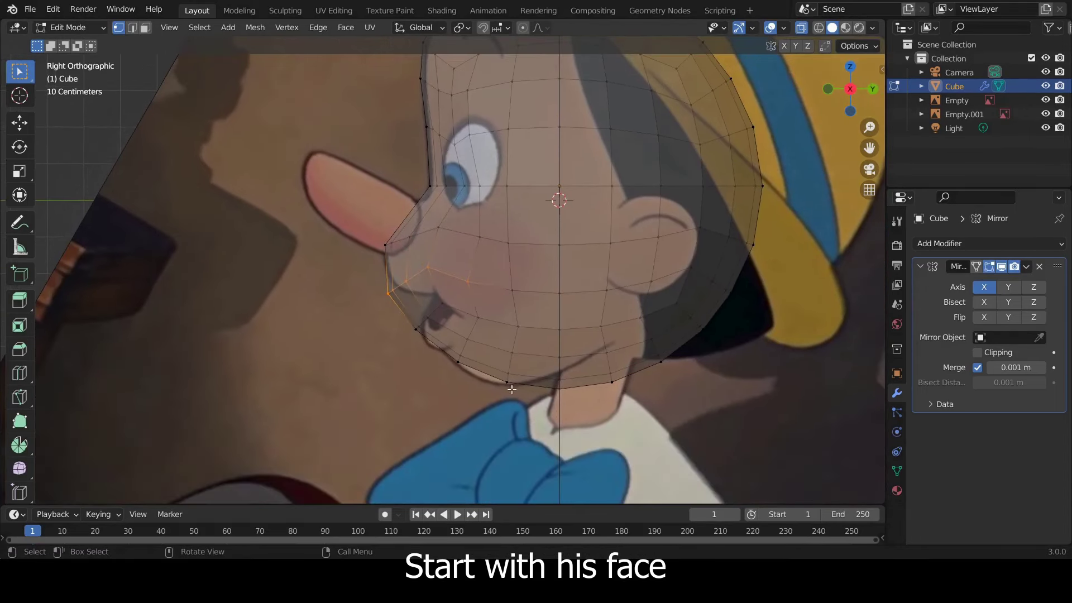
key("g")
key("z")
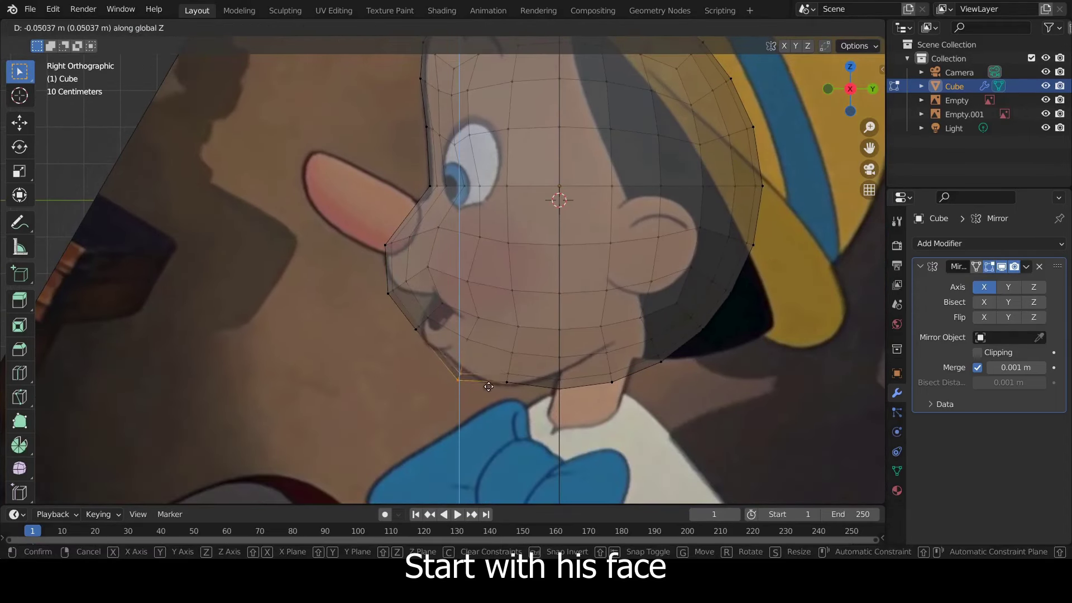
left_click(495, 386)
left_click_drag(567, 408, 520, 338)
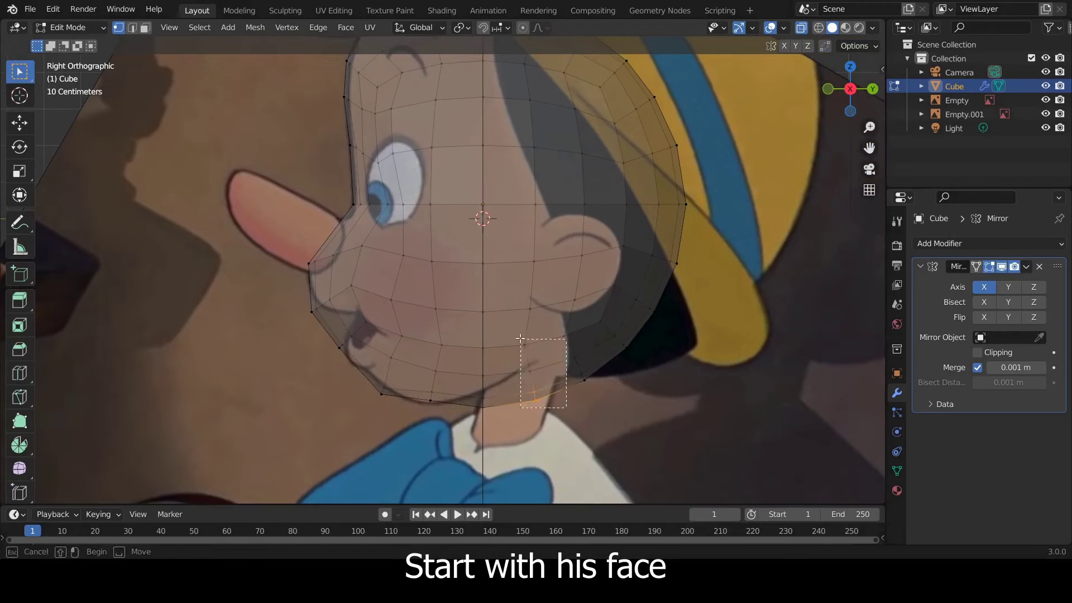
key("g")
key("z")
left_click(558, 387)
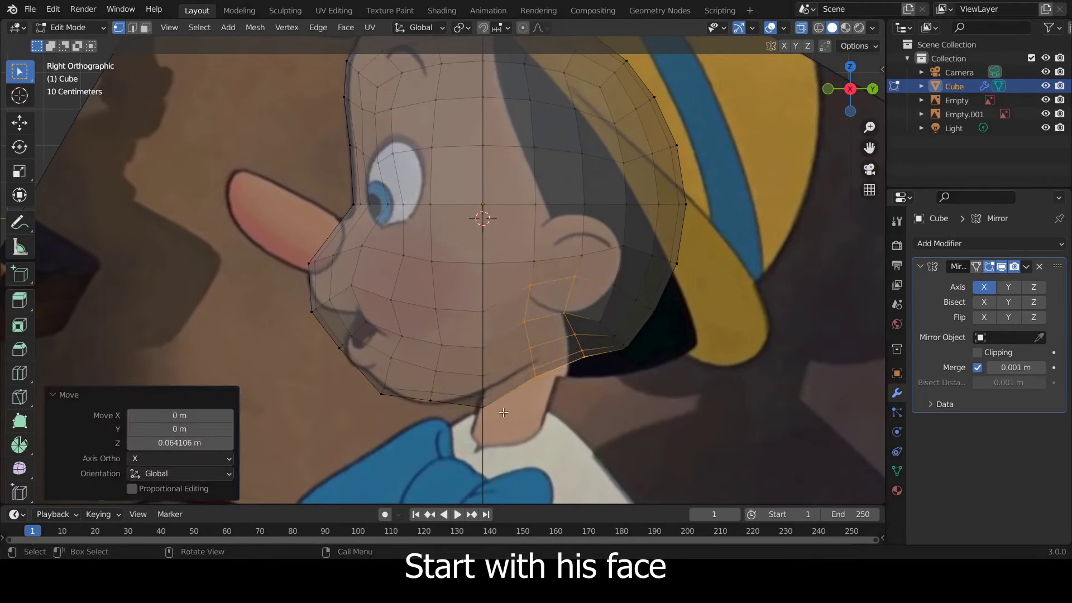
key("g")
key("z")
left_click(520, 394)
Step: Check the head shape in front and perspective views and adjust the head vertices
key("a")
scroll(564, 390, "down", 2)
middle_click_drag(565, 390, 594, 342)
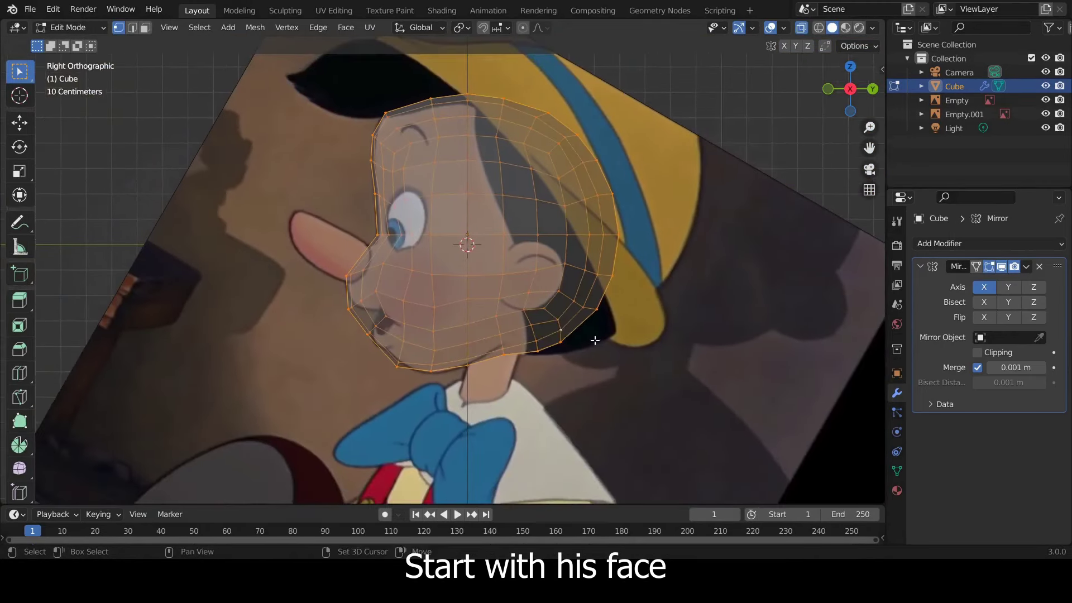
key("KP_1")
scroll(500, 318, "up", 2)
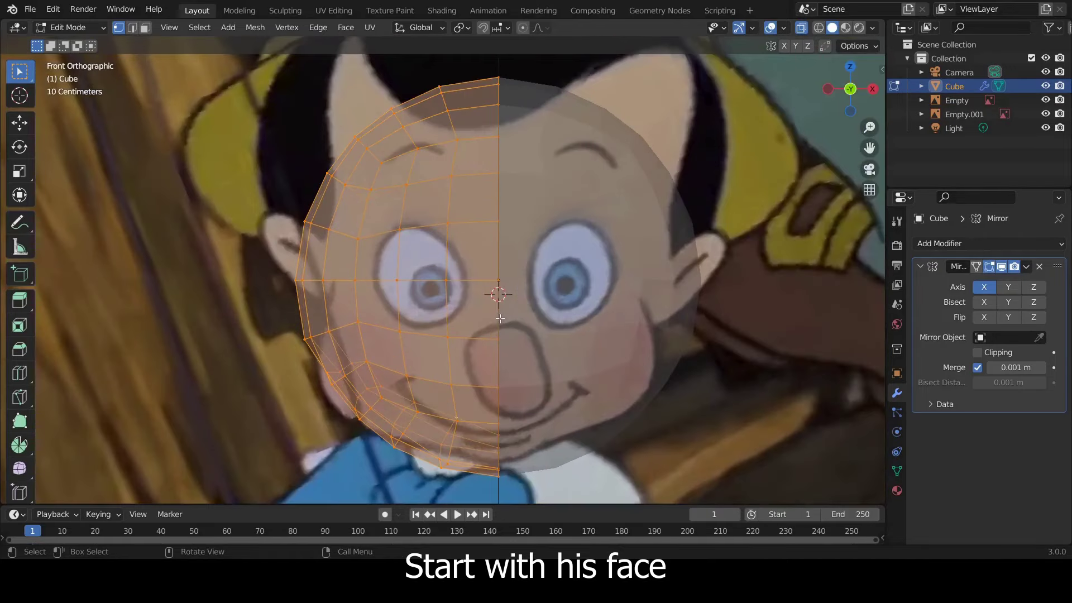
key("Tab")
scroll(539, 318, "down", 4)
middle_click_drag(553, 286, 404, 289)
key("KP_1")
scroll(517, 277, "up", 1)
middle_click_drag(517, 277, 519, 291, "shift")
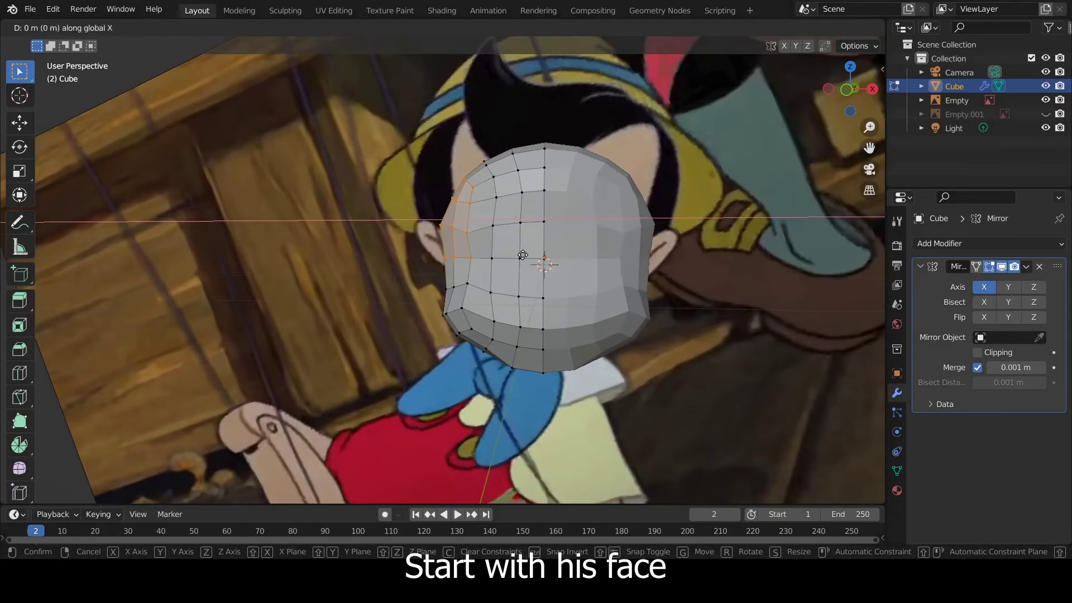
left_click(531, 259)
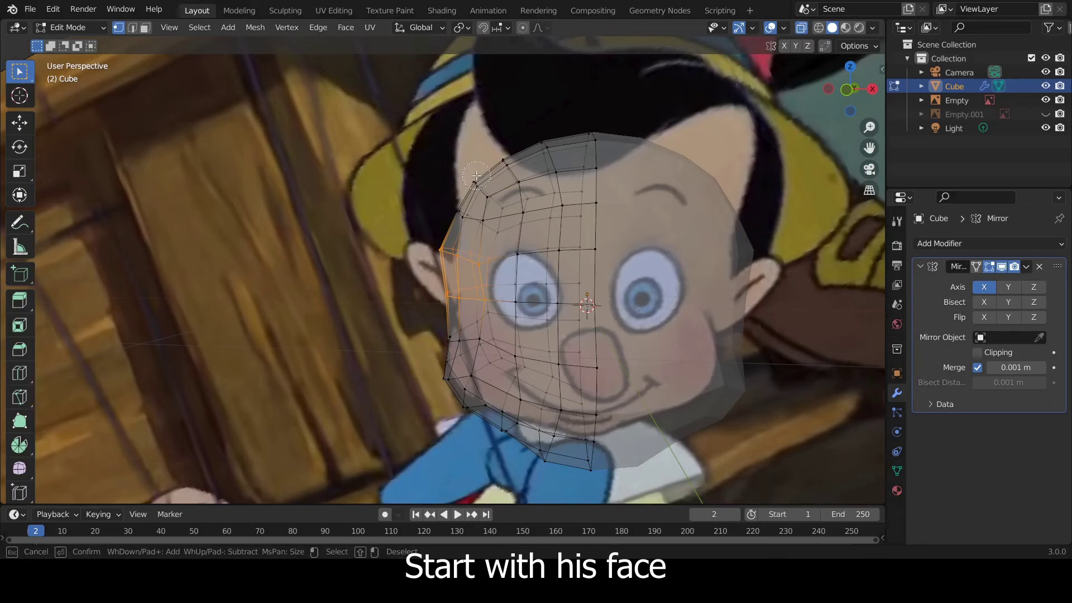
Step: Shift the side vertices along X and delete the eye faces to leave eye holes
key("g")
key("x")
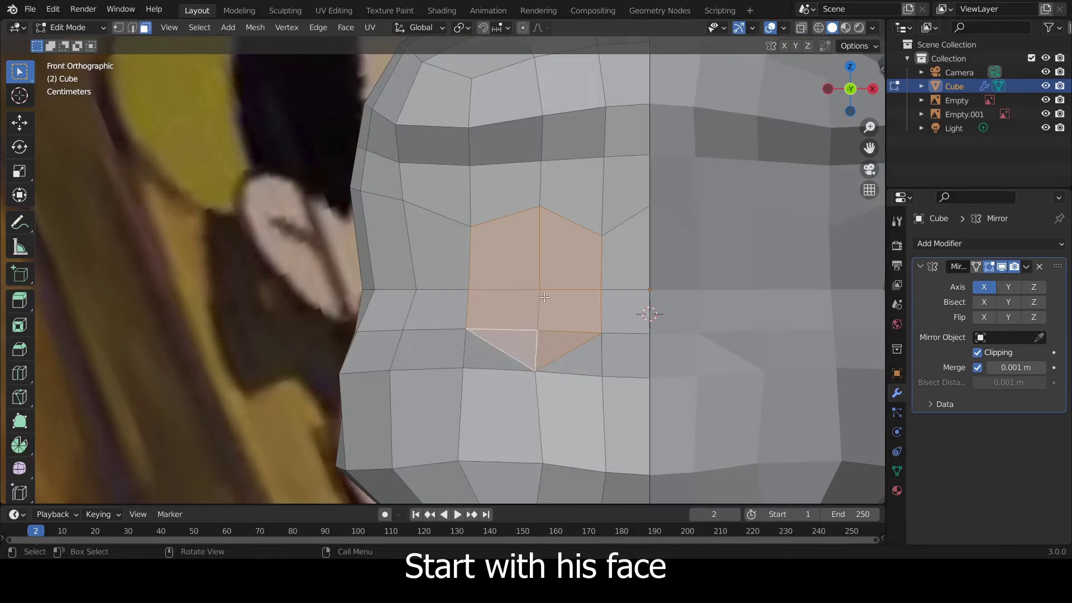
key("x")
left_click(535, 320)
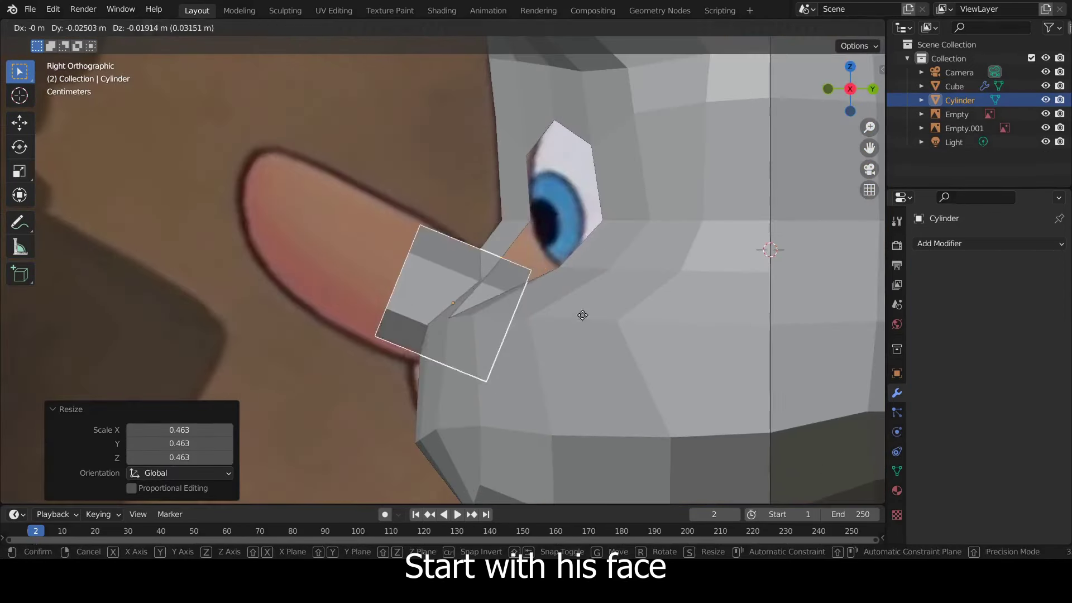
Step: Place a nose cylinder and extrude it along normals into a long pointed nose
key("g")
left_click(578, 315)
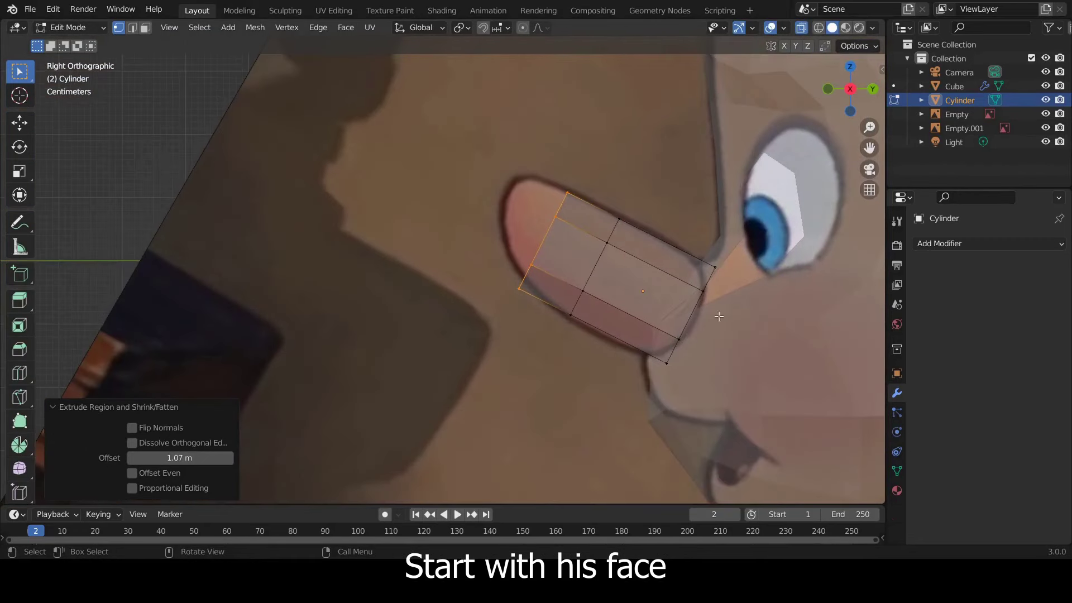
key("alt+e")
left_click(712, 340)
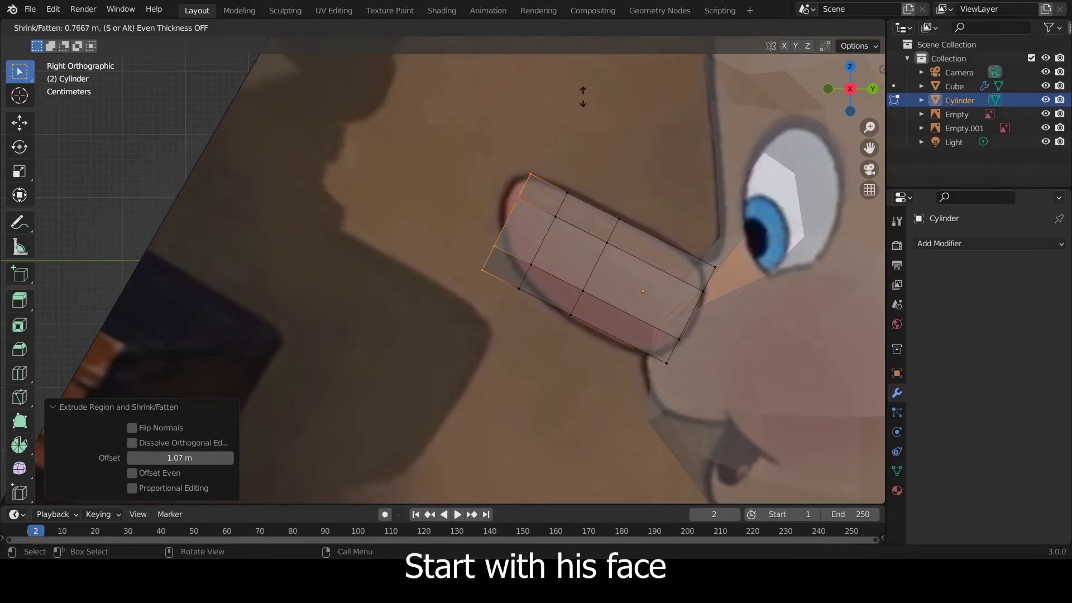
left_click(623, 256)
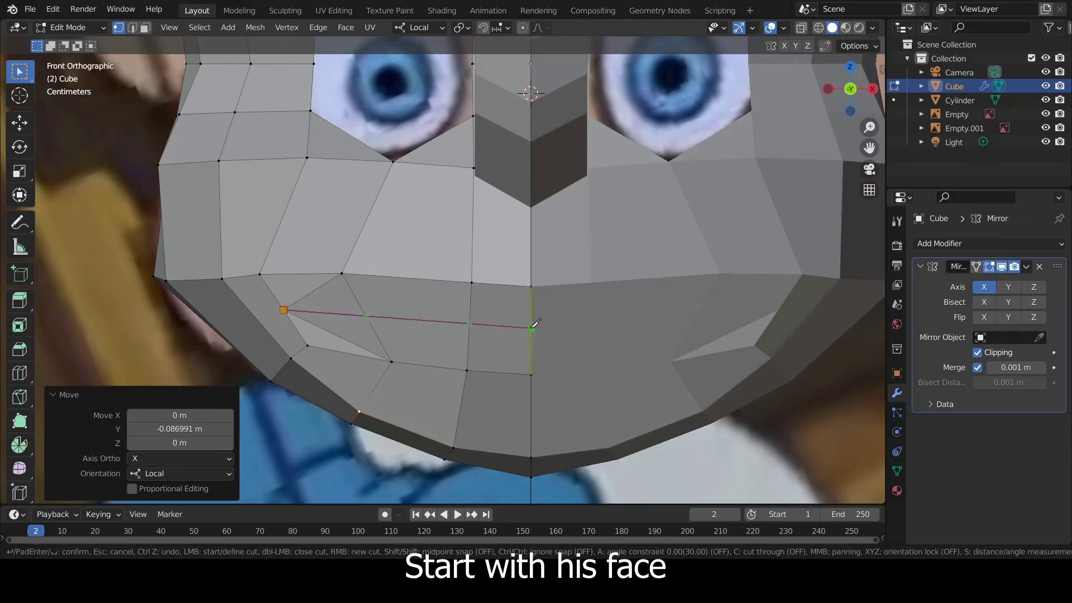
Step: Knife-cut the mouth line, dissolve extra edges, and delete the mouth faces
key("Return")
key("3")
left_click(544, 349)
left_click(425, 341, "shift")
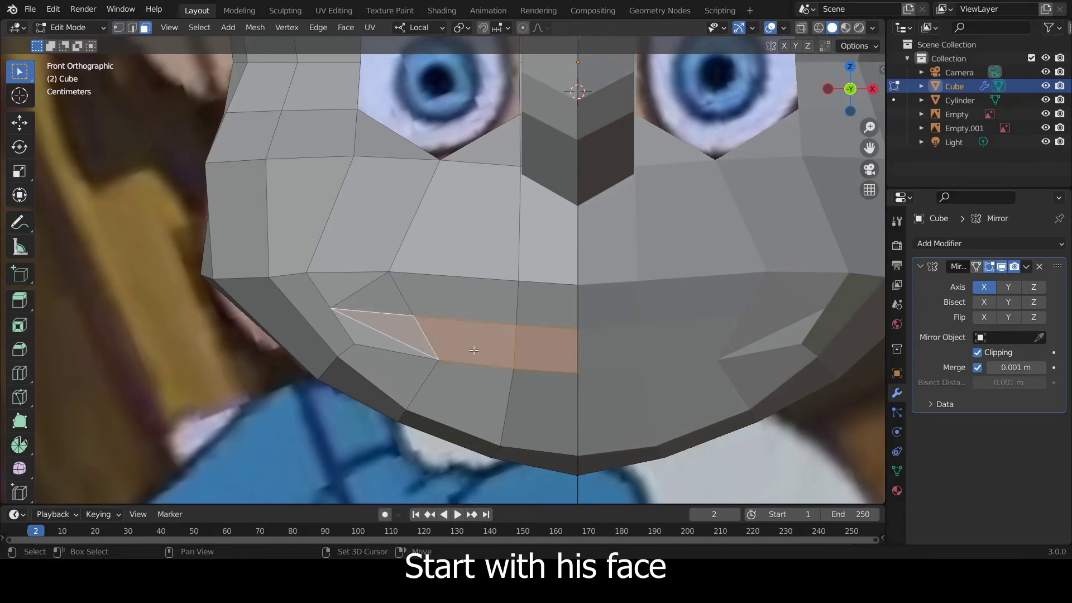
key("x")
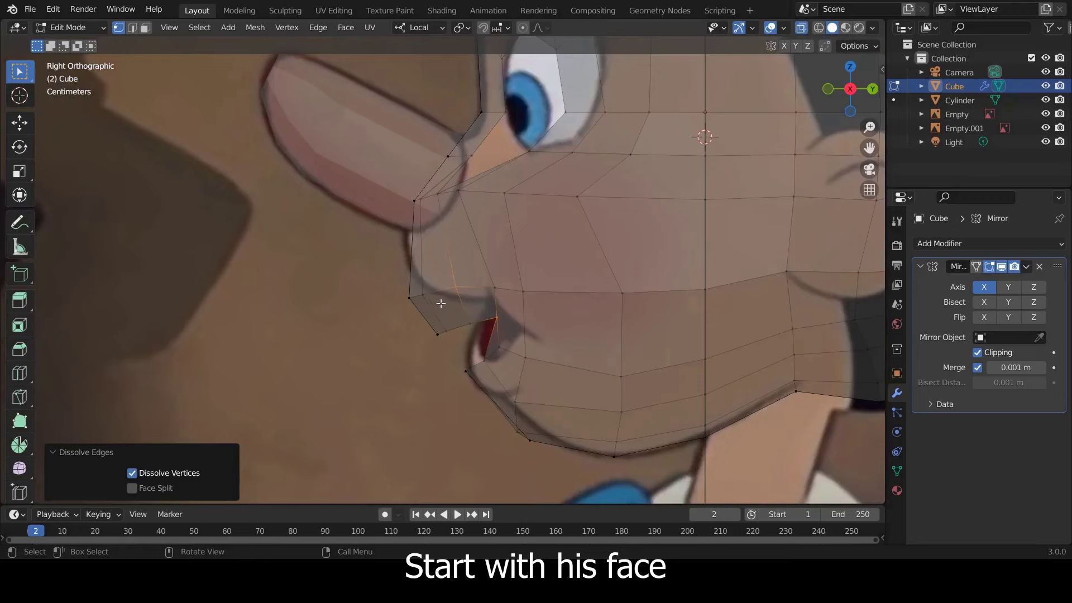
Step: Slide and raise the mouth corner vertices into a smile
left_click_drag(468, 297, 406, 258)
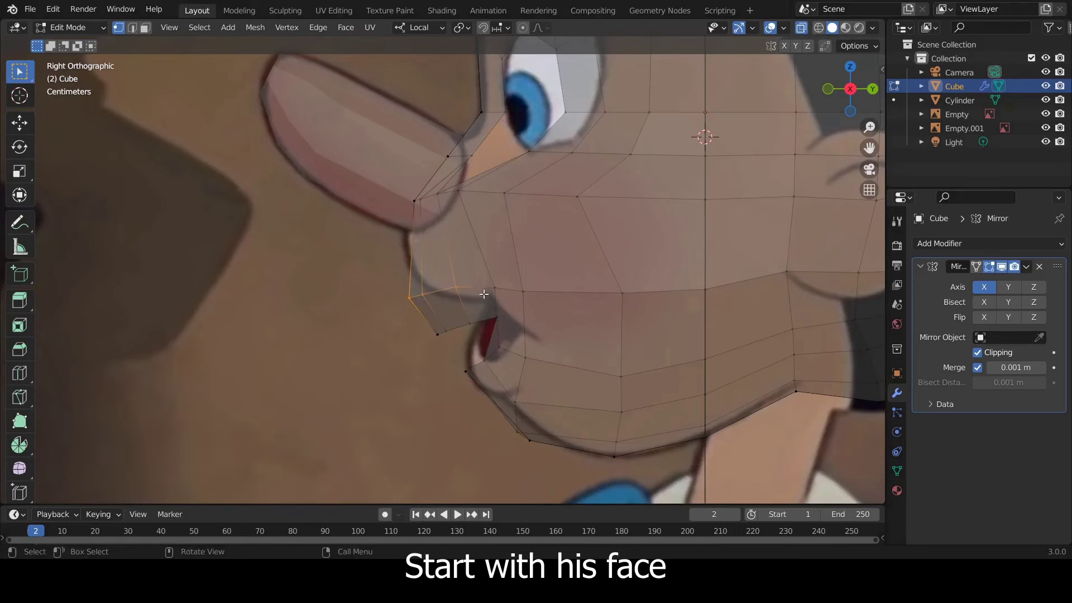
key("g")
key("g")
left_click(467, 347)
key("g")
key("z")
key("z")
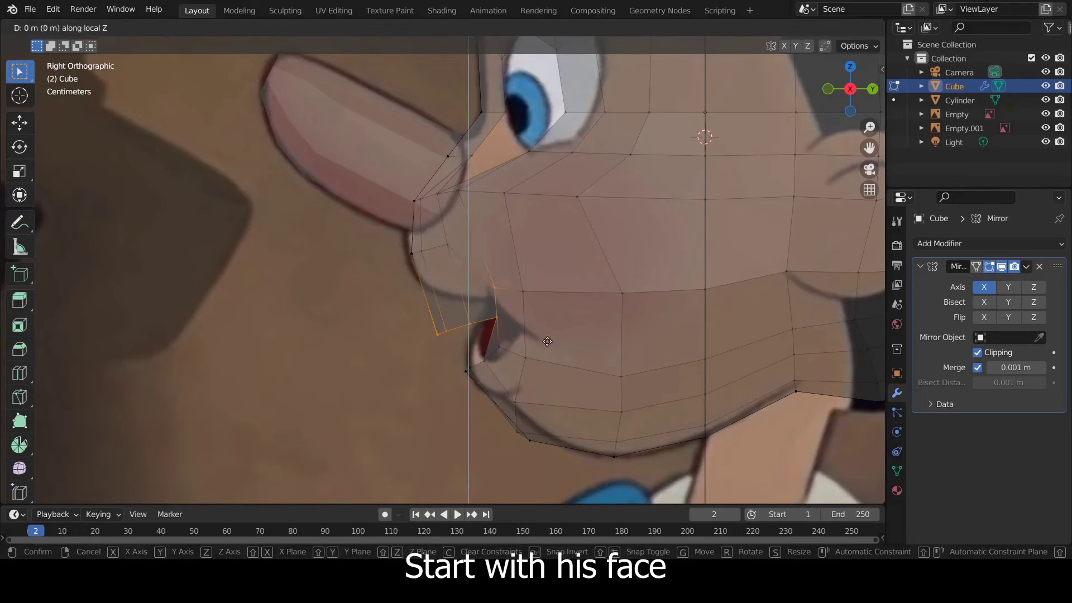
left_click(554, 312)
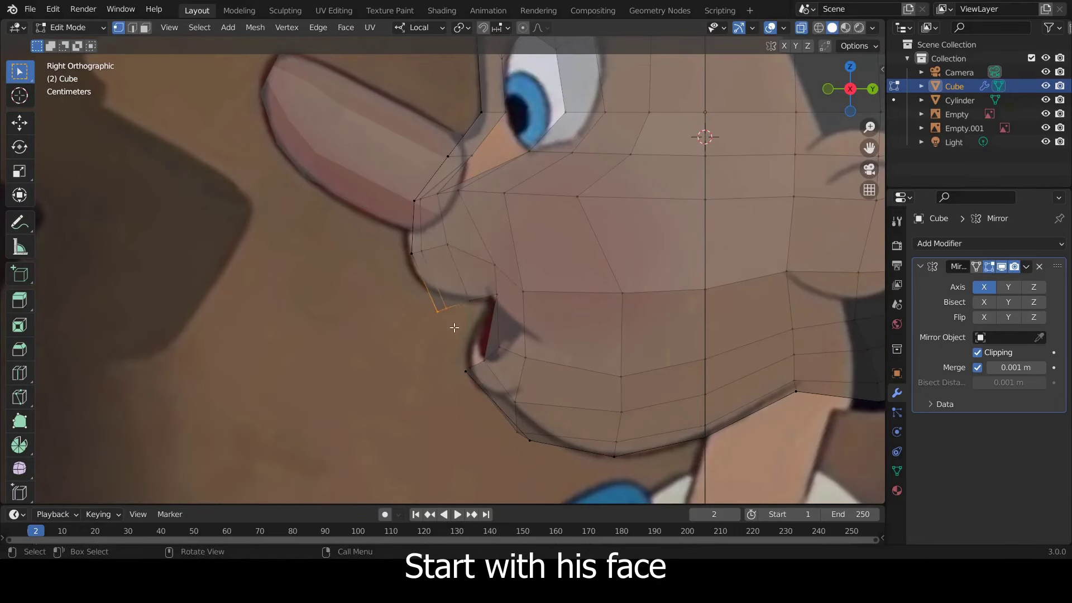
key("g")
key("g")
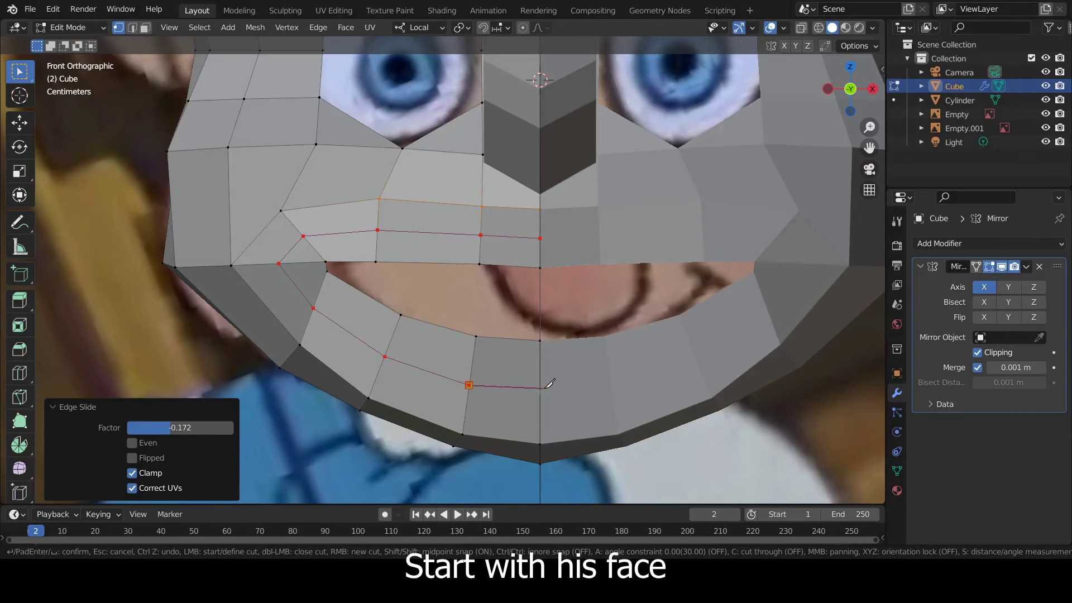
Step: Extrude the lips along normals, merge vertices, and adjust the mouth corner vertices
key("alt+e")
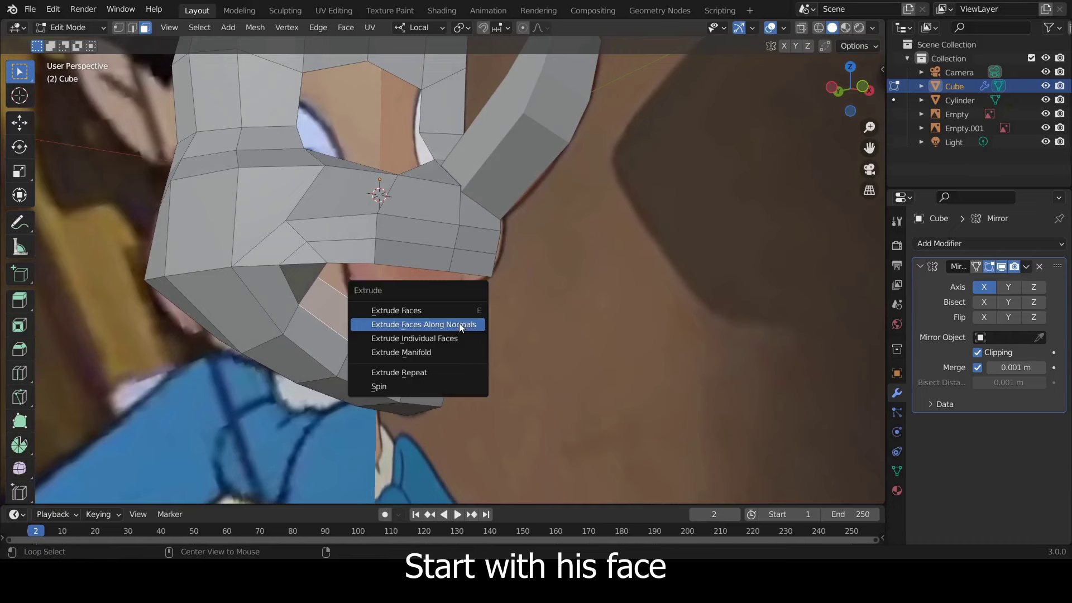
left_click(459, 323)
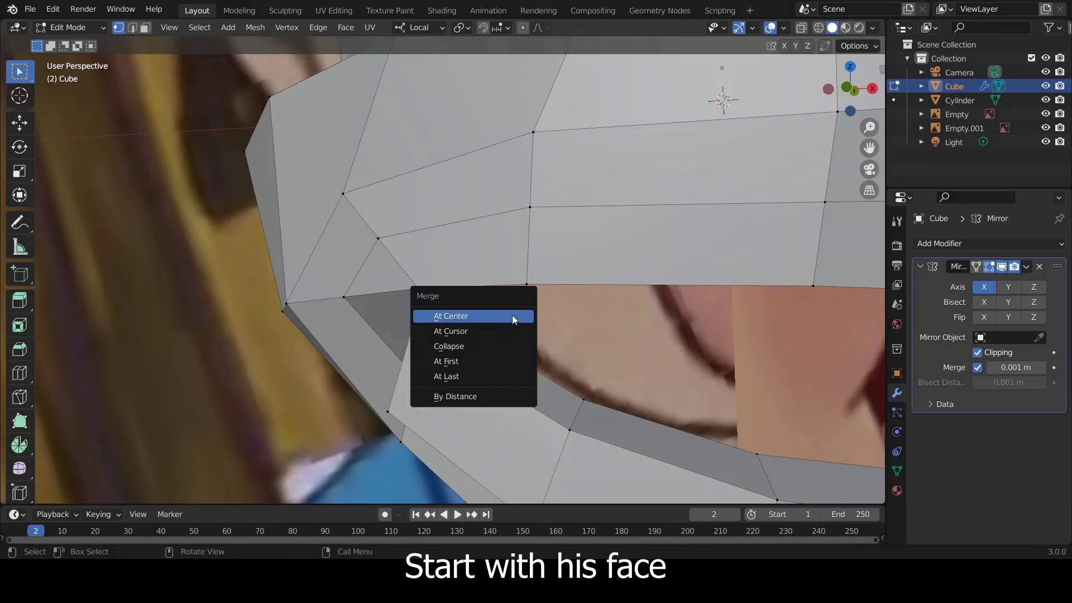
left_click(493, 369)
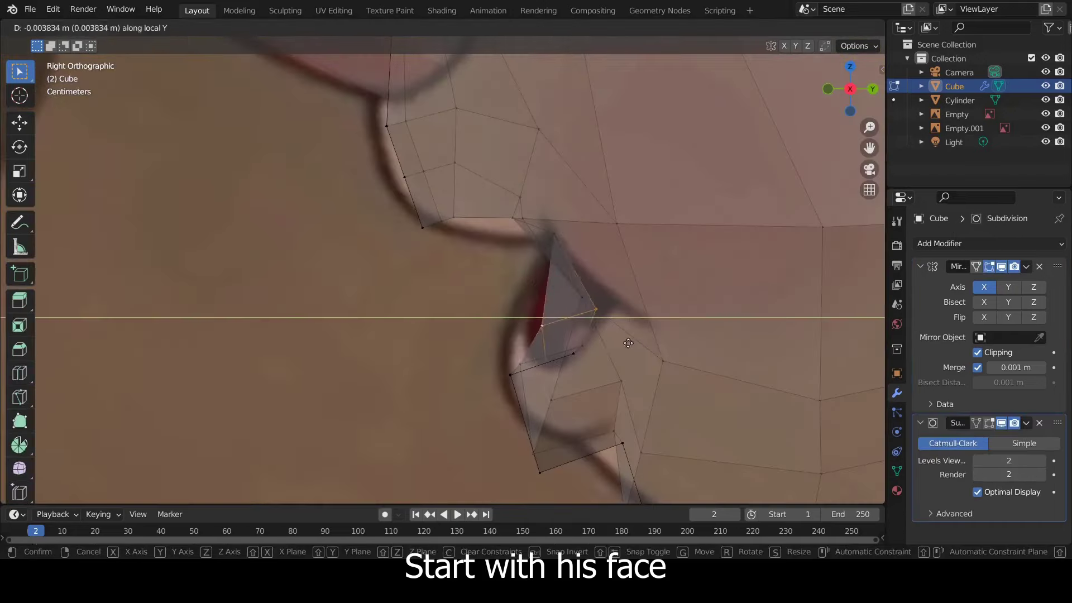
left_click(628, 342)
left_click(574, 354)
key("g")
key("y")
key("y")
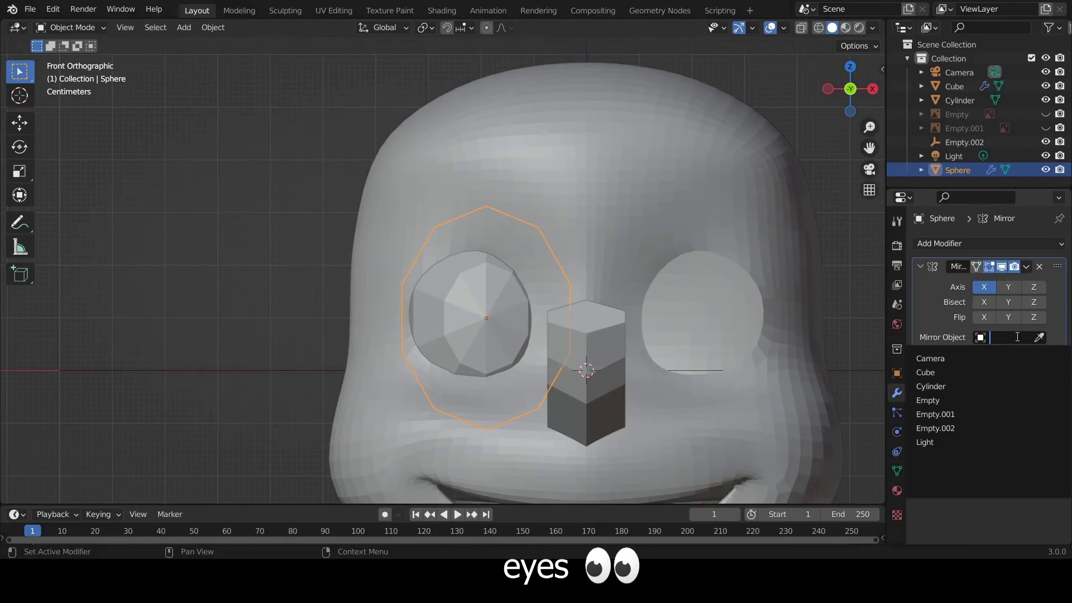
Step: Set Empty.002 as the Mirror Object so the eyeball appears in both sockets
left_click(980, 428)
scroll(735, 337, "down", 4)
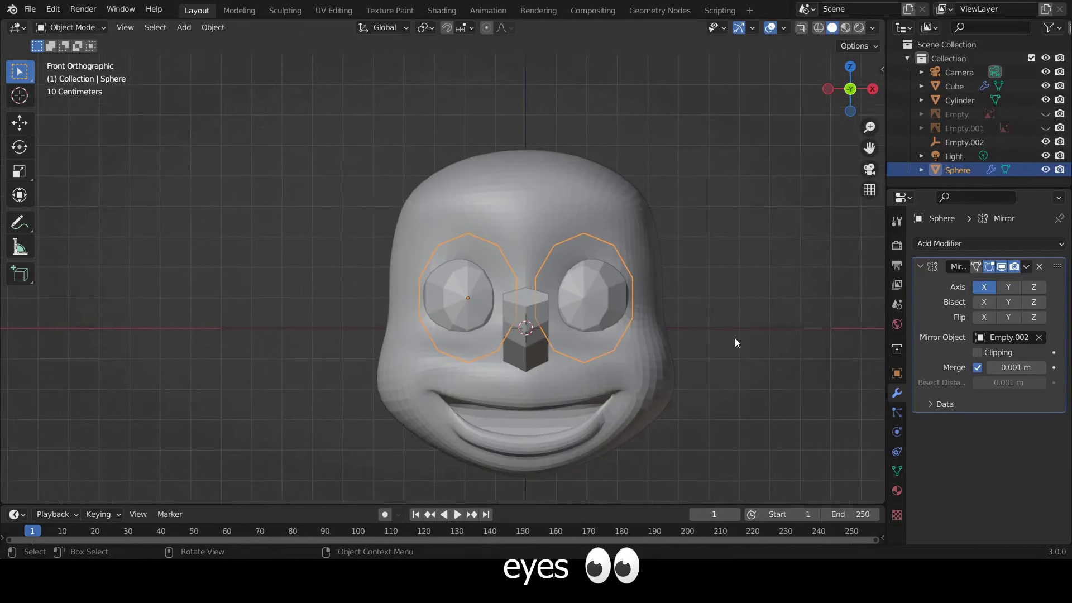
scroll(752, 286, "up", 1)
scroll(746, 301, "up", 1)
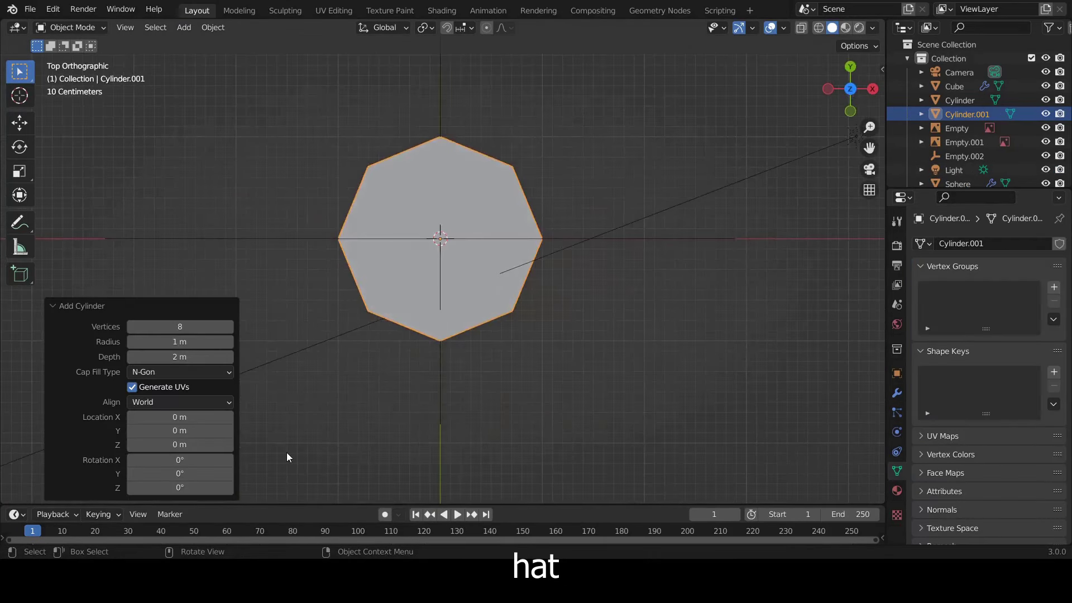
Step: Scale the cylinder to about half, tilt it, and place it on the reference hat
key("s")
left_click(588, 330)
scroll(606, 331, "up", 1)
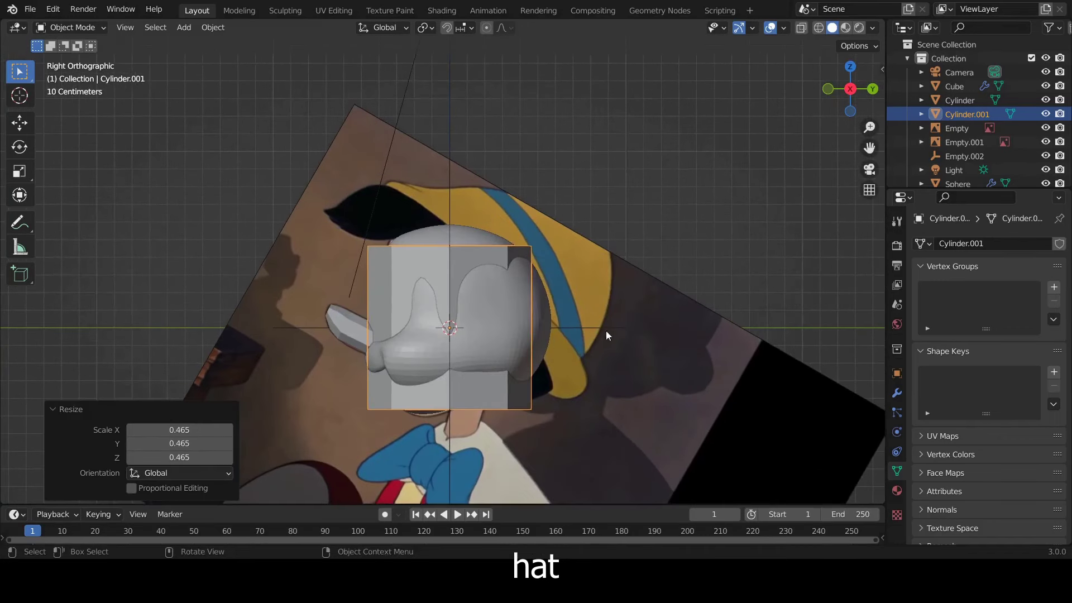
left_click(592, 400)
key("g")
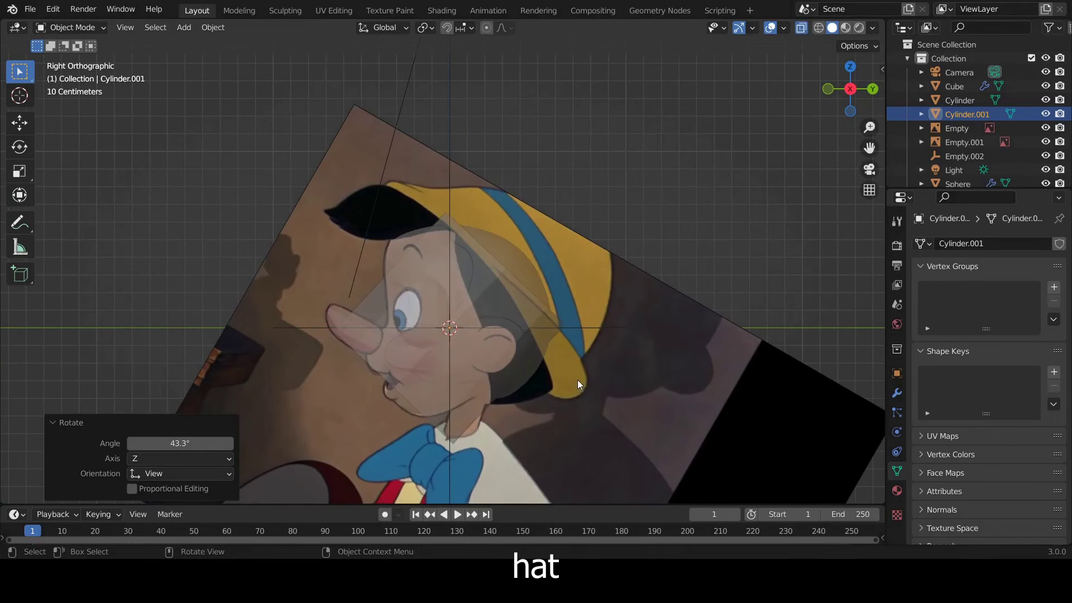
left_click(645, 301)
Step: Widen the hat's base ring, then extrude a new ring and fatten it outward
key("Tab")
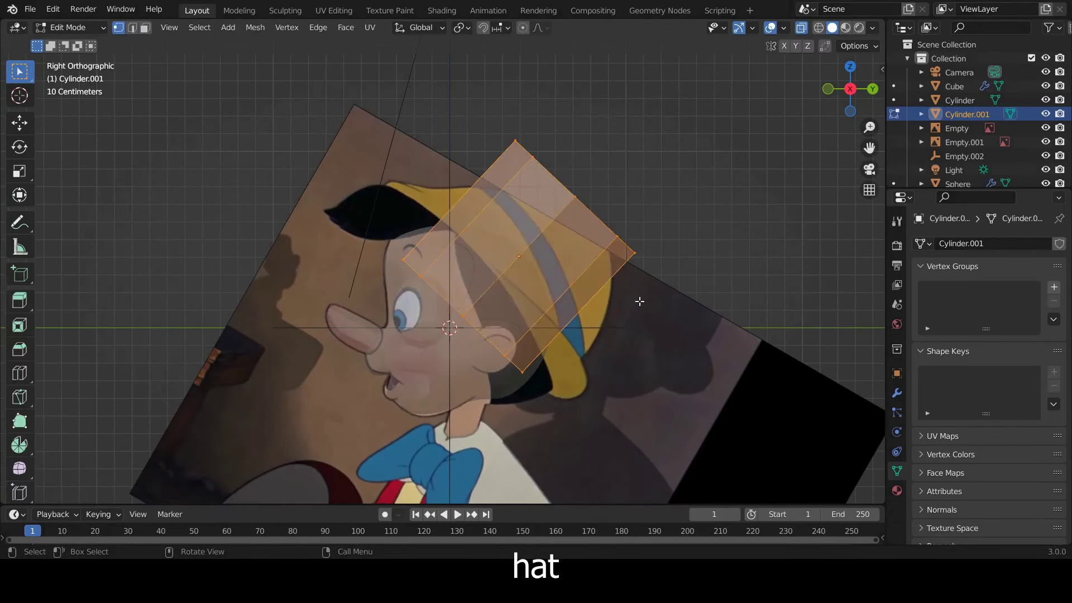
left_click_drag(561, 408, 332, 224)
key("s")
left_click(830, 367)
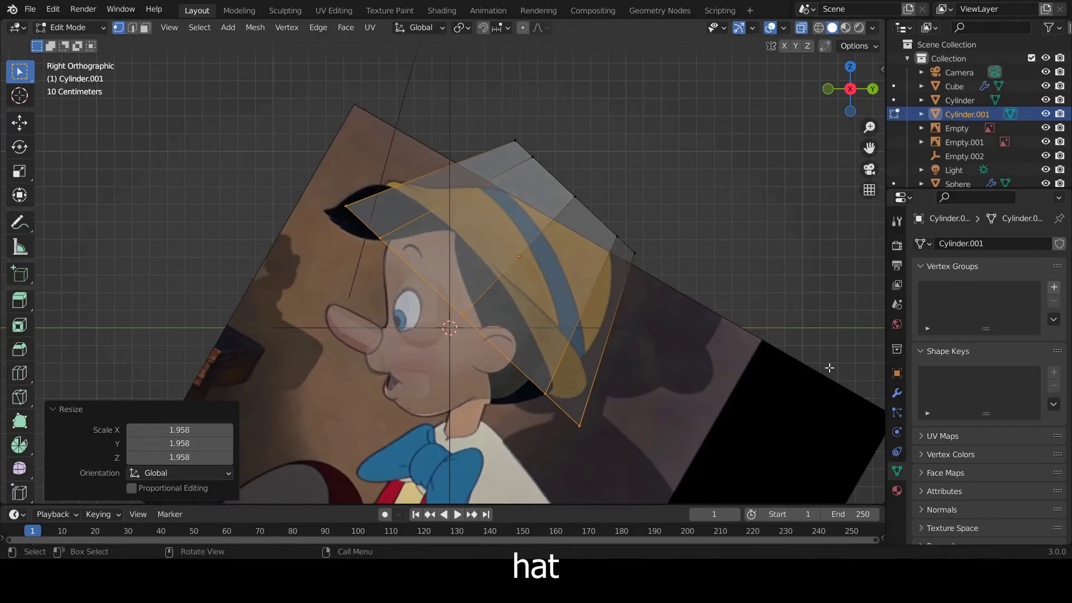
key("e")
key("s")
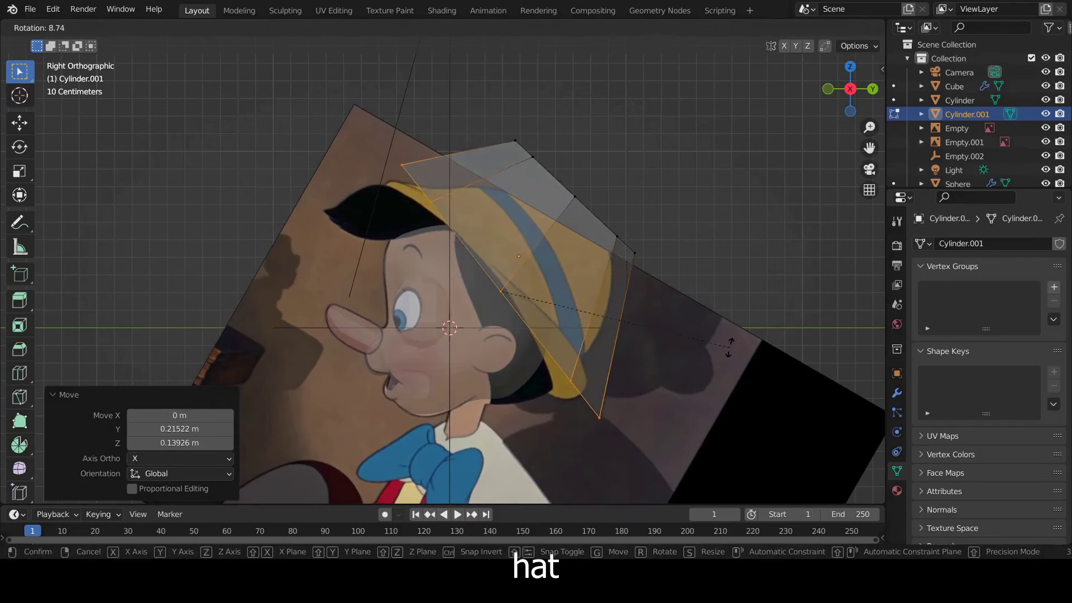
middle_click_drag(729, 256, 673, 288, "shift")
key("alt+s")
left_click(701, 278)
Step: Narrow the ring toward the tip, tilt it, and shift it along Y
key("s")
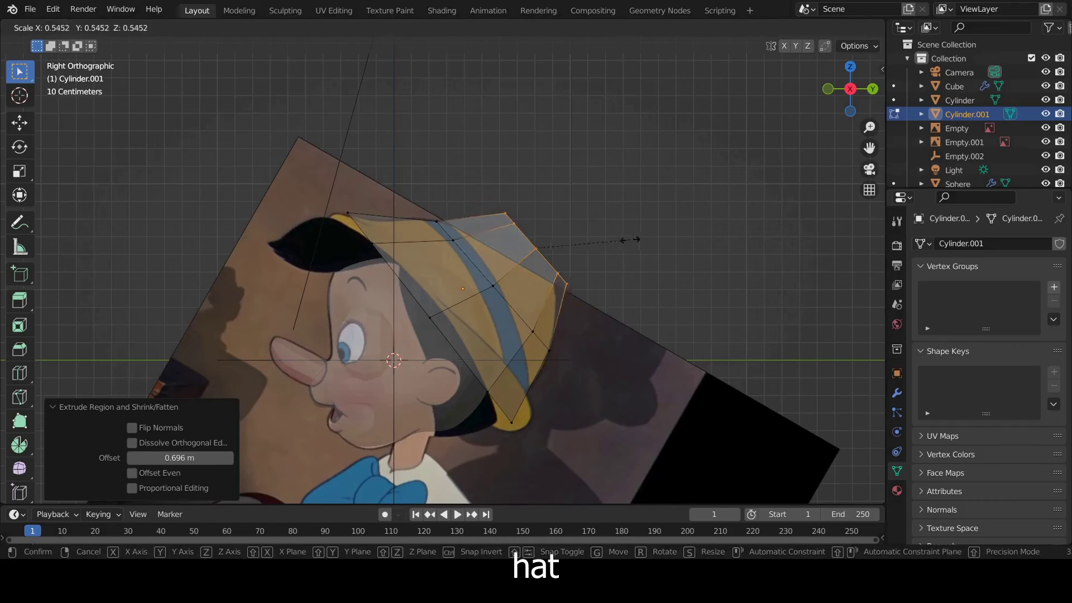
left_click(631, 243)
key("r")
left_click(655, 230)
key("g")
key("y")
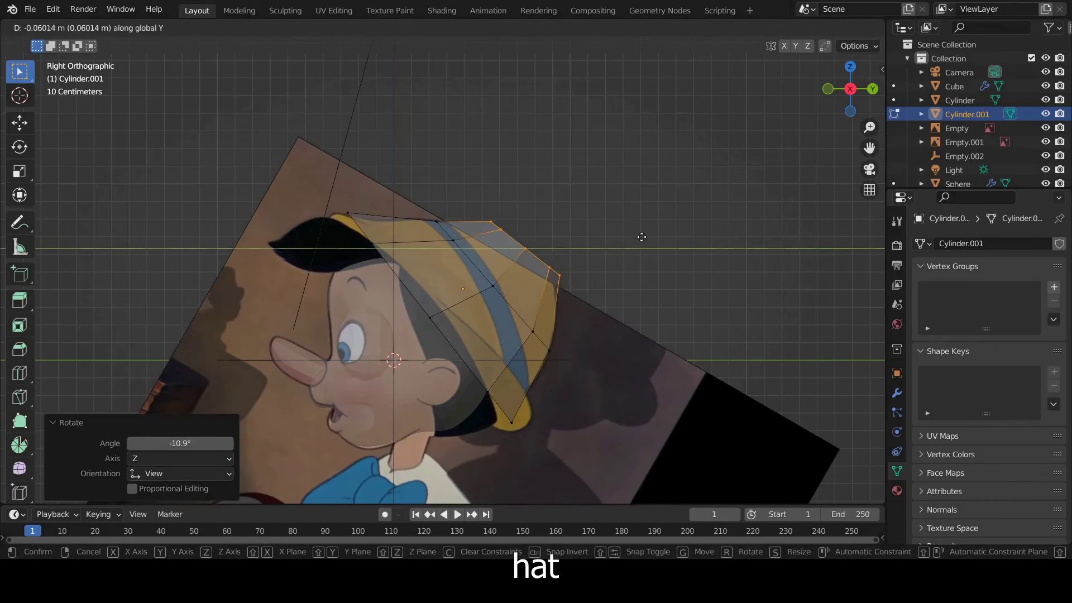
left_click(638, 238)
key("g")
key("y")
left_click(646, 242)
Step: Extrude and scale the hat's tip, then inspect the finished cone in object mode
scroll(663, 269, "down", 3)
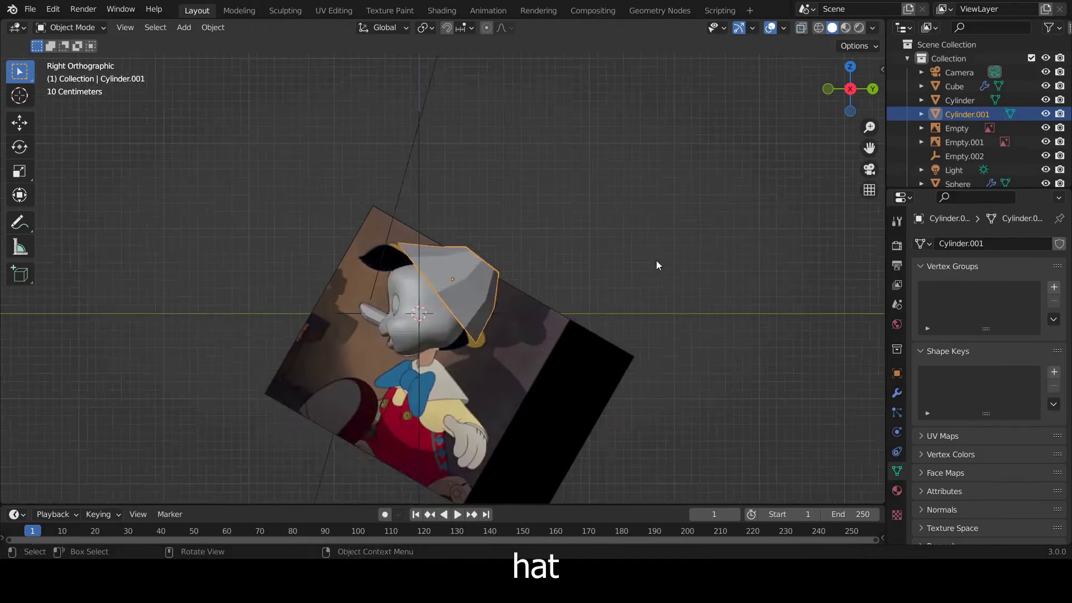
scroll(656, 260, "up", 3)
key("alt+e")
key("e")
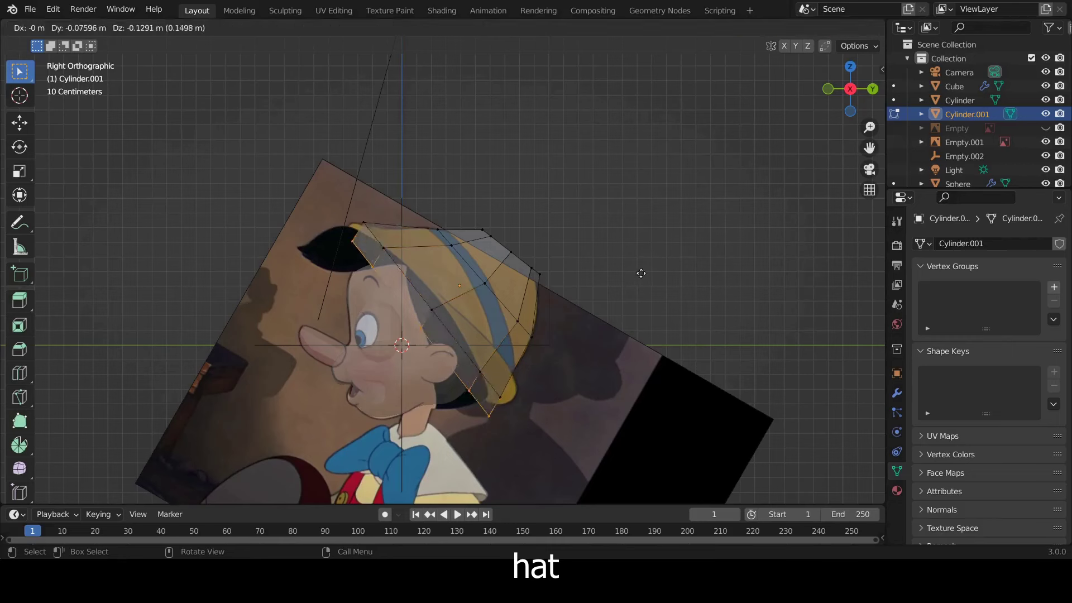
left_click(675, 286)
key("Tab")
middle_click_drag(677, 290, 534, 354)
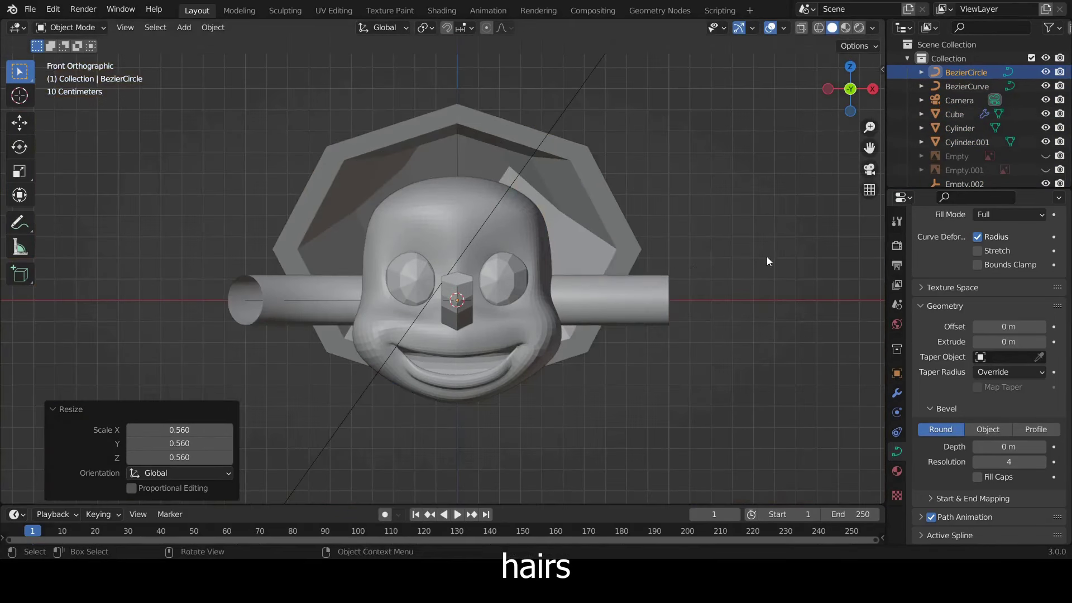
Step: Thin the hair's bevel circle and rotate the new hair curve 90° upright
key("s")
left_click(581, 273)
left_click(277, 306)
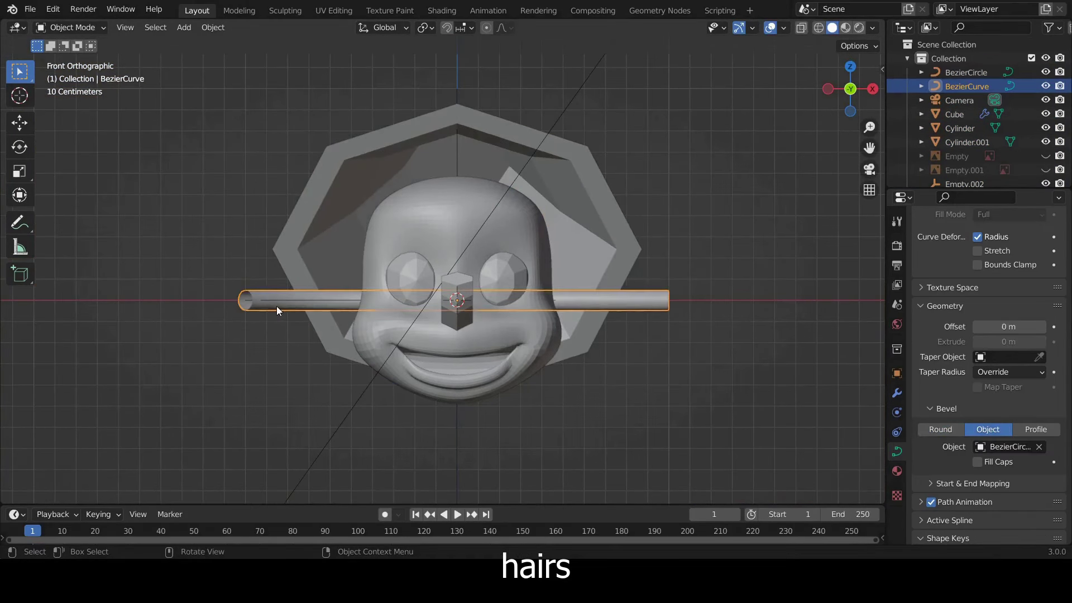
key("KP_7")
key("Tab")
key("r")
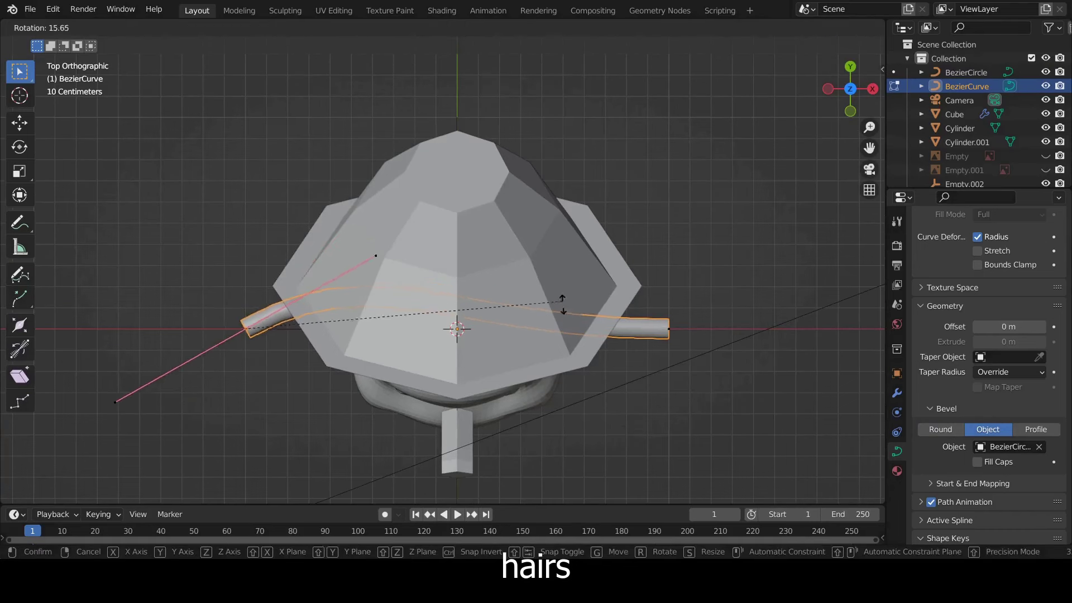
key("Escape")
key("Tab")
type("r")
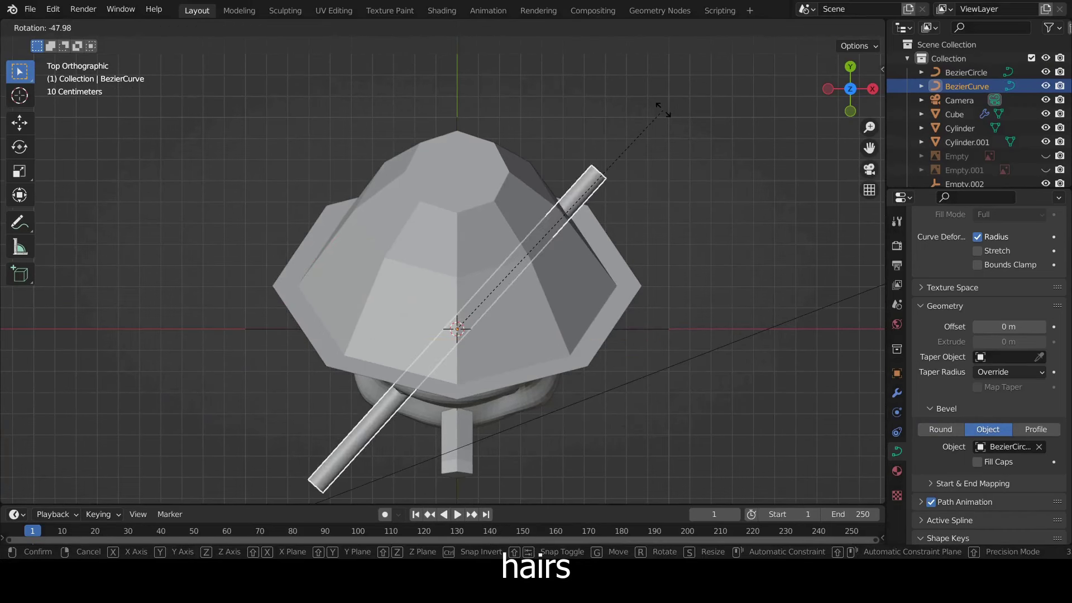
type("90")
key("Return")
Step: Tilt the hair curve, raise it above the head, and angle it diagonally from above
key("KP_3")
key("r")
left_click(648, 287)
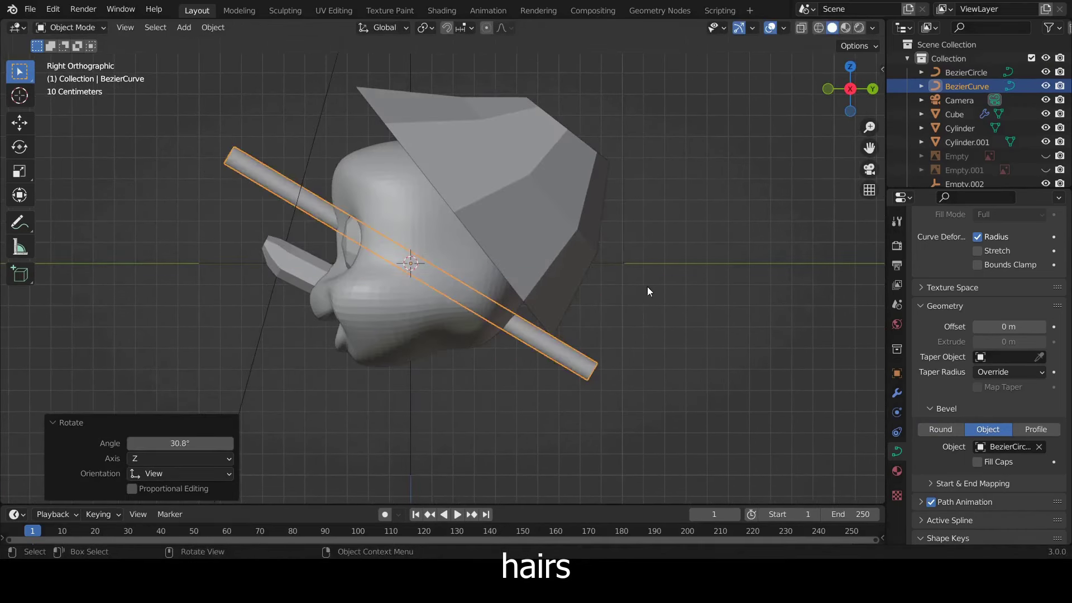
key("g")
key("z")
left_click(668, 186)
key("KP_7")
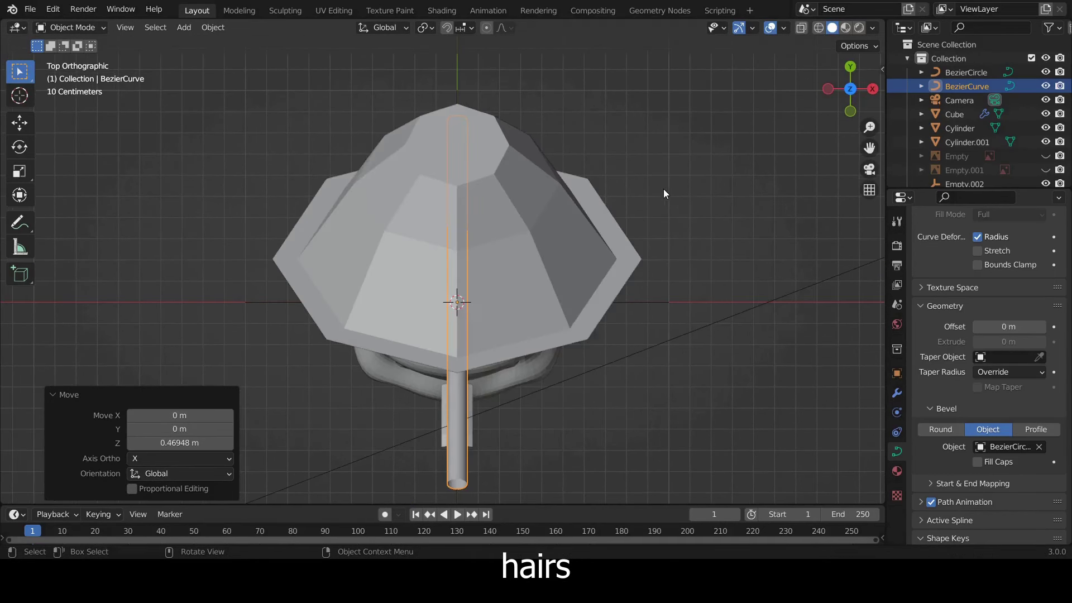
key("r")
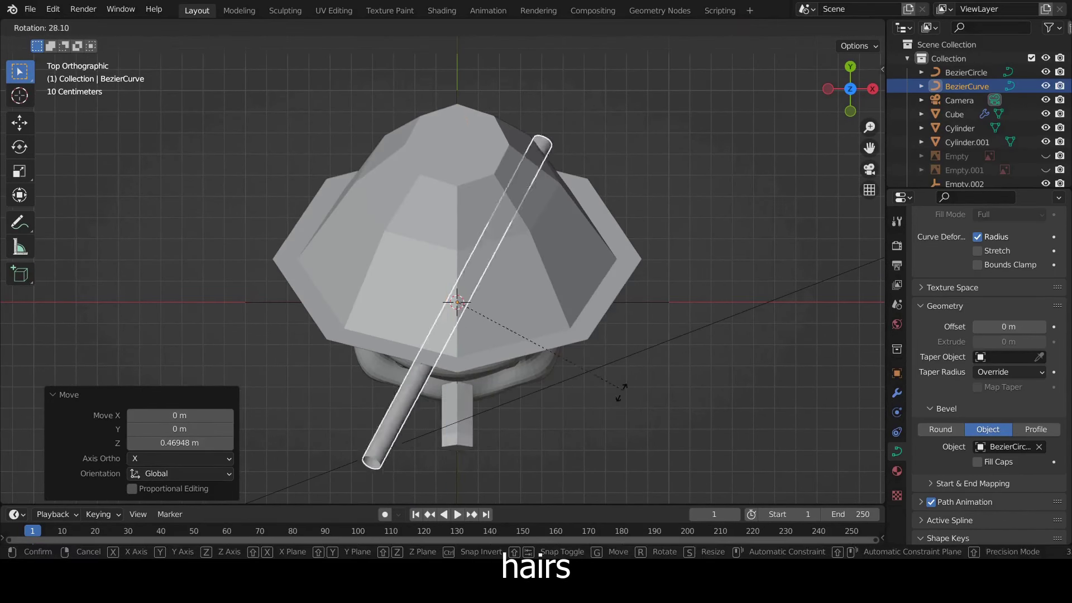
left_click(588, 438)
Step: In side view, lower the strand's top point and rotate its handles to bend it
key("KP_1")
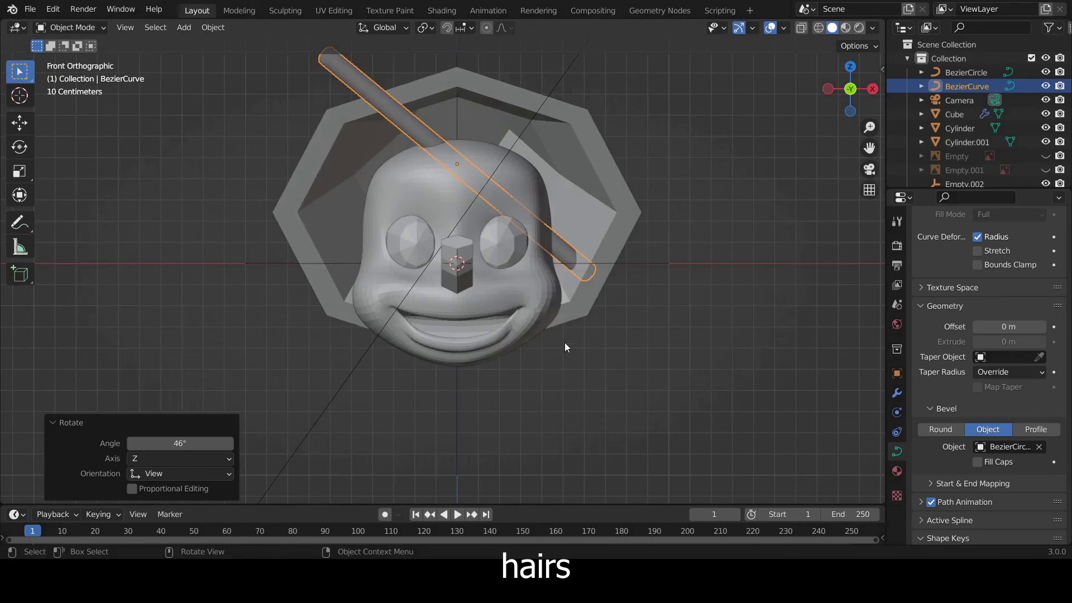
key("Tab")
key("KP_3")
key("g")
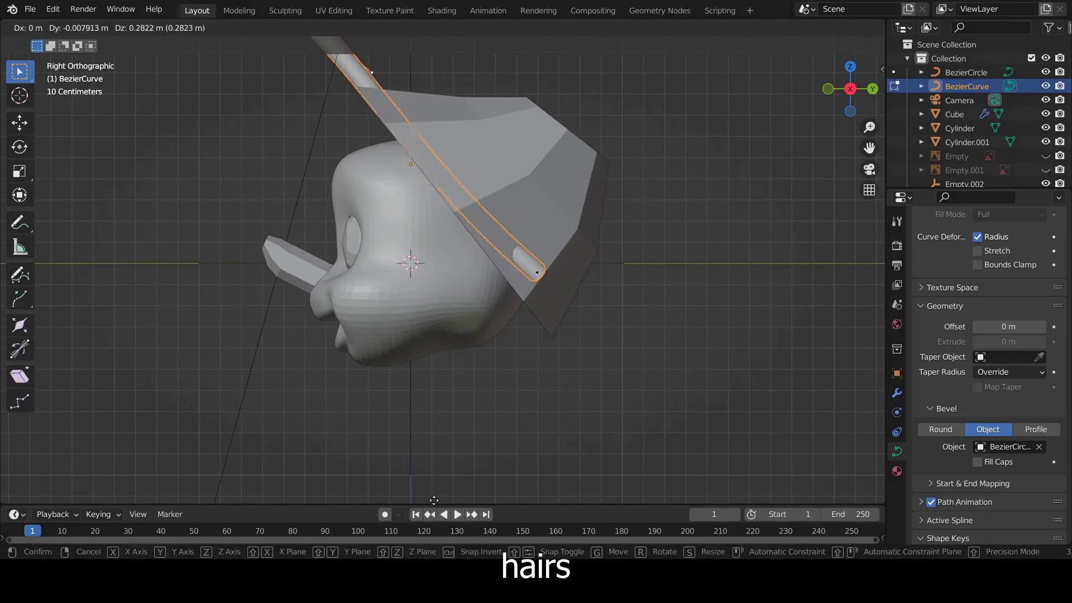
left_click(325, 154)
key("r")
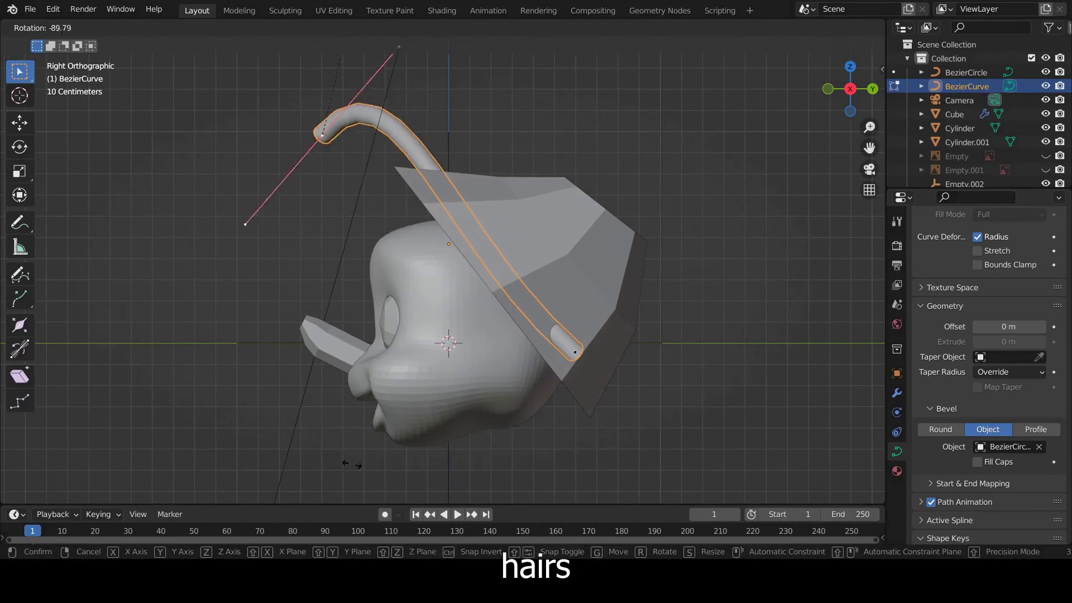
left_click(324, 134)
key("g")
left_click(395, 111)
key("r")
left_click(427, 142)
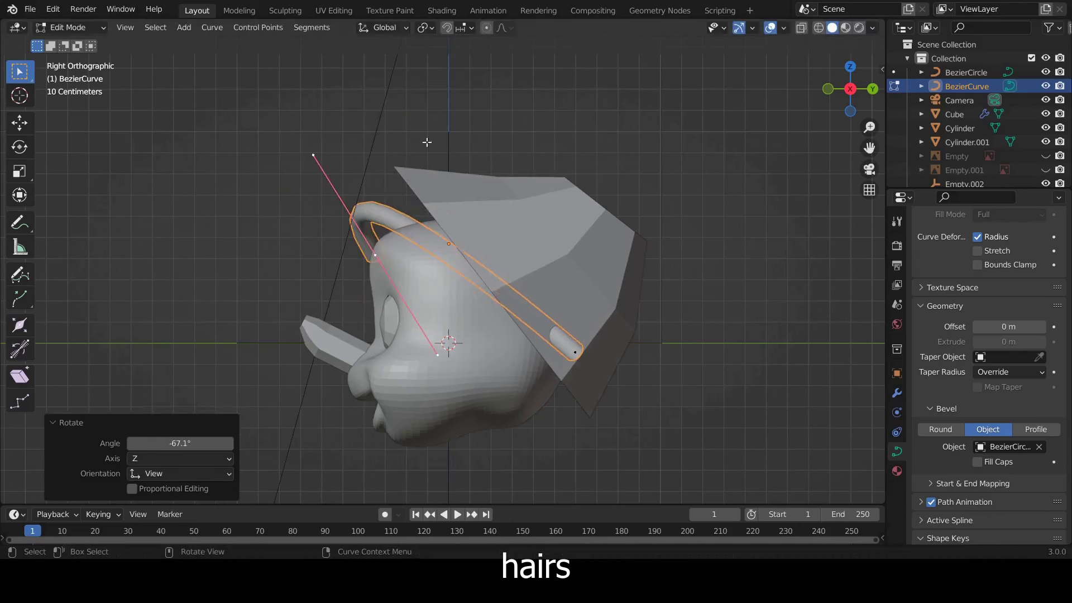
Step: From the front, shift both strand end points along X and rotate an end handle
left_click(589, 350)
middle_click_drag(550, 339, 677, 337)
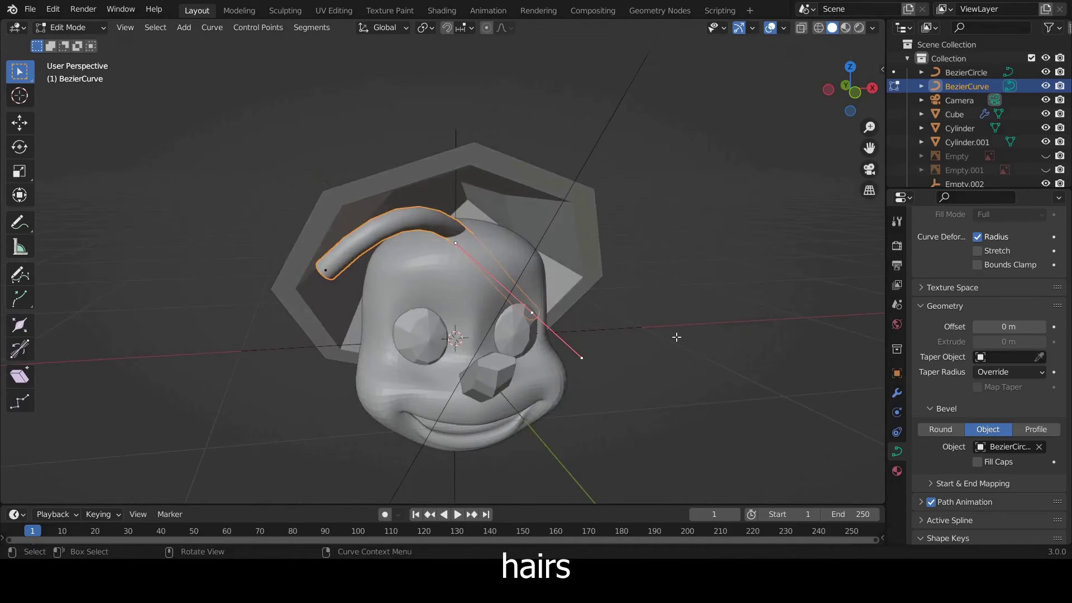
key("KP_1")
key("g")
key("x")
key("Return")
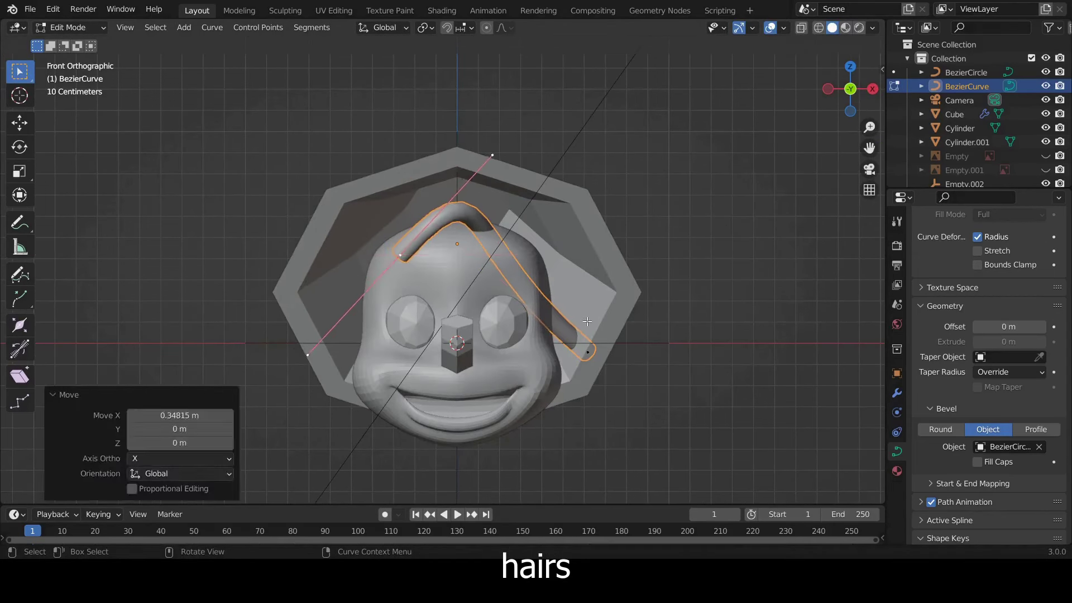
left_click(588, 352)
key("g")
key("x")
key("Return")
key("r")
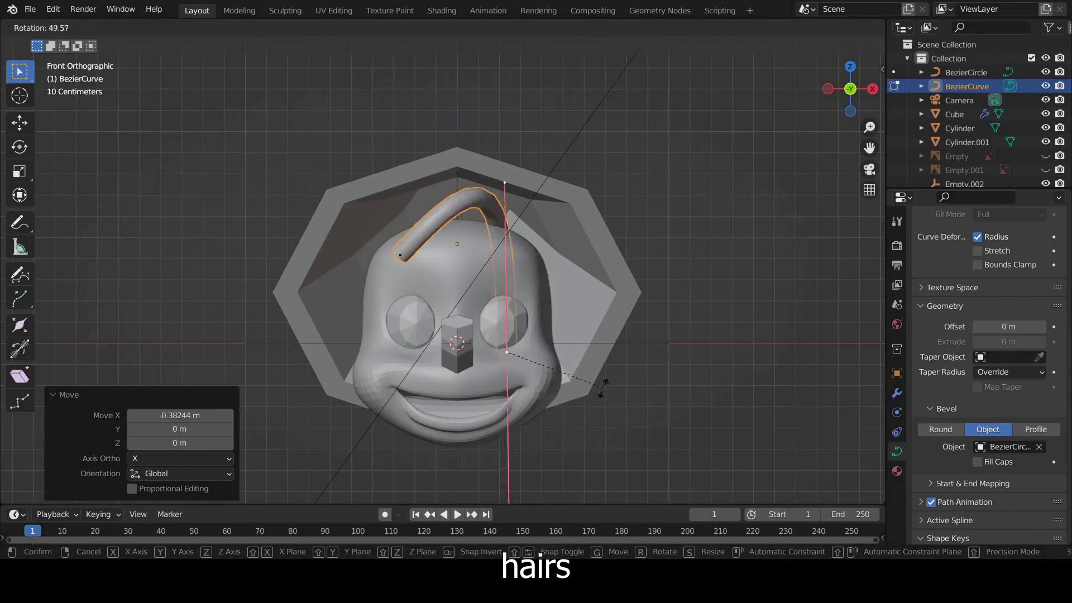
key("Return")
Step: In side view, rotate the end handle again and taper the strand's thickness there
key("KP_3")
key("r")
key("Return")
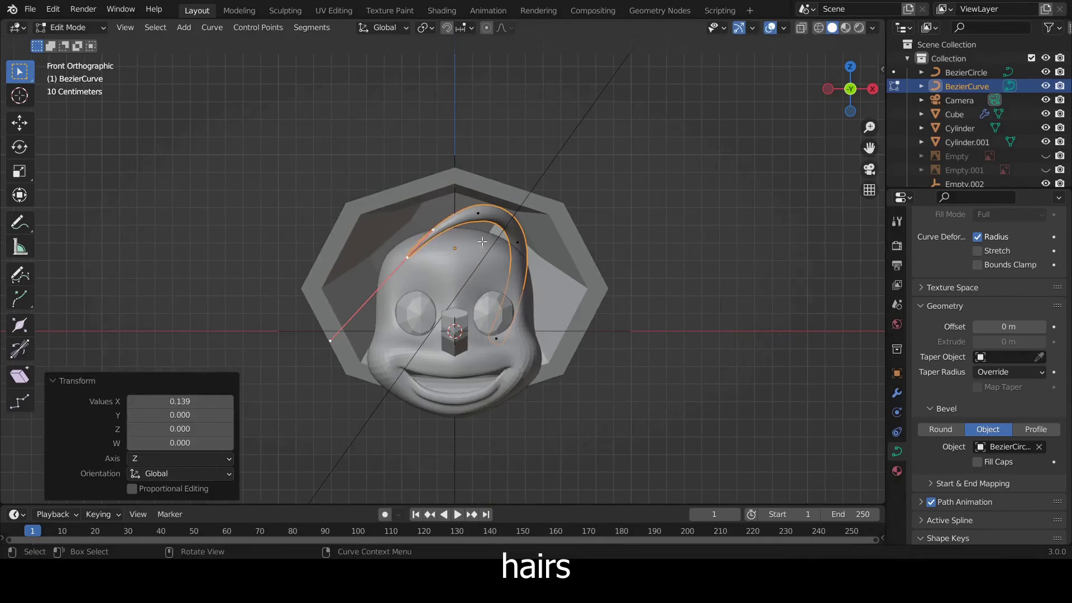
key("alt+s")
left_click(613, 233)
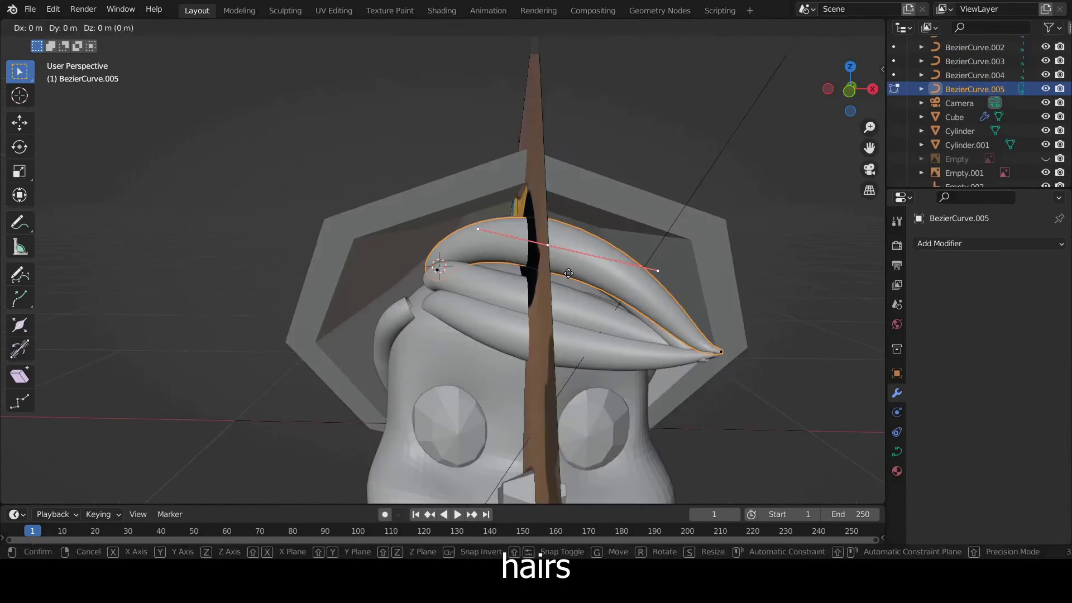
left_click(569, 273)
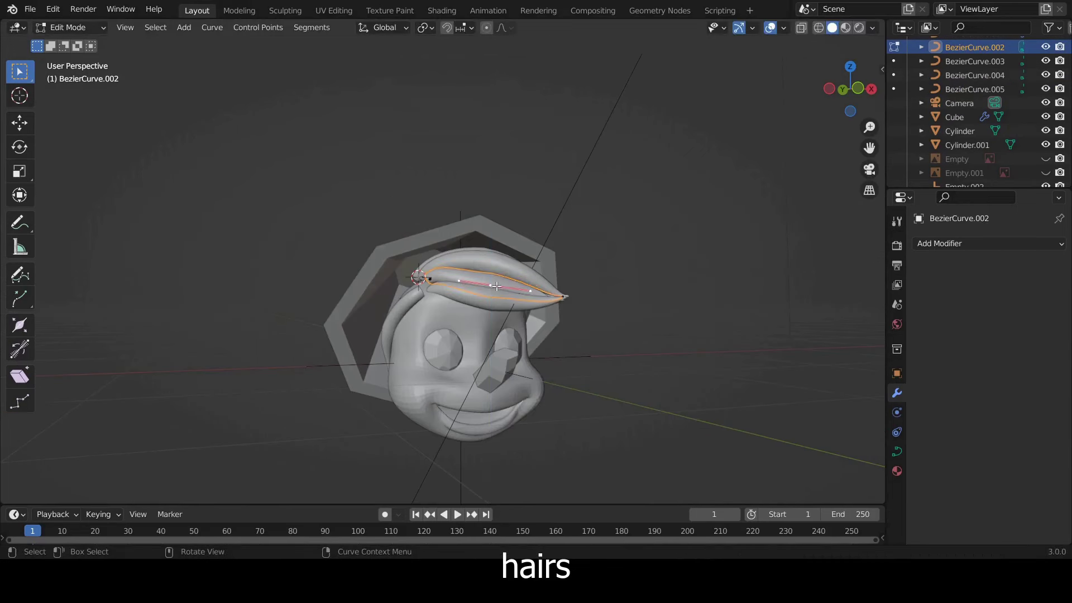
Step: Lift the strand vertically, then adjust its curve point along Y from the side
key("g")
key("z")
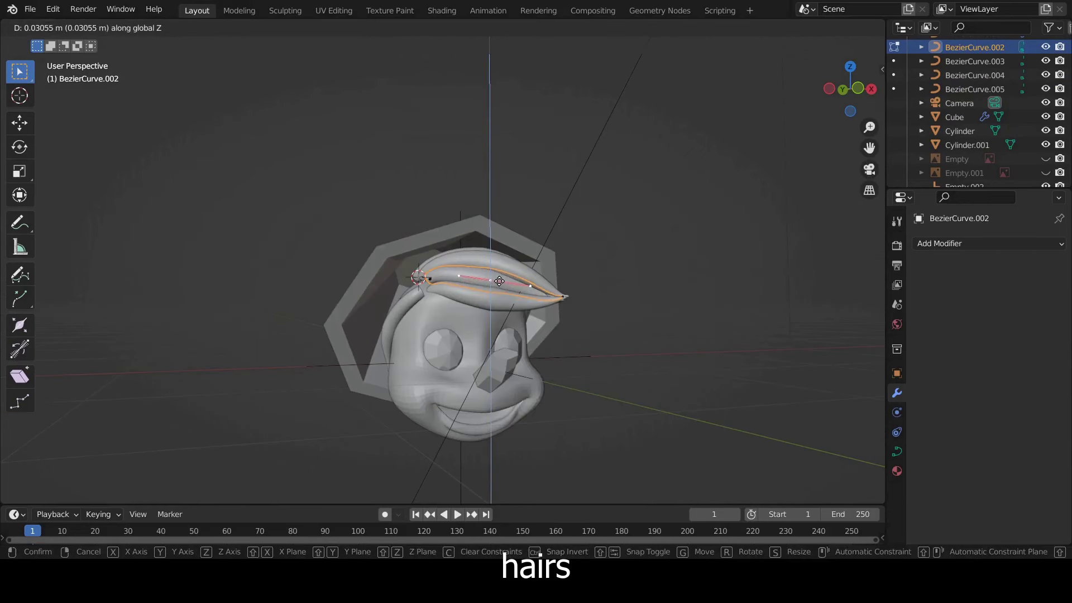
left_click(440, 290)
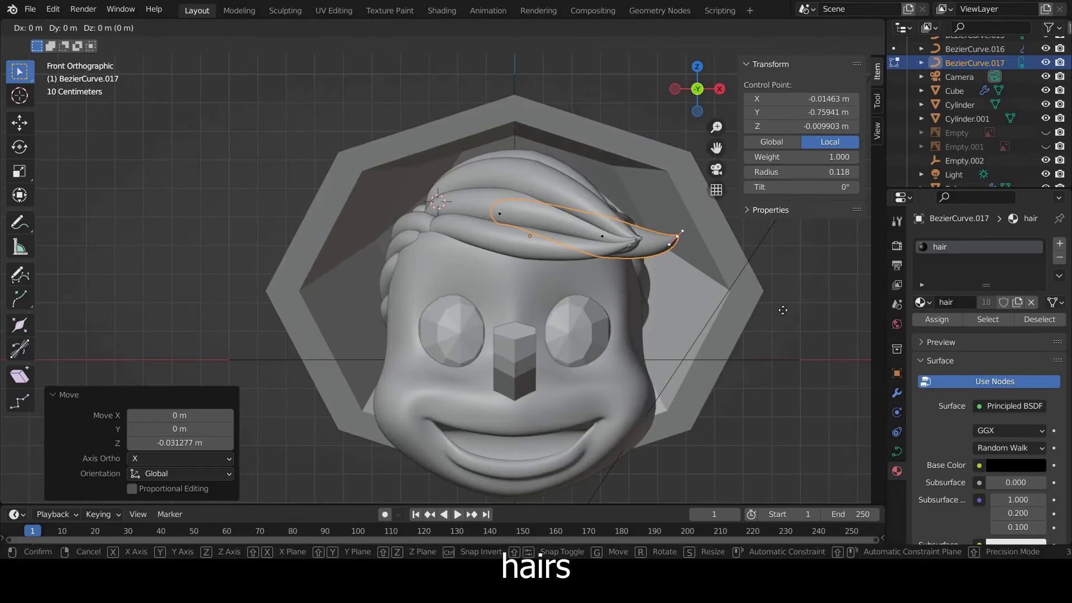
left_click(751, 310)
key("KP_3")
key("g")
key("y")
left_click(413, 307)
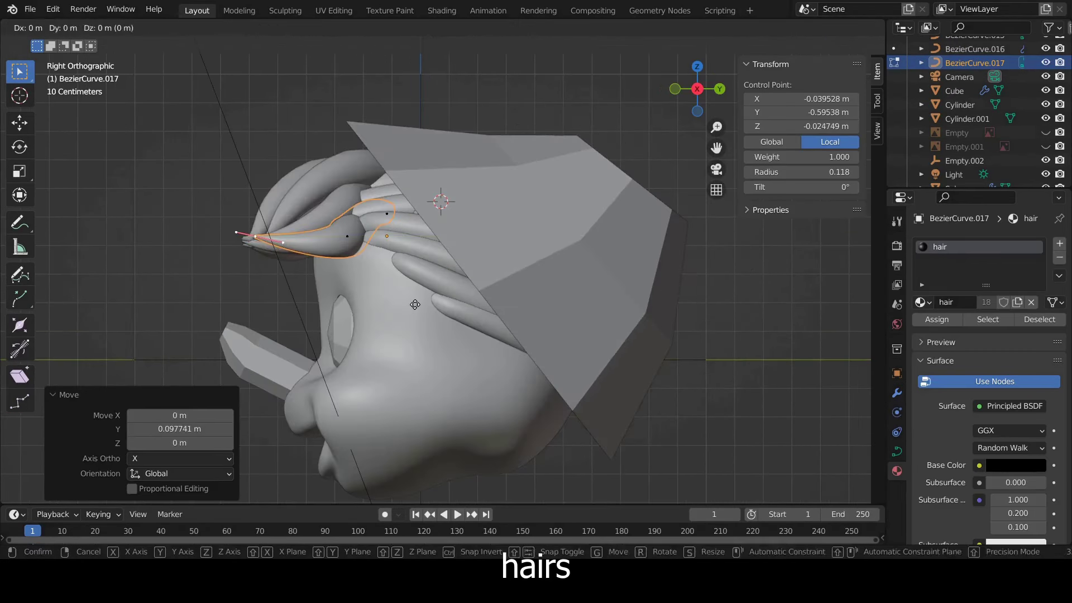
Step: Hide the hair collection and switch the eye gradient's Math node from Add to Multiply
key("g")
key("z")
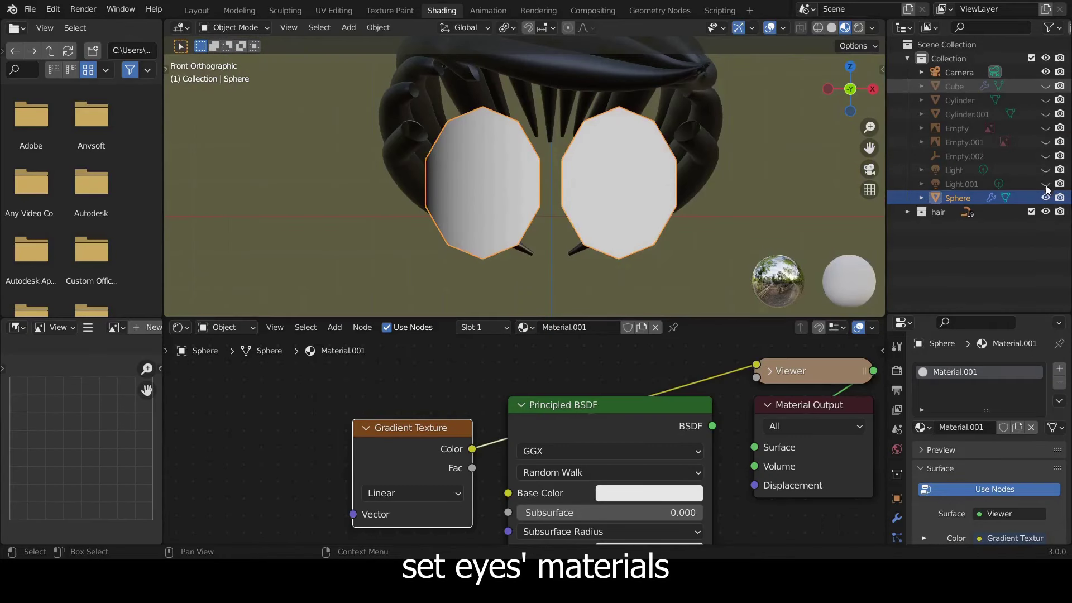
left_click(1031, 211)
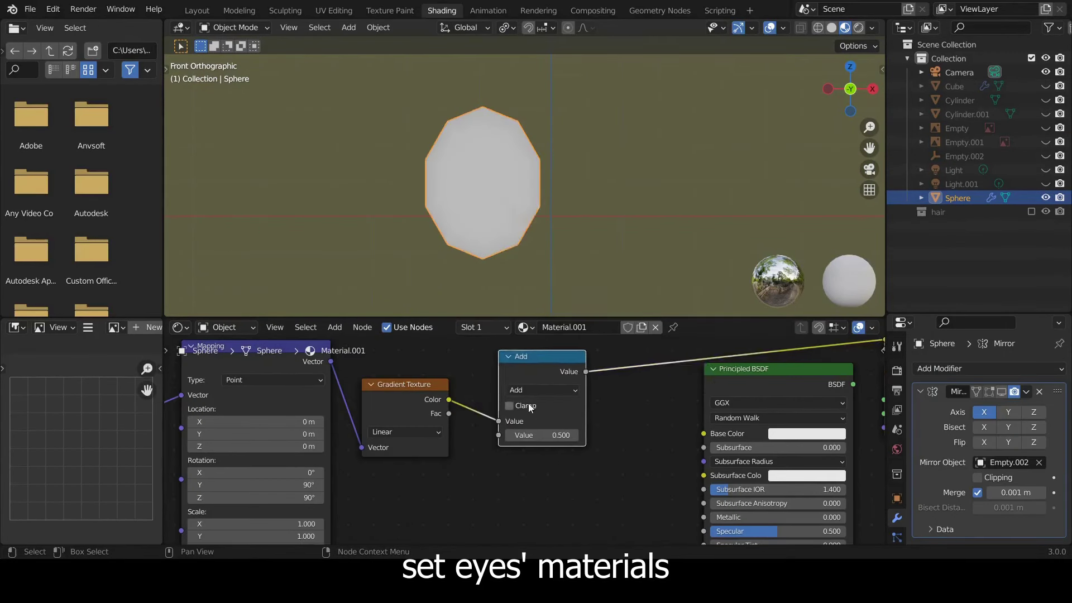
left_click(542, 390)
left_click(545, 293)
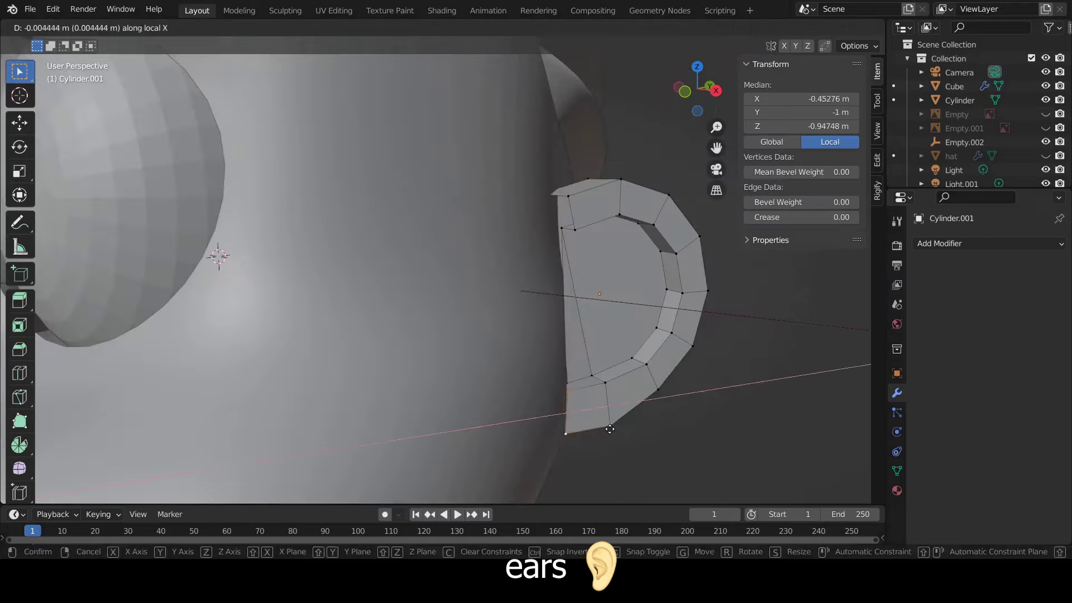
Step: Inset the ear's outer face on Cylinder.001 to its new size
key("i")
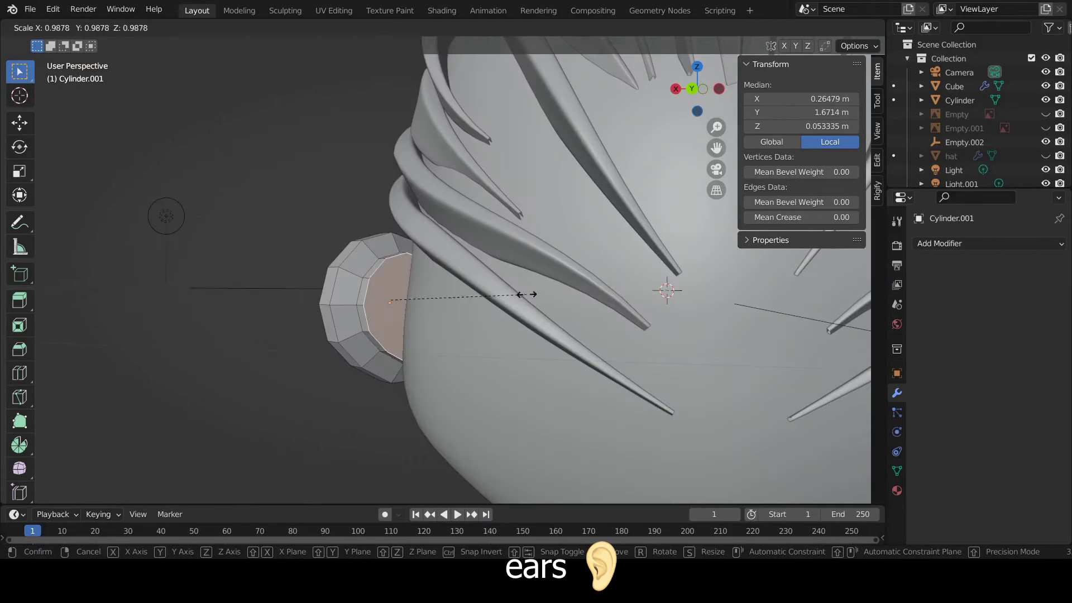
left_click(494, 289)
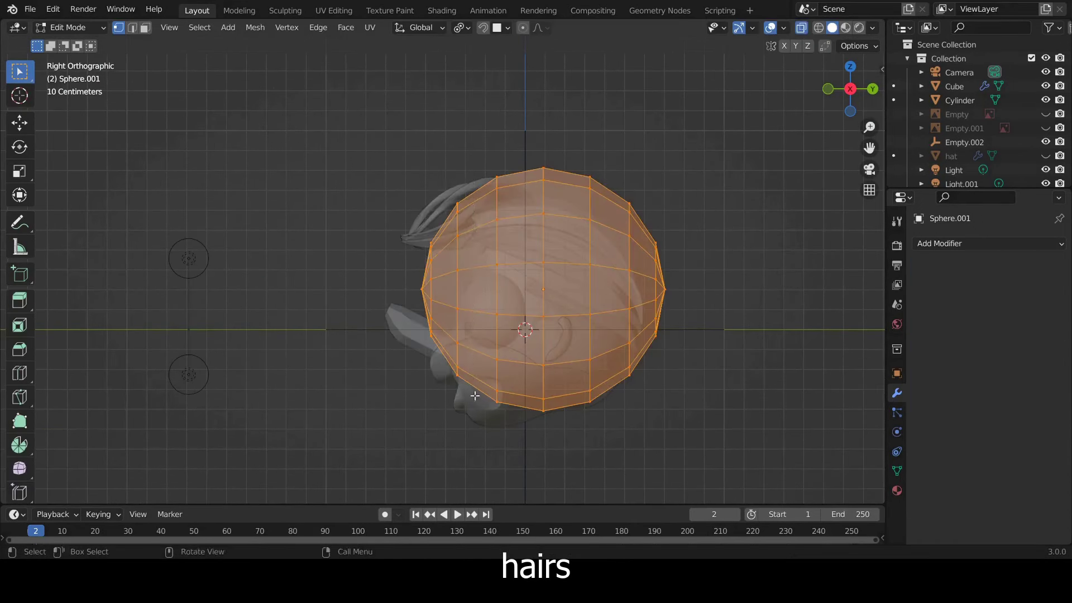
Step: Box-select and delete the sphere vertices covering the face
left_click_drag(474, 400, 372, 168)
key("x")
key("Escape")
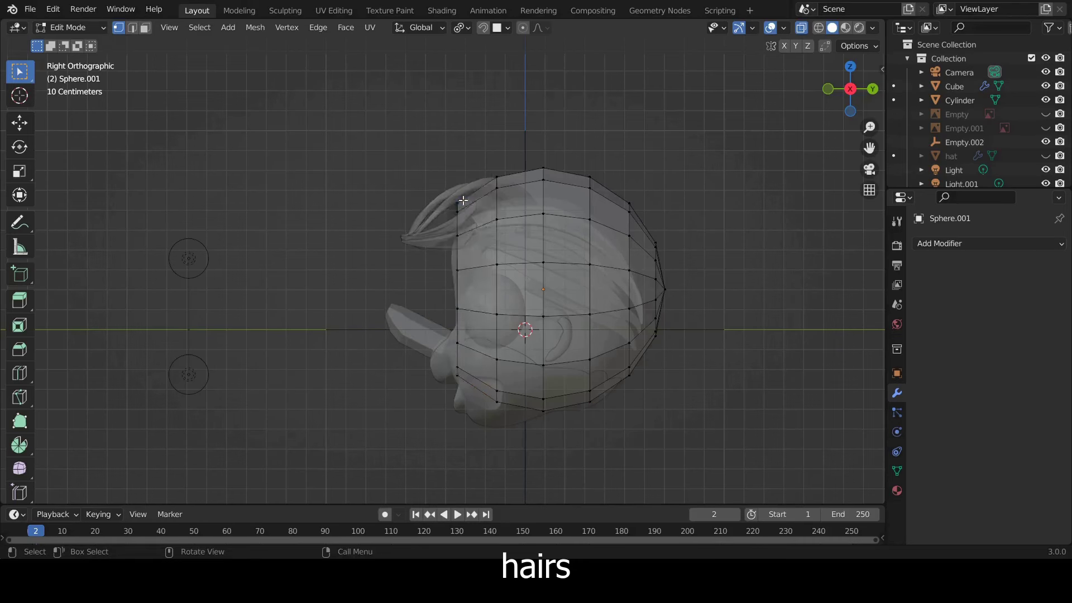
scroll(448, 183, "down", 1)
key("x")
left_click(448, 183)
Step: Rescale the hair cap's height along Z, checking front and side views
key("KP_1")
key("s")
key("x")
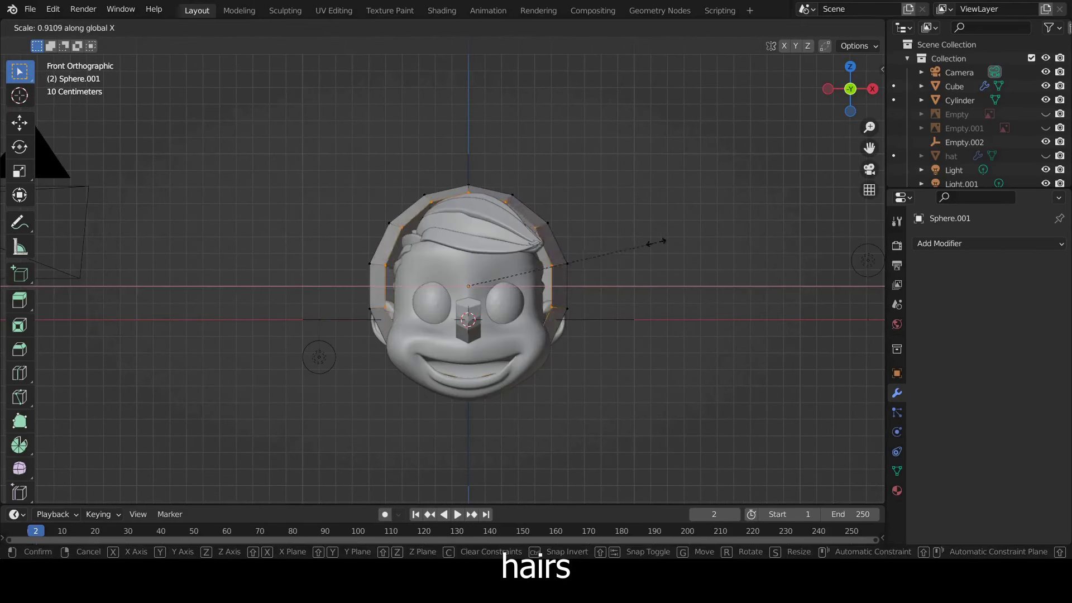
key("Escape")
key("KP_3")
key("KP_1")
key("s")
key("x")
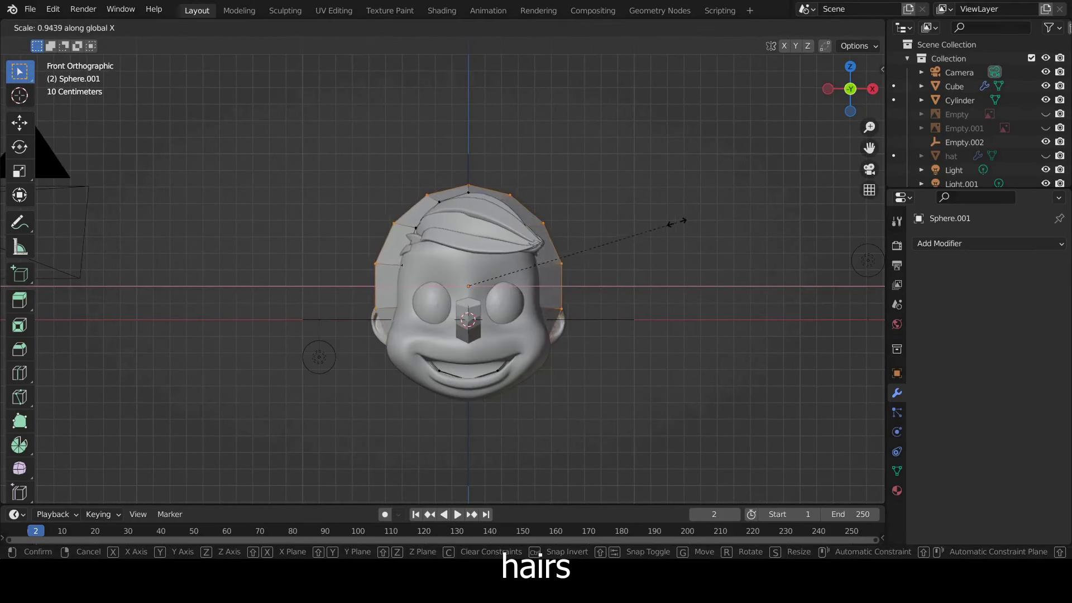
key("KP_3")
key("z")
left_click(632, 159)
Step: Delete more cap vertices, then in X-ray move one edge loop and enlarge the next
scroll(519, 363, "up", 3)
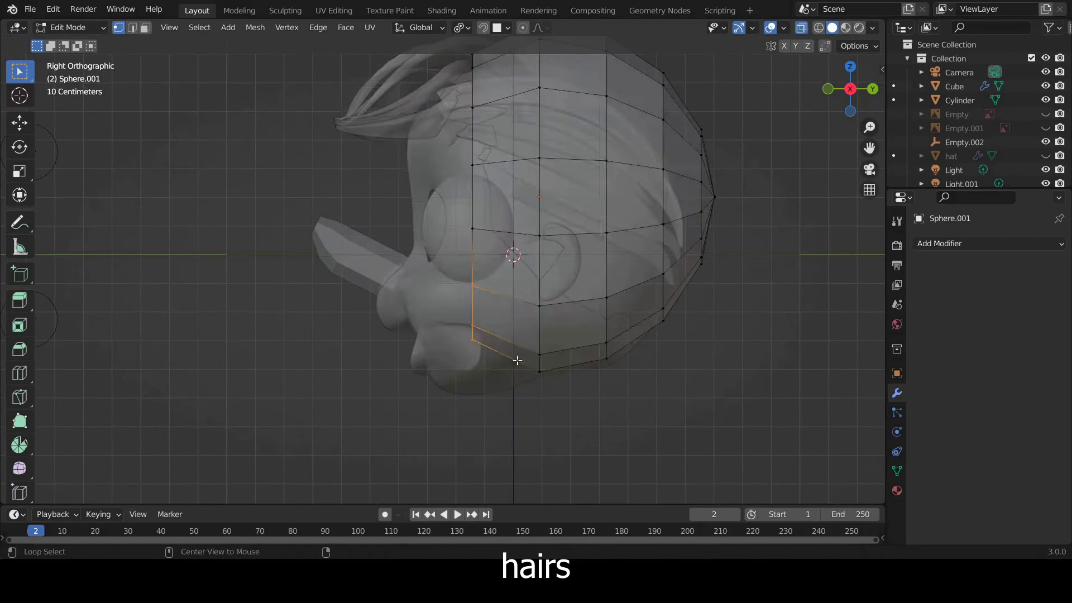
key("x")
left_click(530, 354)
key("alt+z")
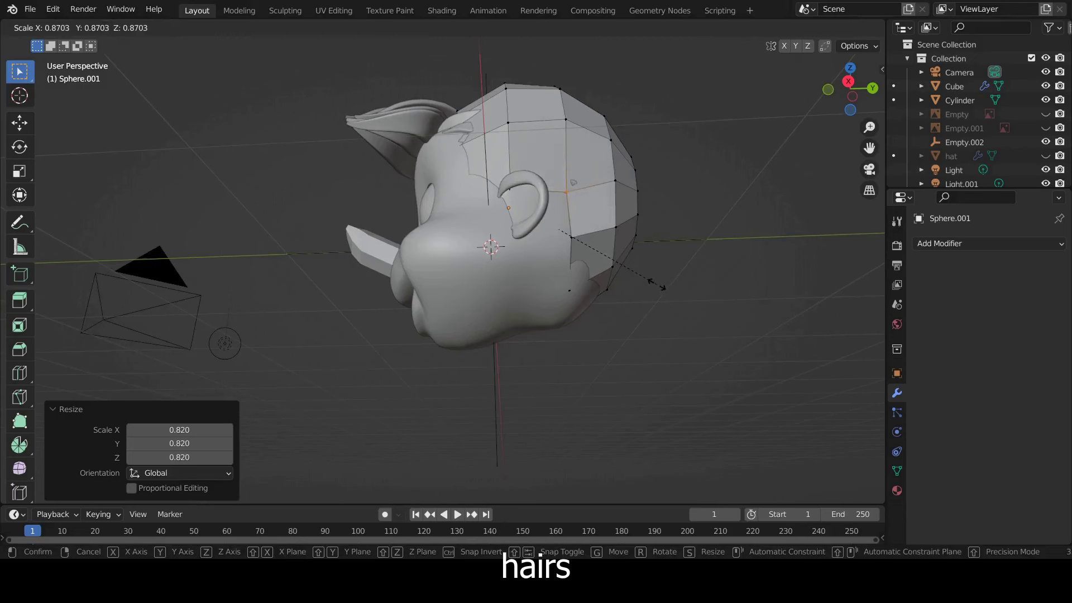
left_click(586, 220)
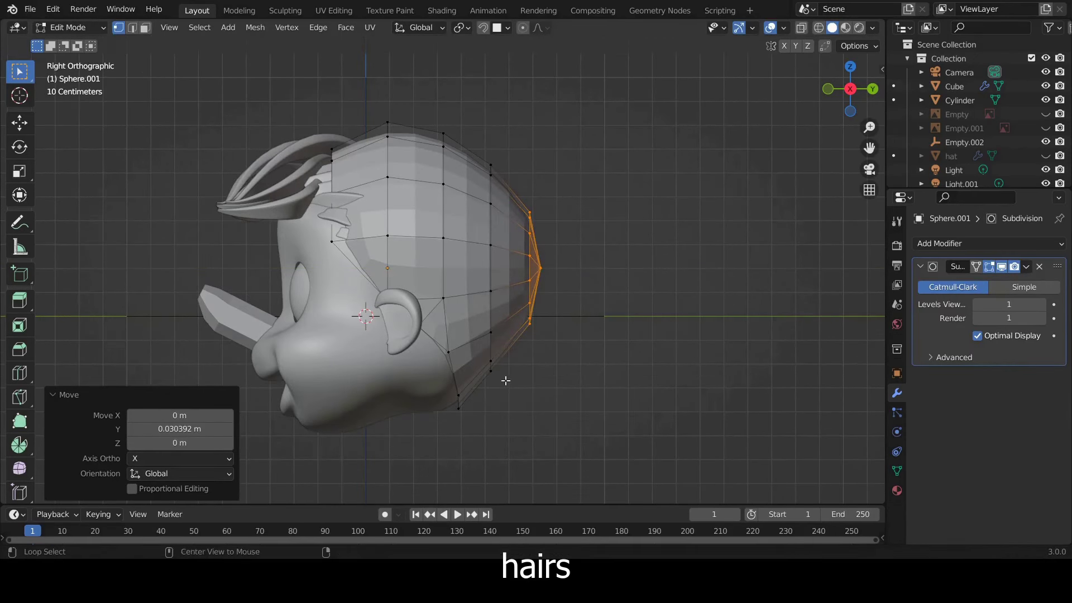
left_click(491, 366, "alt")
key("s")
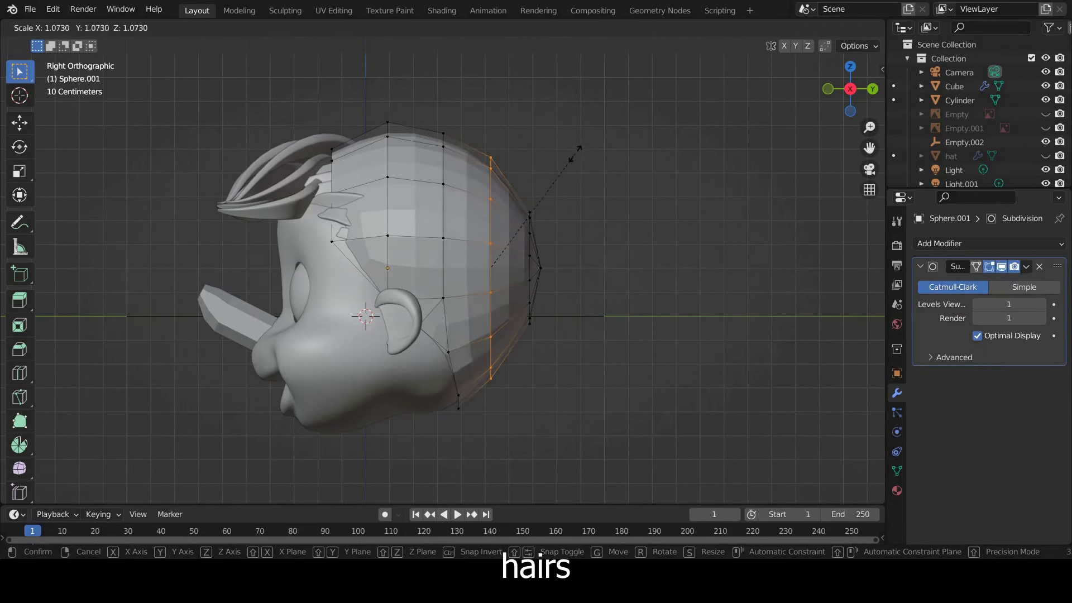
left_click(594, 150)
Step: Move the selected hat vertices front-to-back and along their local Z axis
key("g")
key("y")
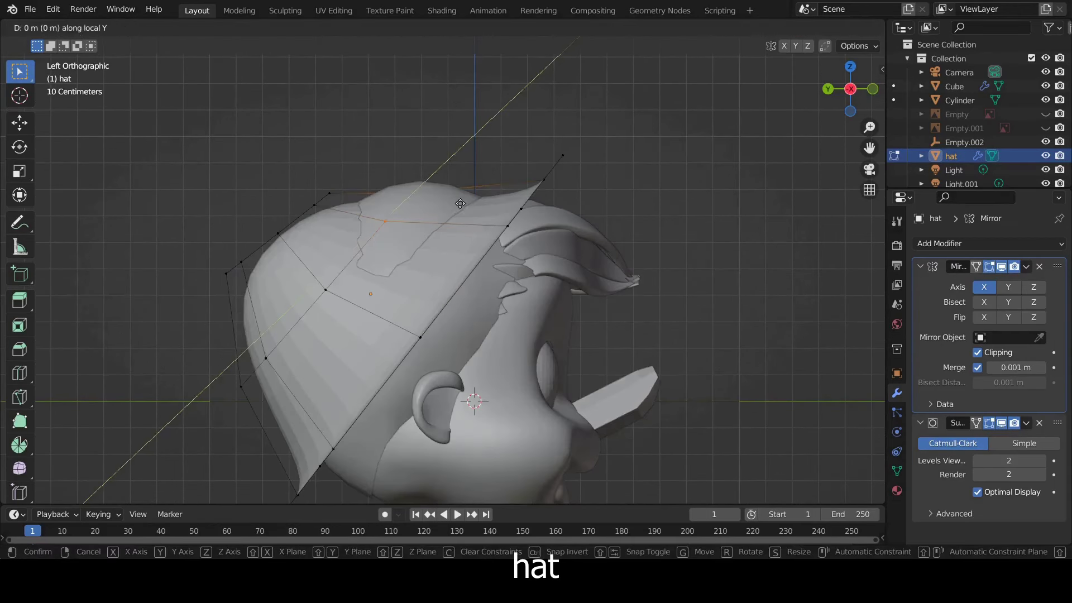
key("z")
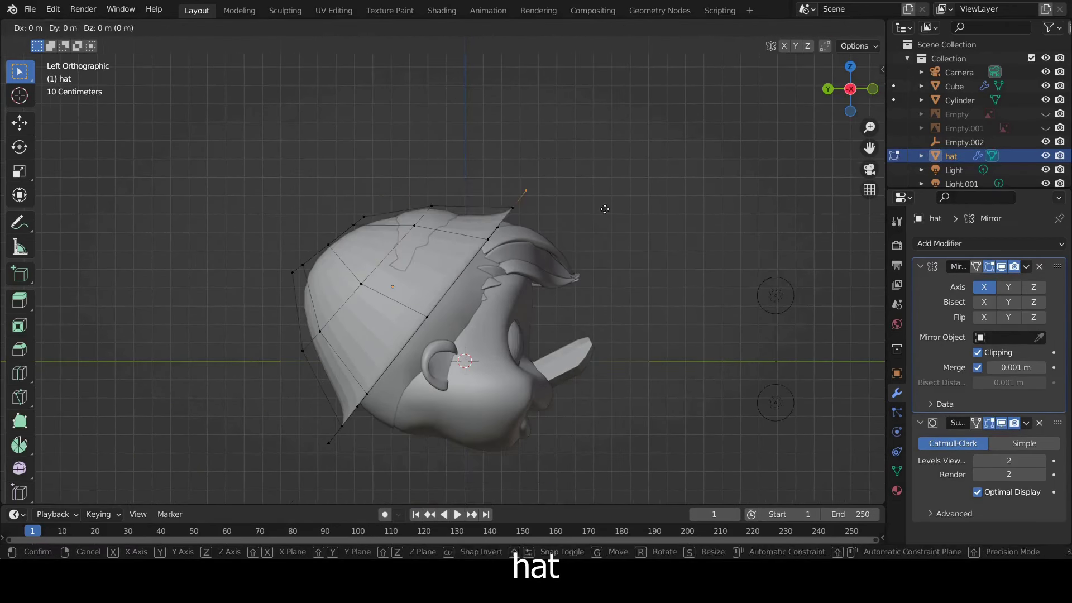
key("z")
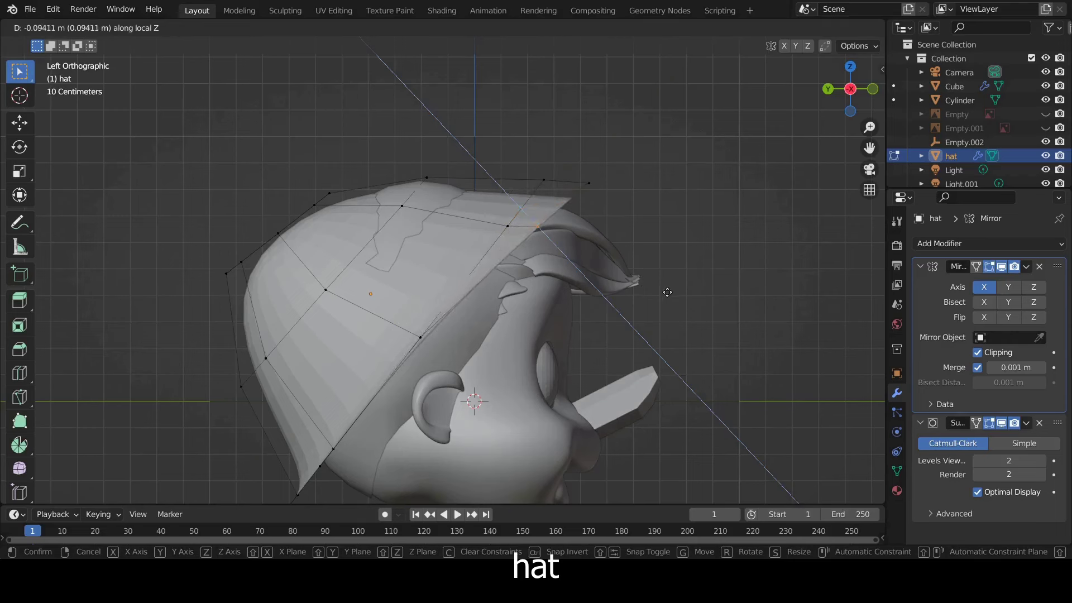
left_click(668, 293)
key("Tab")
key("Tab")
Step: Box-select the hat's top vertices, reshape the crown, and nudge them along Y
left_click_drag(630, 204, 593, 152)
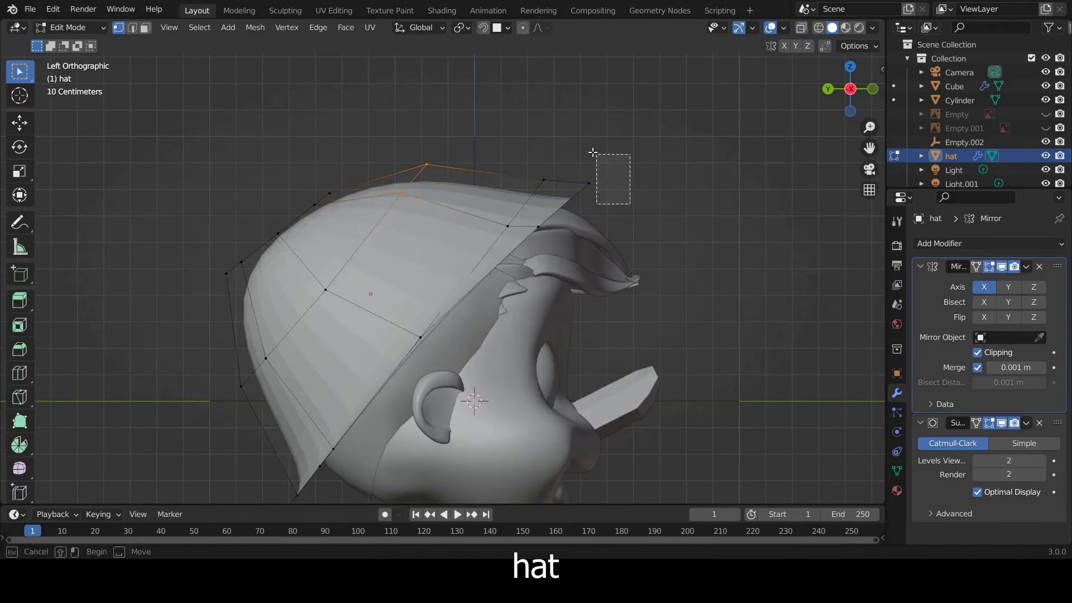
scroll(526, 198, "down", 2)
key("g")
left_click(411, 223)
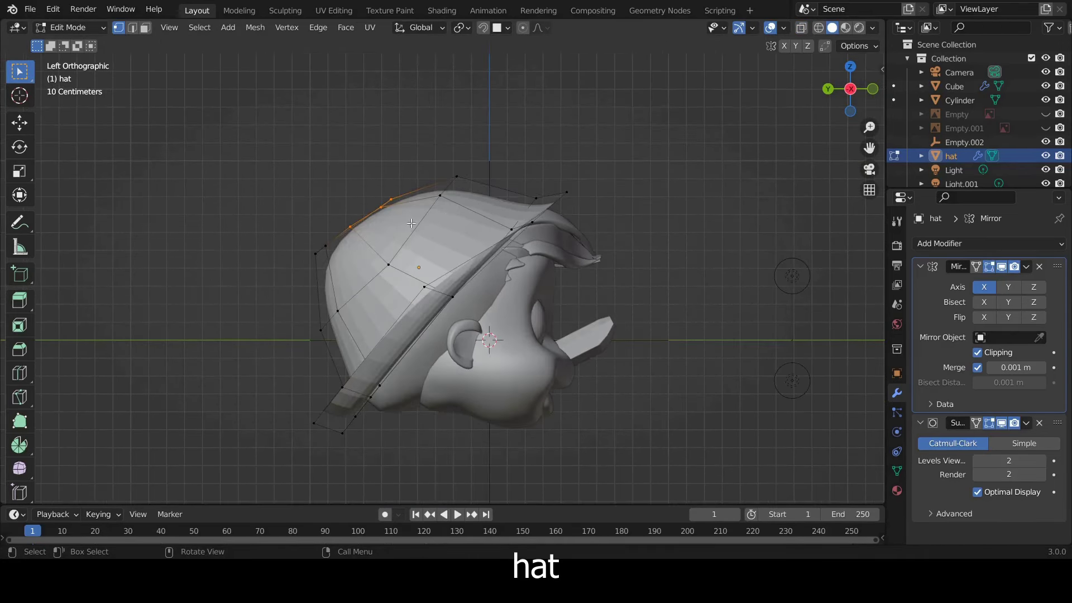
key("g")
key("y")
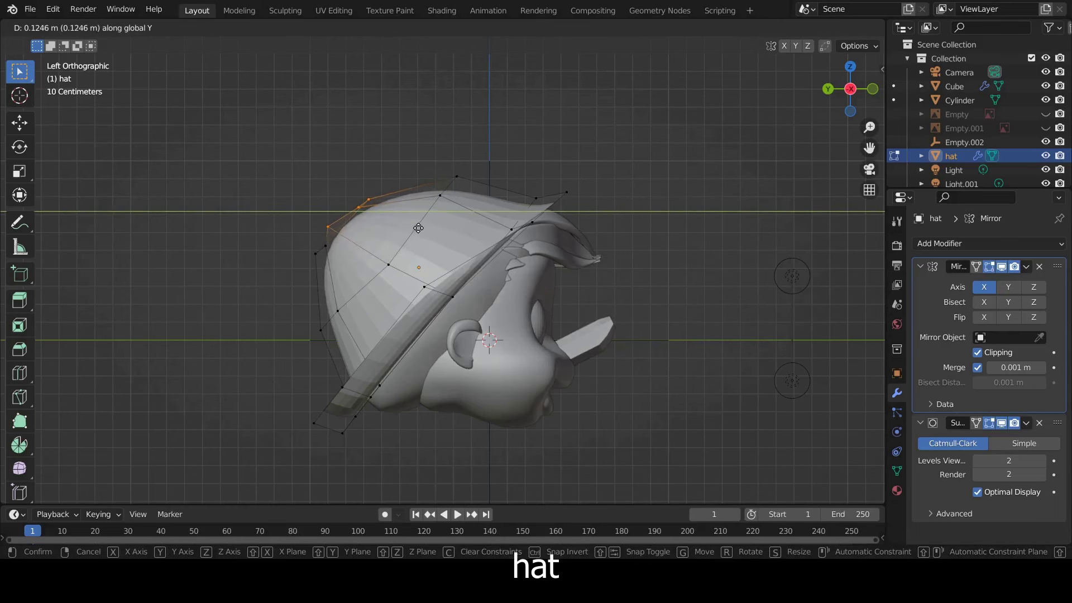
left_click(418, 228)
key("Tab")
key("KP_0")
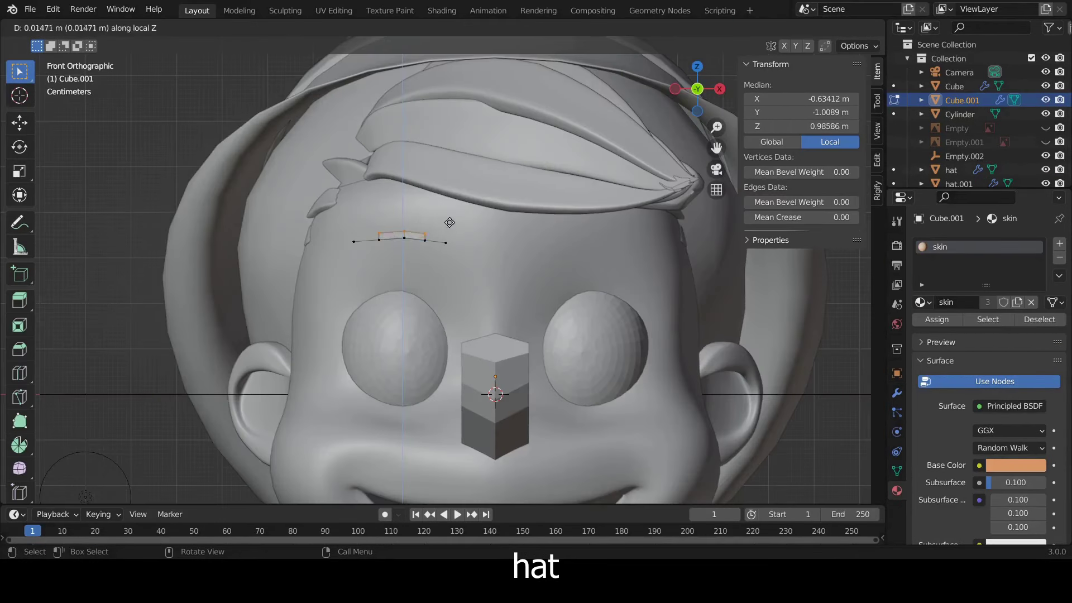
Step: Place the moved eyebrow vertices and select the eyebrow's right-hand vertices
left_click(450, 222)
left_click(446, 242)
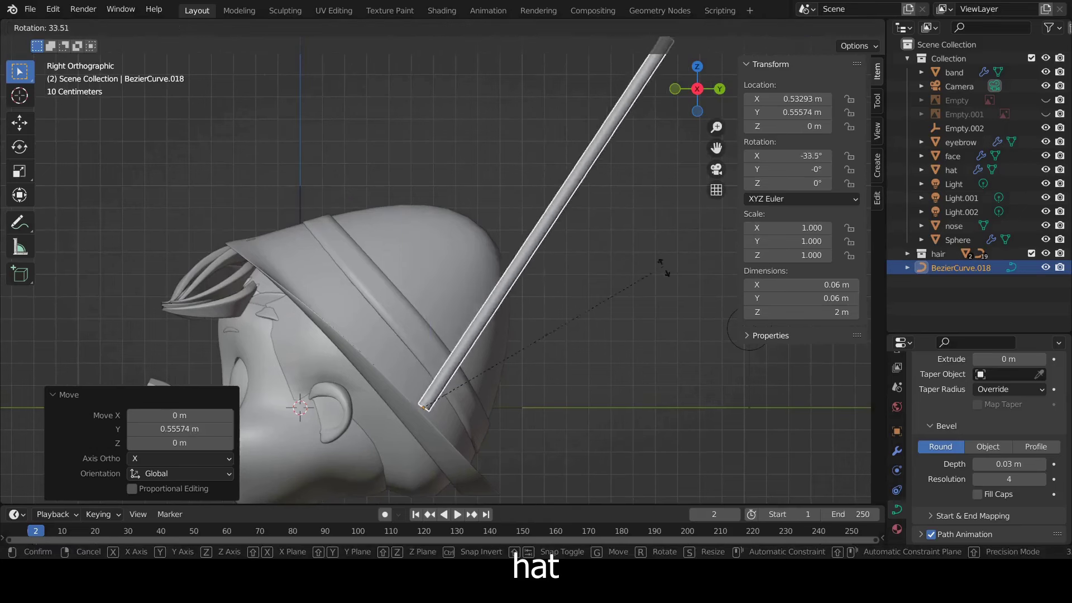
Step: Tilt the rod, set its base against the hat band, and bend its tip
left_click(584, 308)
key("g")
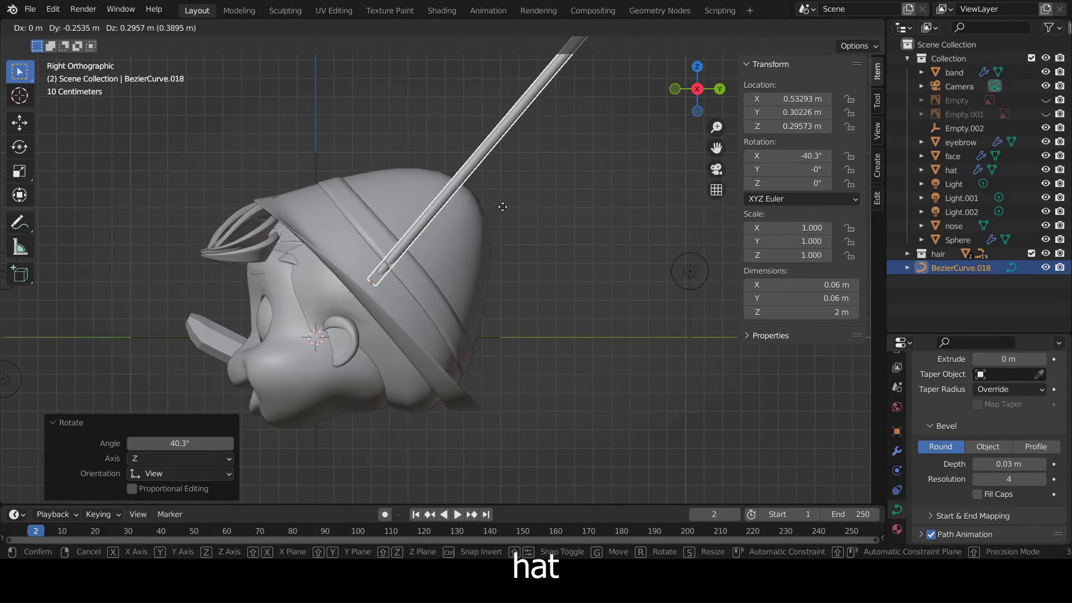
left_click(490, 214)
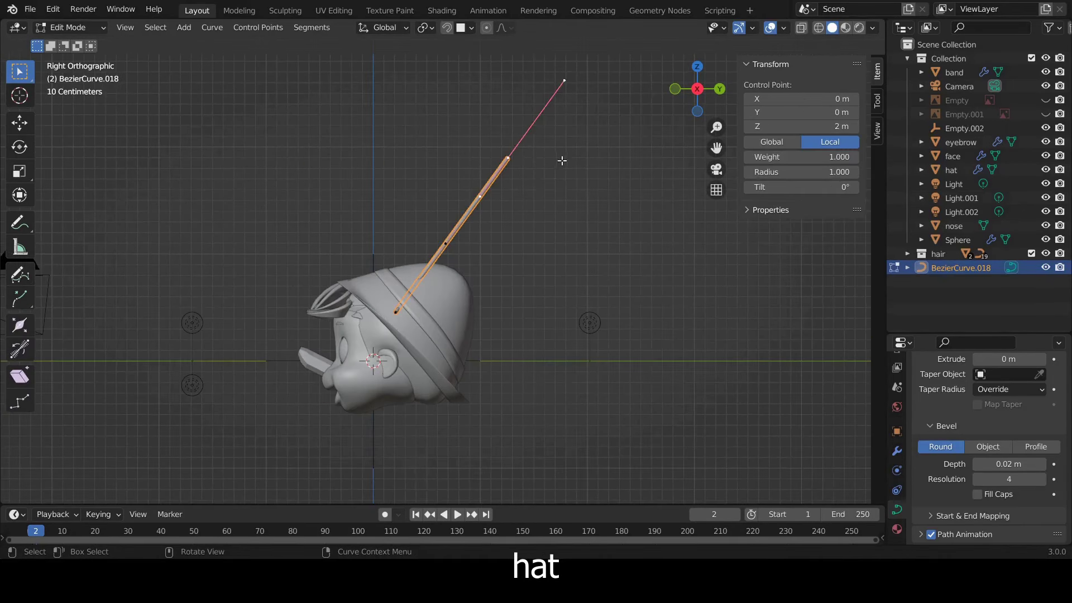
key("r")
left_click(651, 251)
Step: Move, rotate and scale the rod's control points into a curved feather stem
key("g")
left_click(668, 299)
key("g")
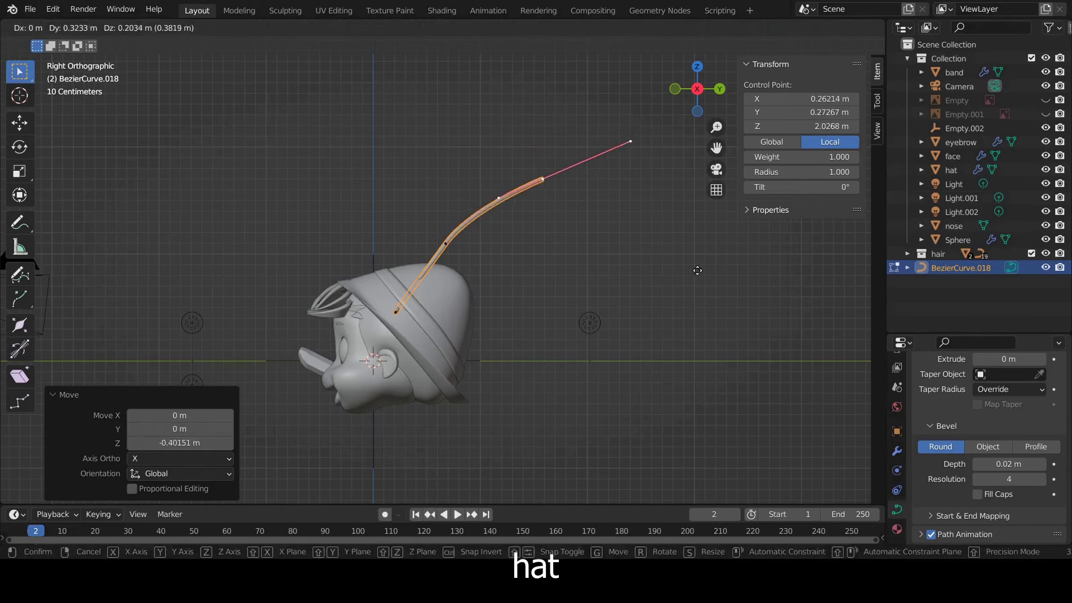
left_click(697, 270)
key("r")
left_click(670, 241)
left_click(431, 243)
key("r")
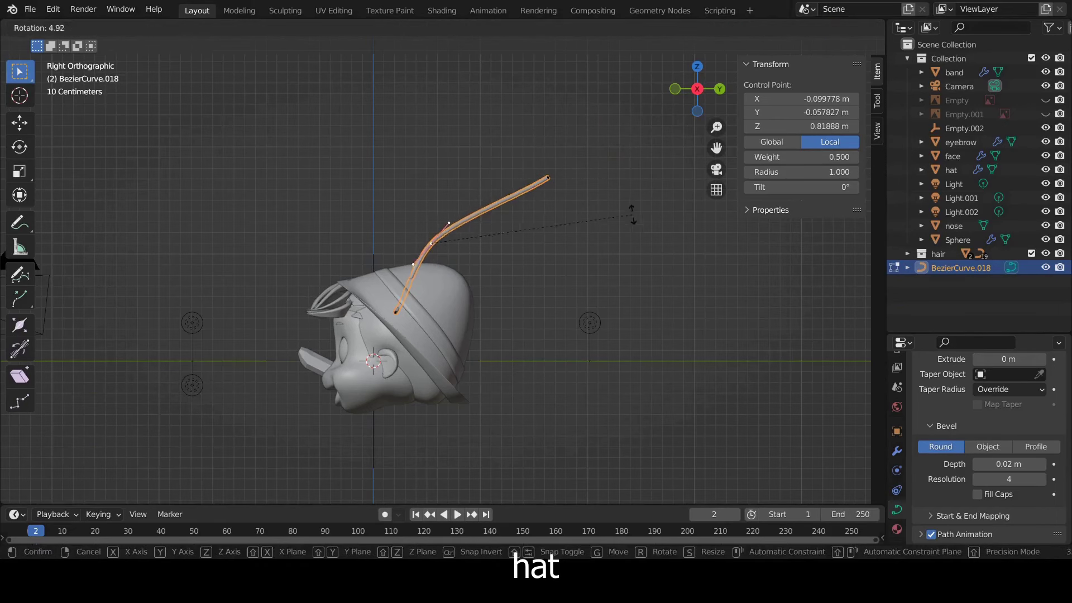
left_click(642, 214)
key("s")
key("Return")
Step: Convert the feather curve to a mesh and add a Hair particle system
right_click(481, 151)
mouse_move(441, 185)
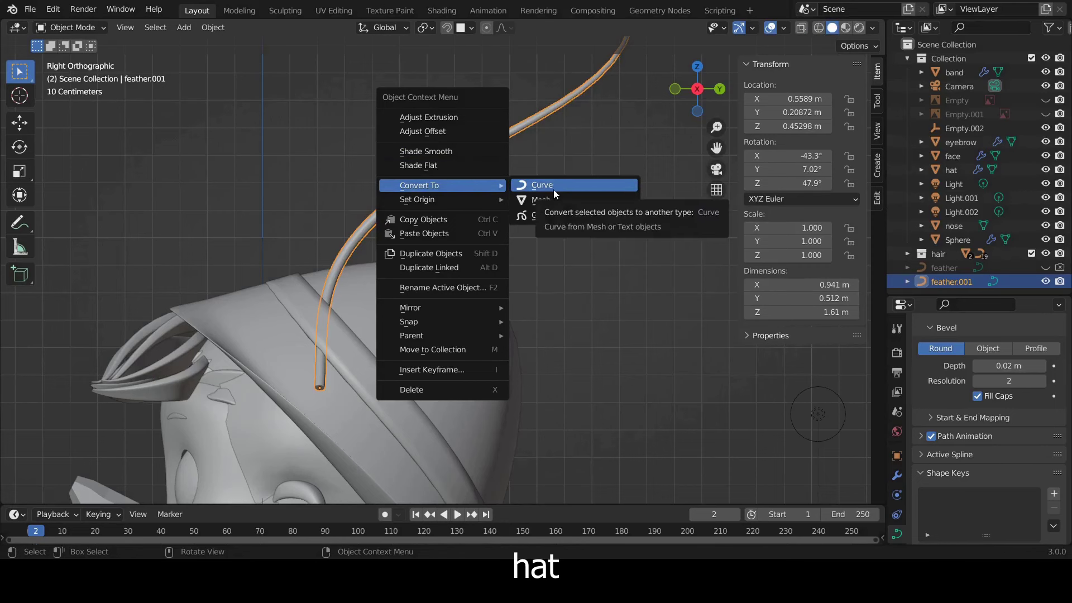
left_click(563, 199)
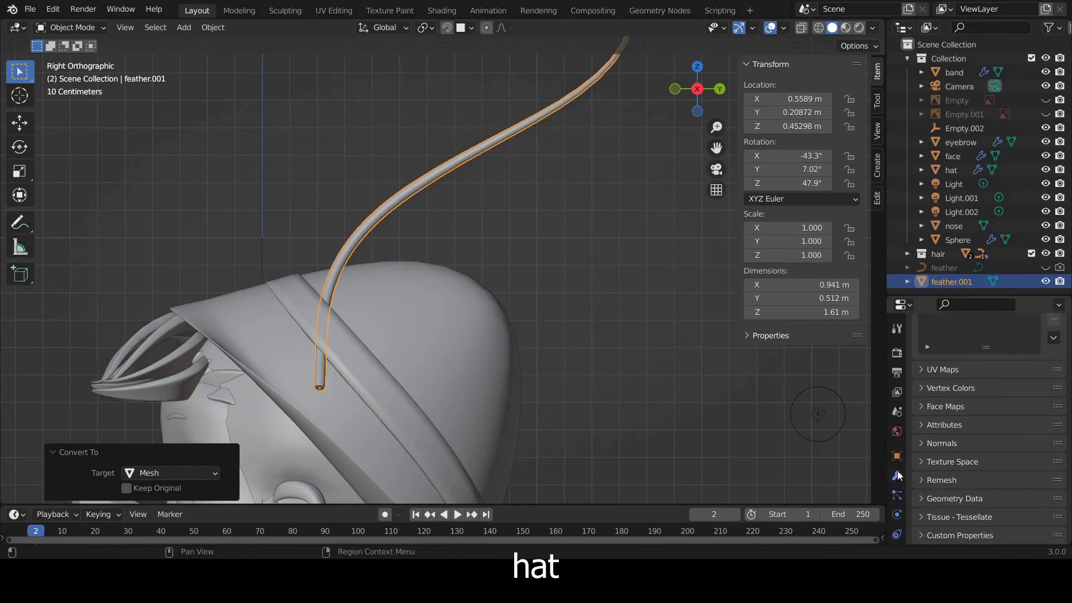
left_click(898, 495)
left_click(1059, 351)
left_click(1028, 426)
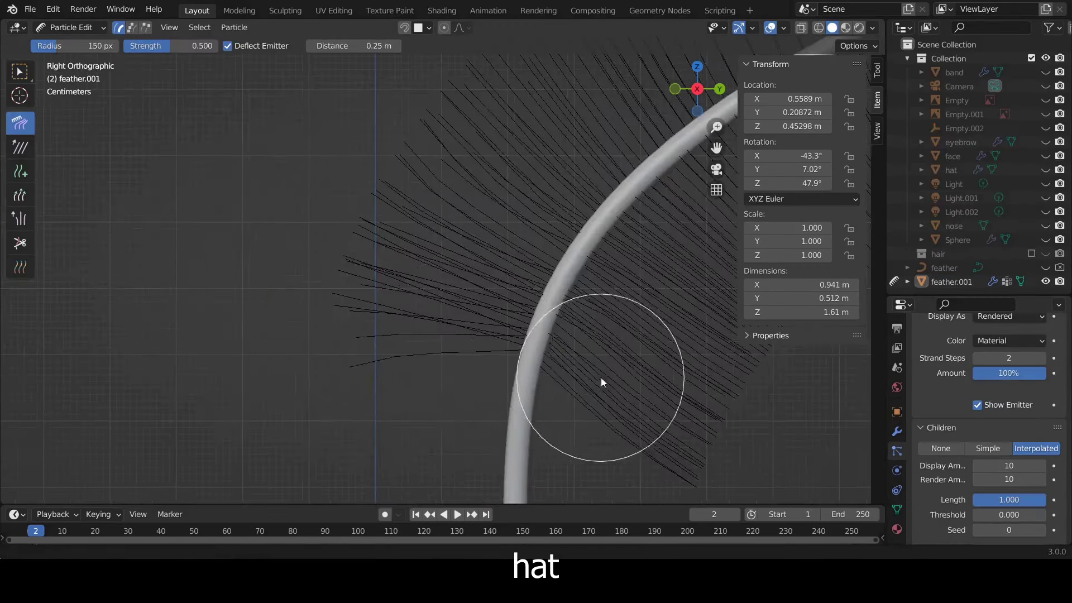
Step: Comb the feather's kinked strands straight, then view the whole feather
left_click_drag(495, 226, 271, 156)
left_click_drag(477, 176, 252, 108)
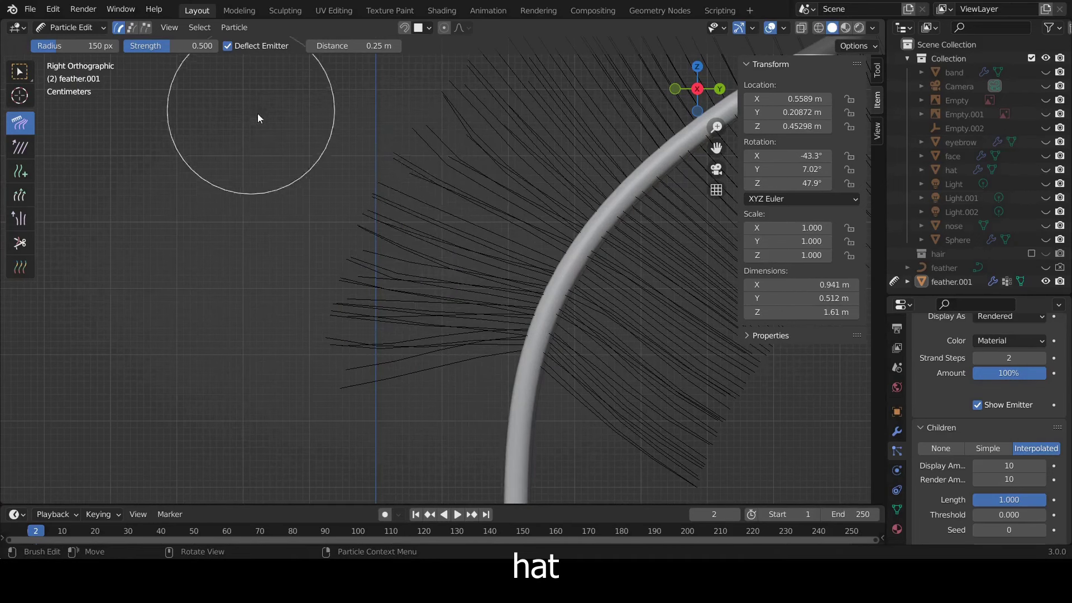
left_click_drag(330, 140, 532, 160)
left_click(71, 27)
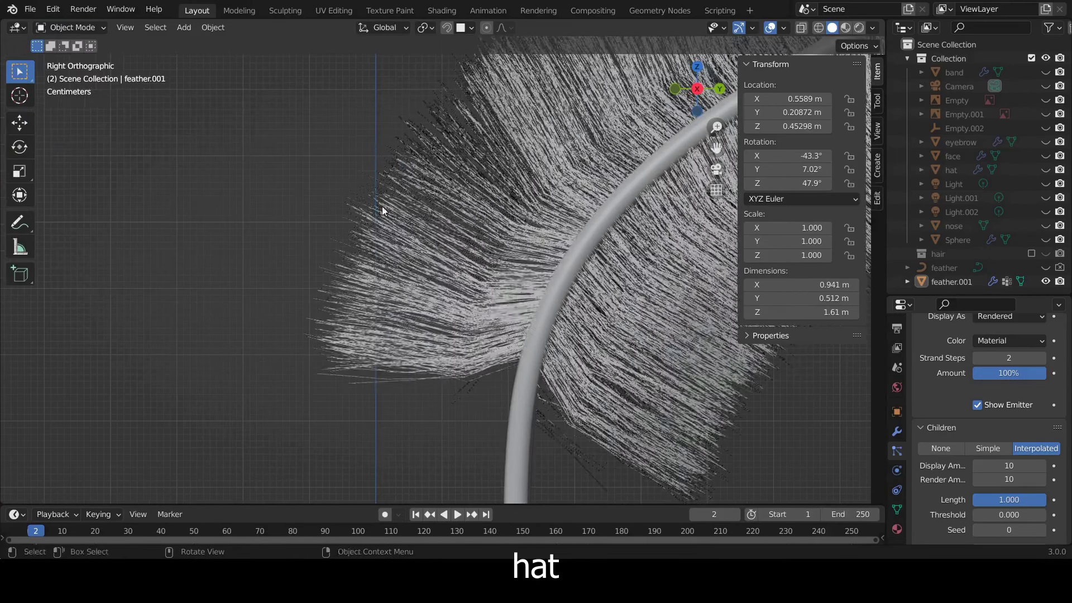
scroll(382, 206, "down", 3)
scroll(370, 290, "down", 2)
mouse_move(531, 315)
middle_mouse_down()
mouse_move(537, 249)
mouse_move(711, 259)
mouse_move(631, 343)
mouse_move(554, 197)
mouse_move(455, 229)
mouse_move(686, 231)
middle_mouse_up()
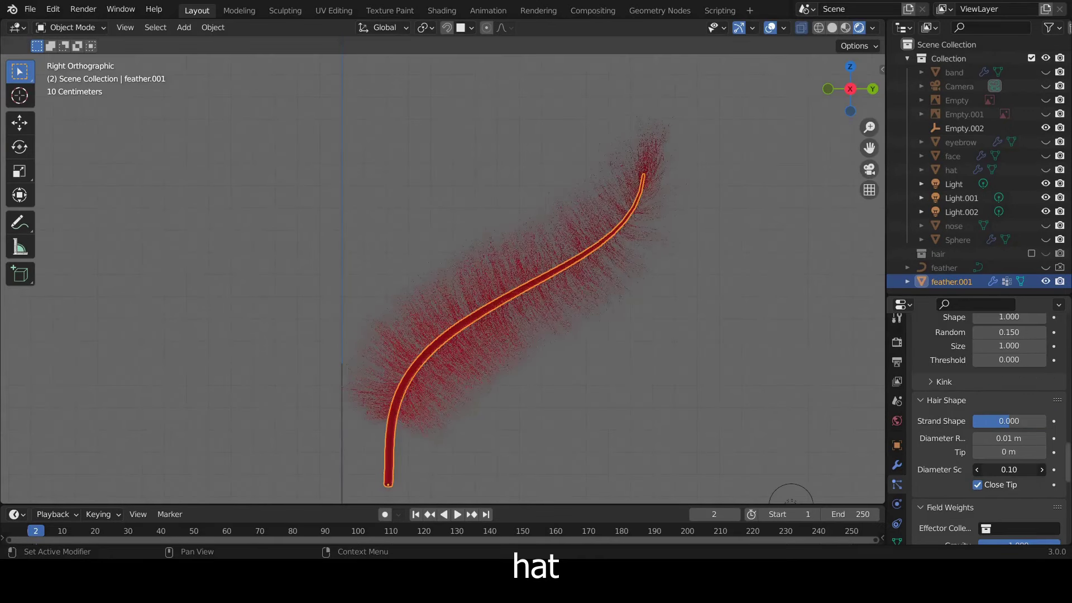
Step: Thicken the feather hairs by setting the root diameter to 0.05
left_click_drag(1009, 470, 1022, 470)
type("0.05")
key("Return")
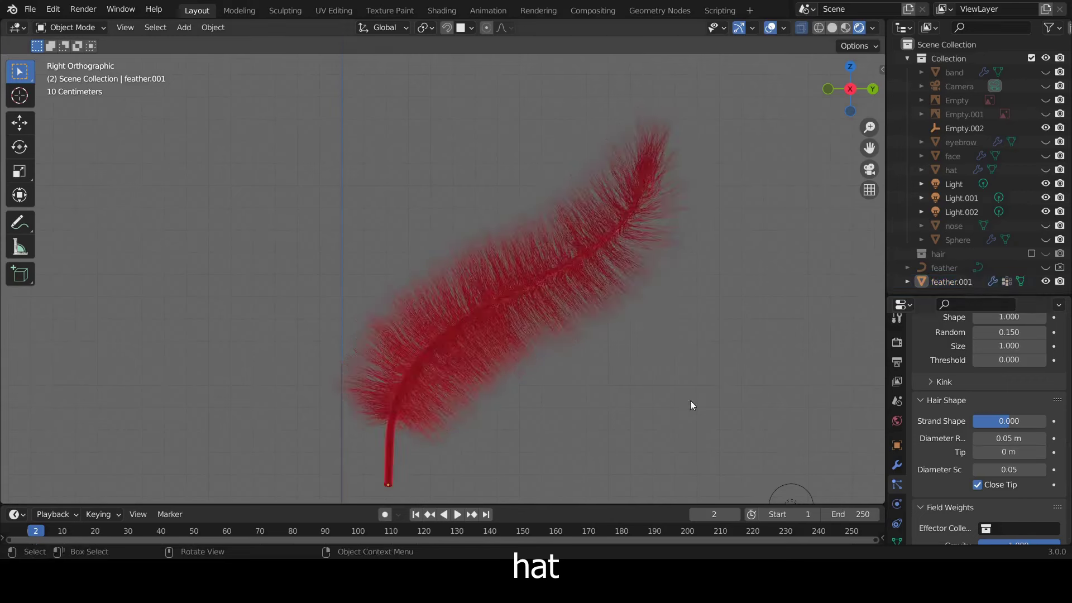
mouse_move(610, 369)
middle_mouse_down()
mouse_move(467, 373)
mouse_move(692, 400)
mouse_move(634, 323)
mouse_move(515, 286)
mouse_move(554, 310)
middle_mouse_up()
Step: Select the strands at the feather base through the see-through hat and move them vertically
left_click(71, 136)
left_click(832, 27)
left_click(801, 27)
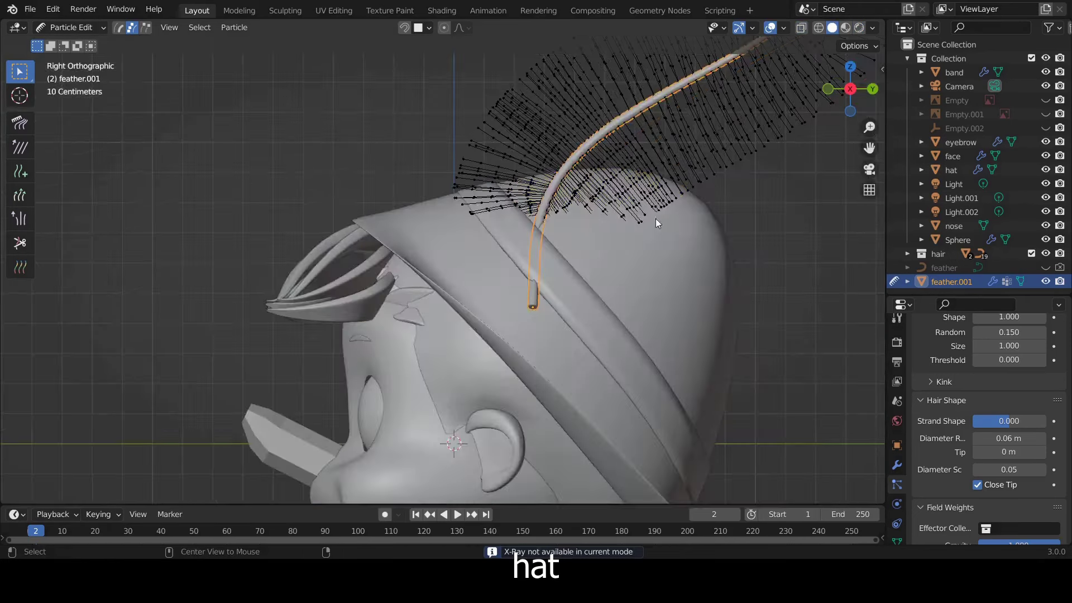
middle_click_drag(655, 219, 628, 340)
left_click_drag(554, 283, 556, 284)
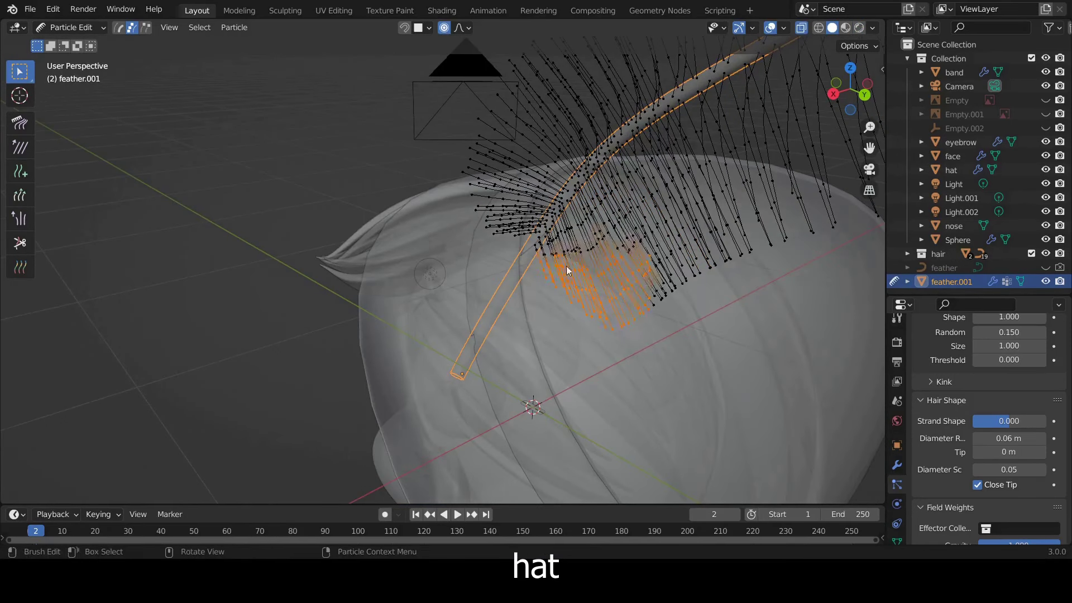
key("alt+z")
middle_click_drag(567, 266, 656, 296)
key("g")
key("z")
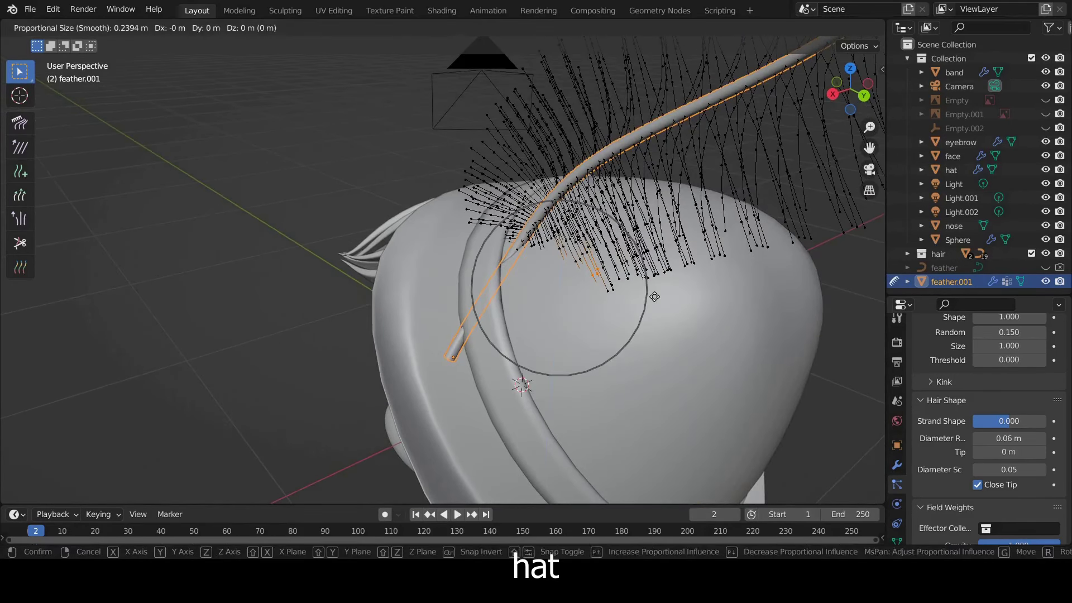
scroll(651, 299, "up", 4)
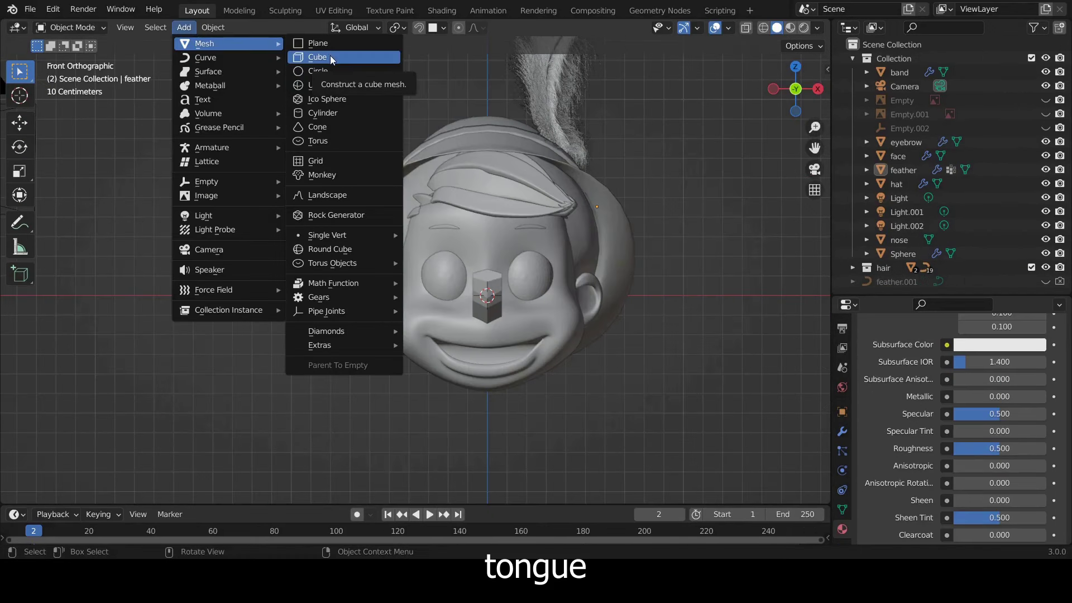
Step: Add a cube for the tongue and widen and adjust its shape
left_click(330, 55)
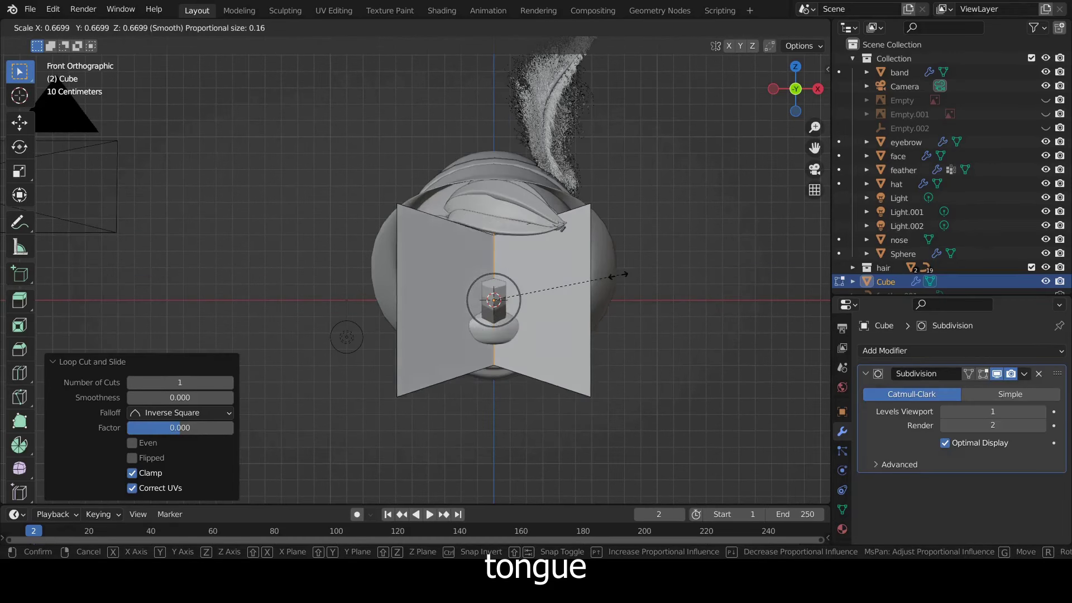
left_click(611, 276)
key("g")
key("x")
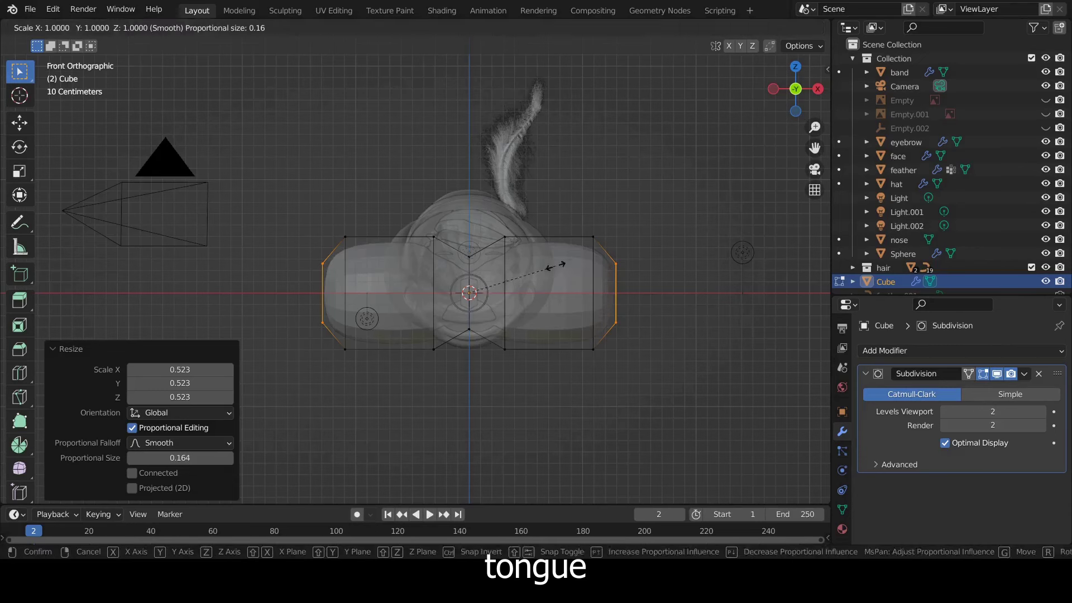
left_click(602, 261)
key("g")
key("z")
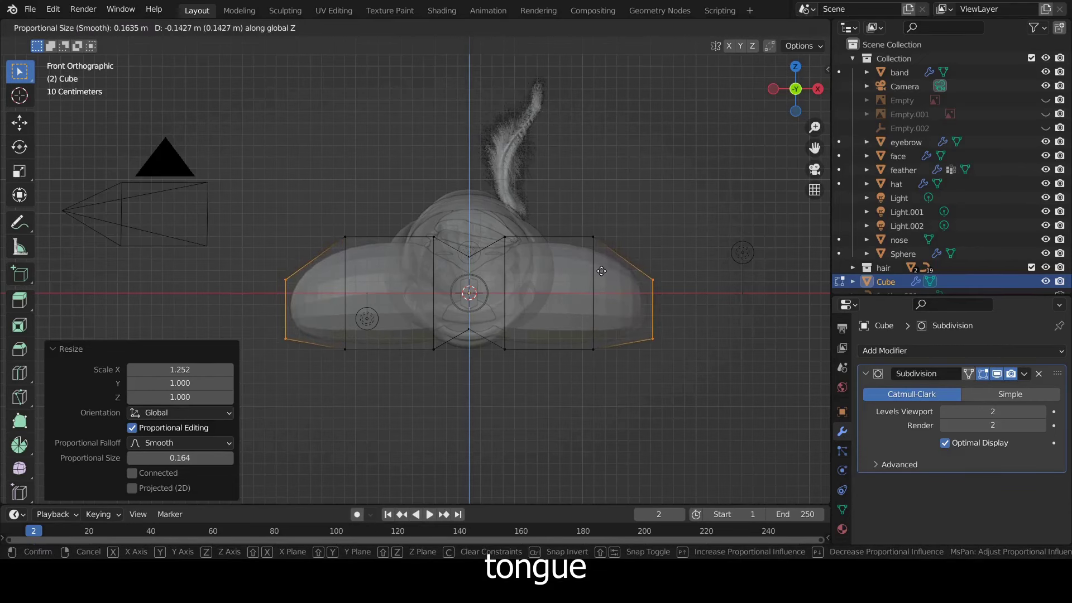
left_click(601, 271)
Step: Narrow the tongue's width and shrink it to its overall size
key("Tab")
key("s")
key("x")
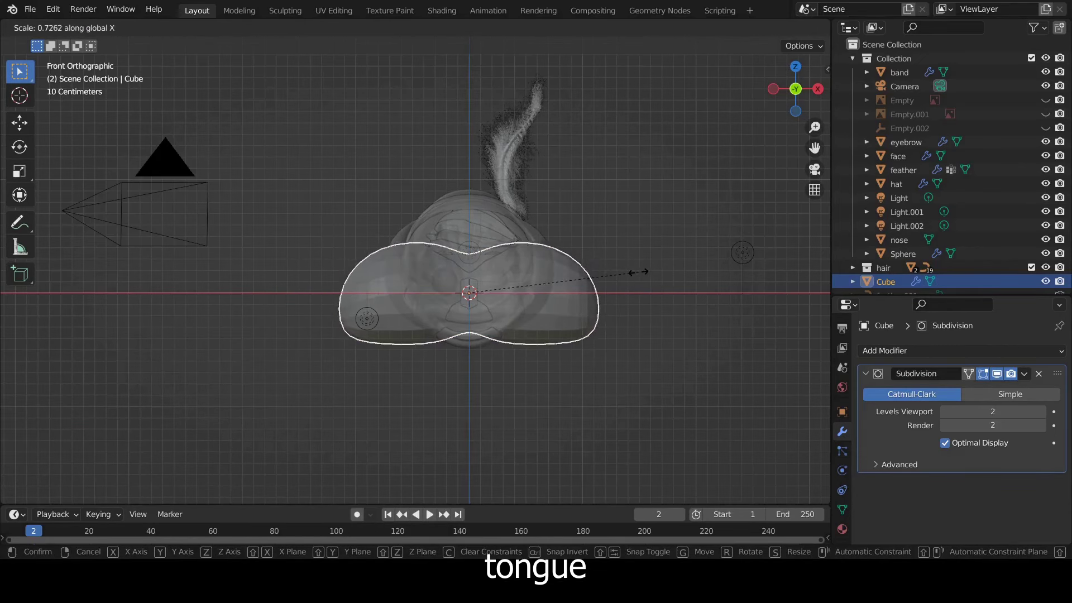
left_click(642, 274)
key("s")
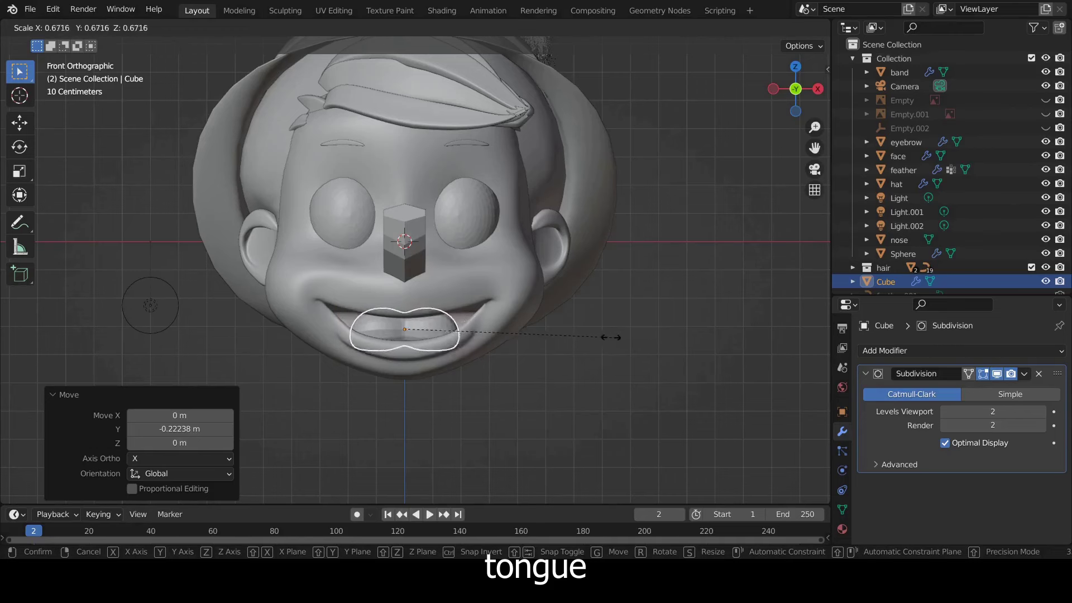
left_click(587, 338)
Step: Set the tongue's depth inside the mouth and narrow its width further
mouse_move(572, 337)
middle_mouse_down()
mouse_move(568, 282)
mouse_move(503, 282)
middle_mouse_up()
key("g")
key("y")
left_click(562, 277)
key("s")
key("x")
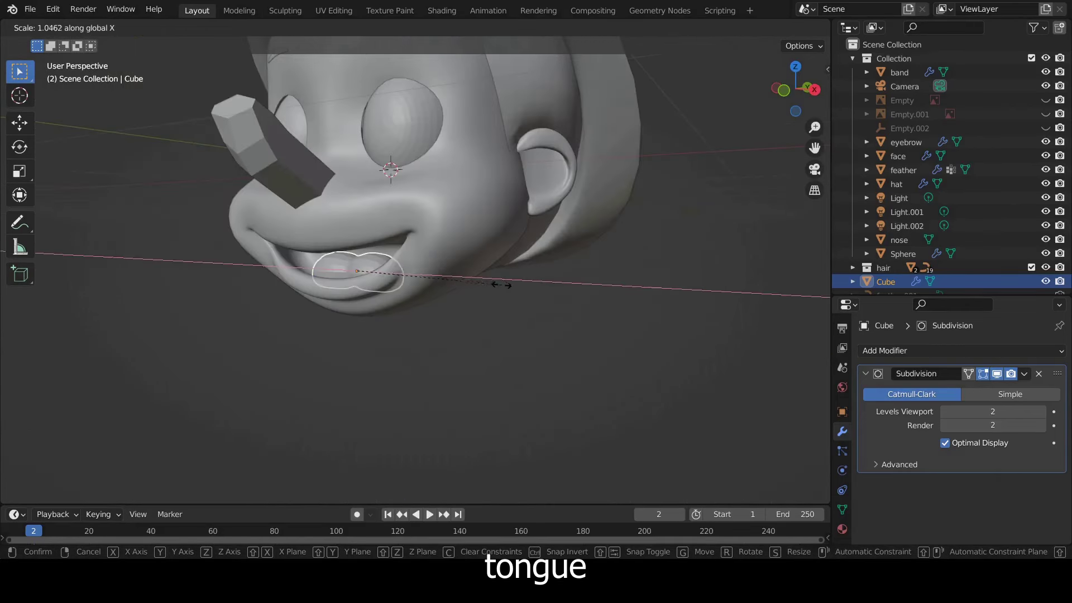
left_click(528, 298)
Step: From a side view, move the tongue's faces front-to-back
key("KP_3")
key("Tab")
key("g")
key("y")
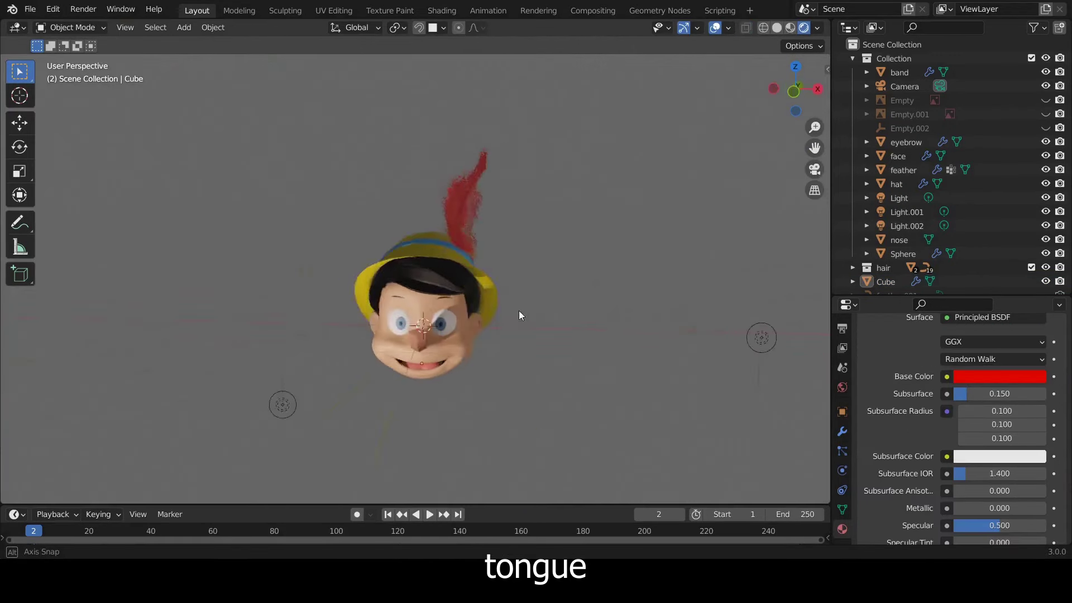
mouse_move(519, 311)
middle_mouse_down()
mouse_move(265, 311)
mouse_move(568, 310)
middle_mouse_up()
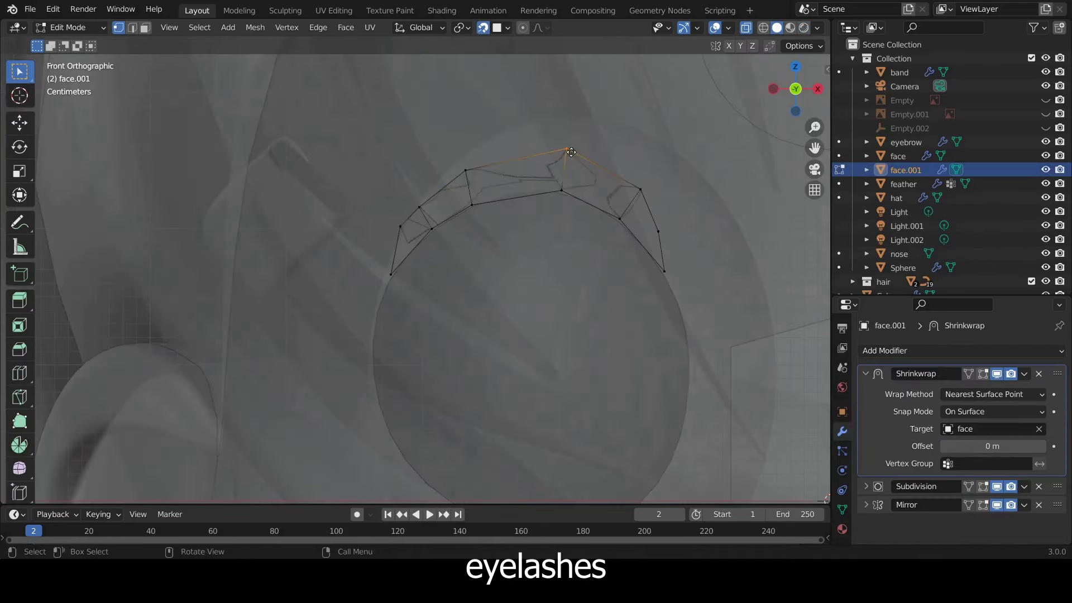
Step: Extrude the eyelash faces outward and push the tip front-to-back
left_click_drag(571, 152, 565, 154)
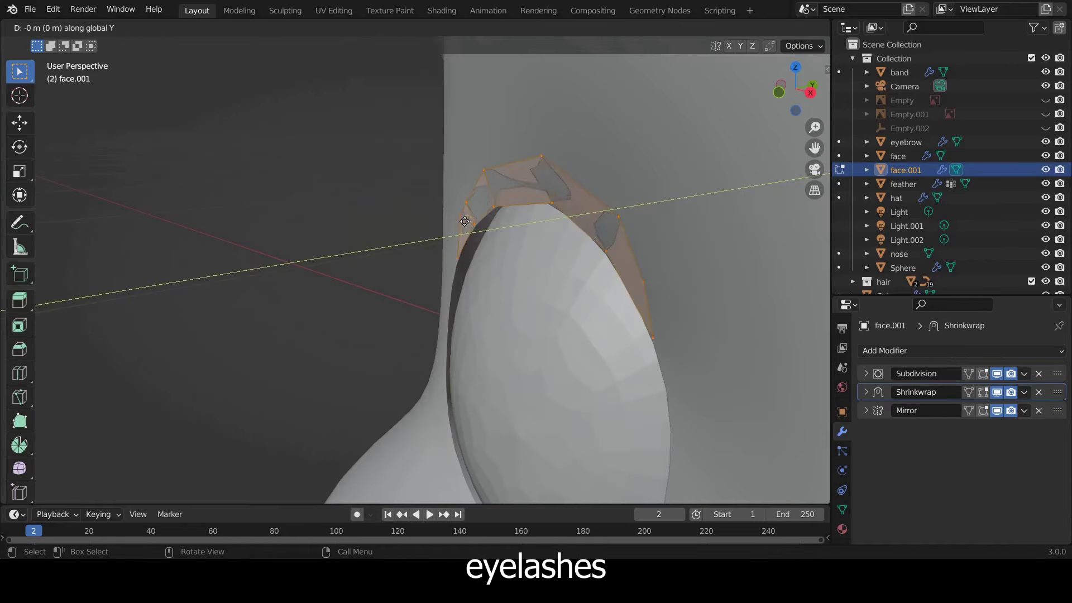
left_click(429, 224)
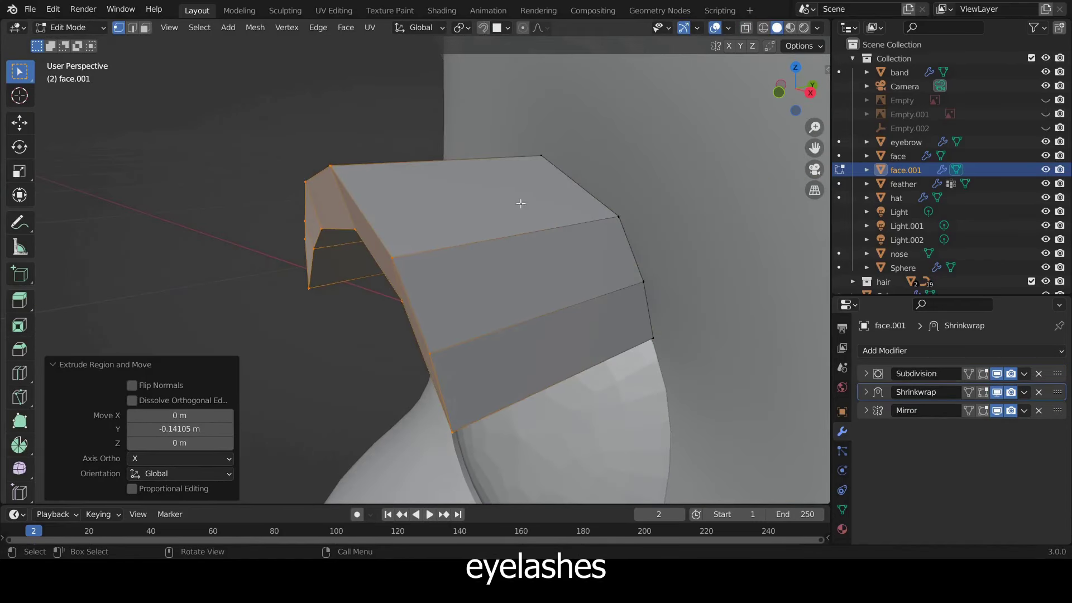
key("g")
key("y")
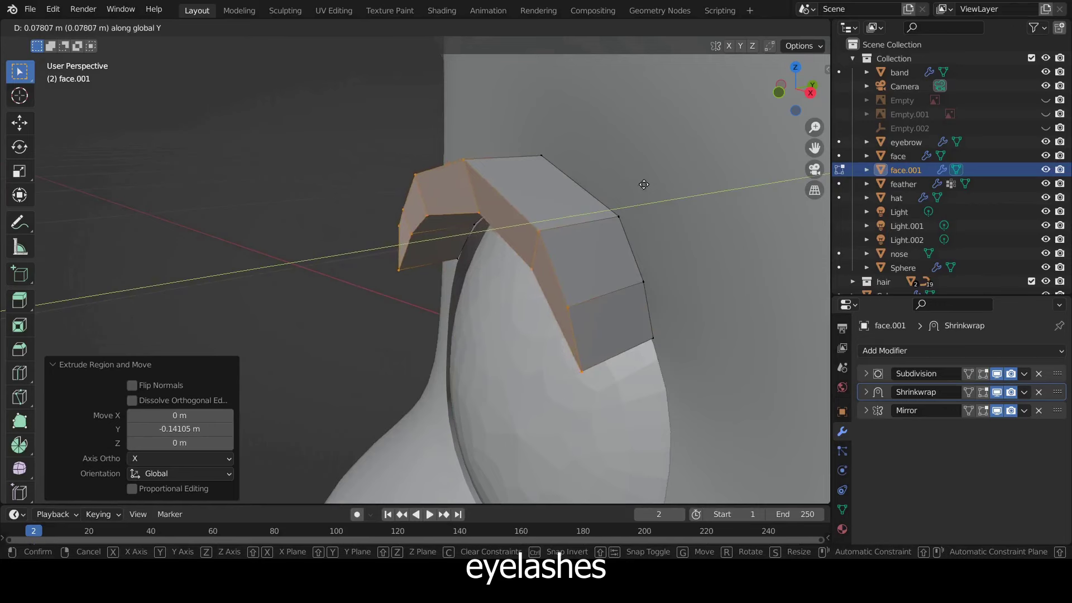
left_click(659, 180)
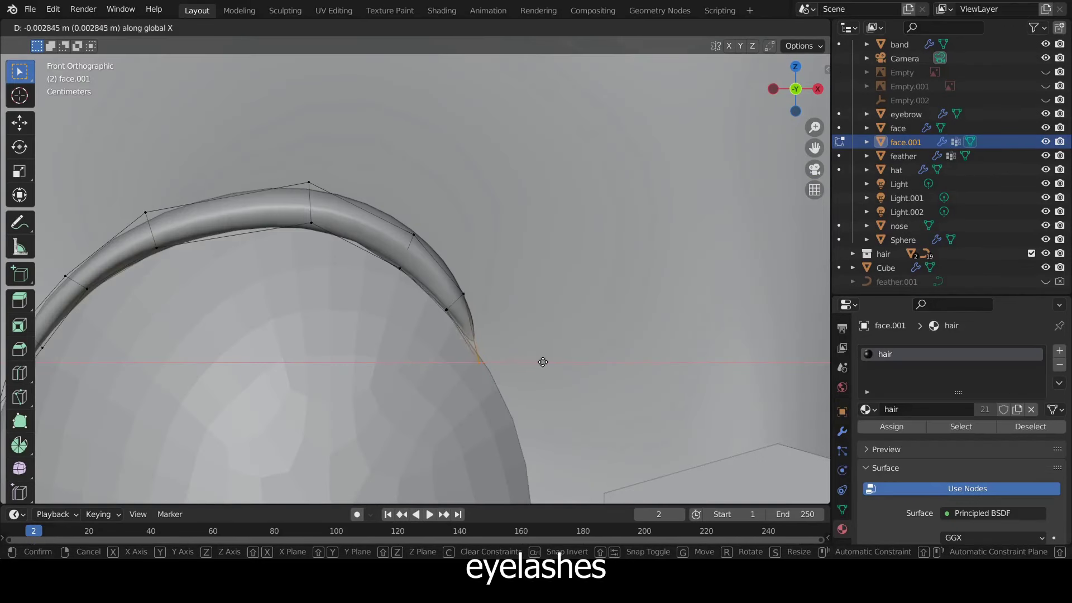
Step: With X-ray on, adjust the eyelash tip sideways and vertically to hug the eye
key("alt+z")
scroll(525, 335, "down", 1)
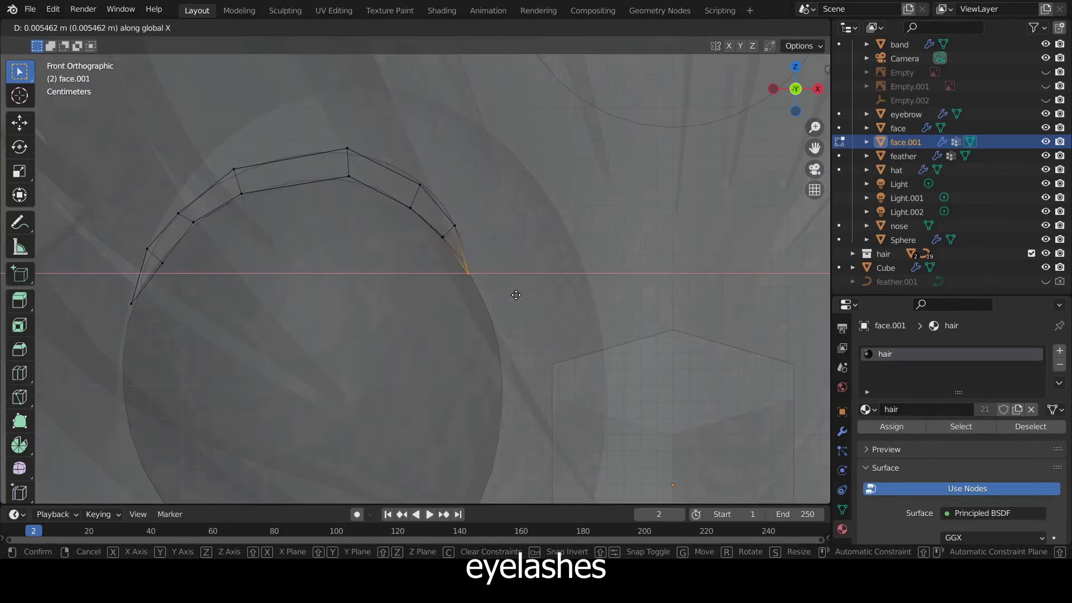
left_click(526, 297)
key("g")
key("z")
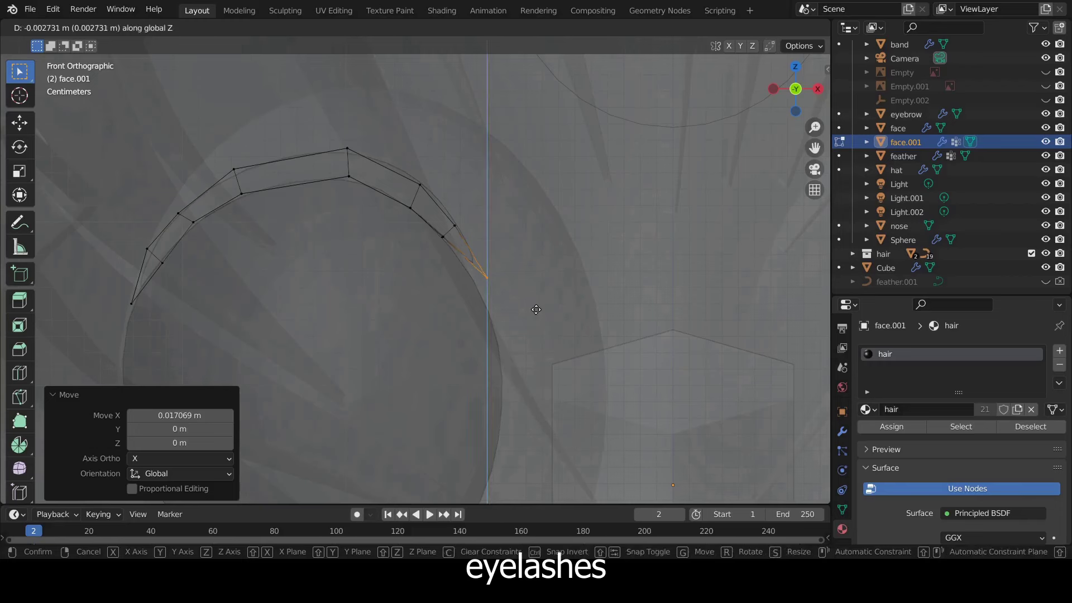
left_click(541, 335)
key("Tab")
key("alt+z")
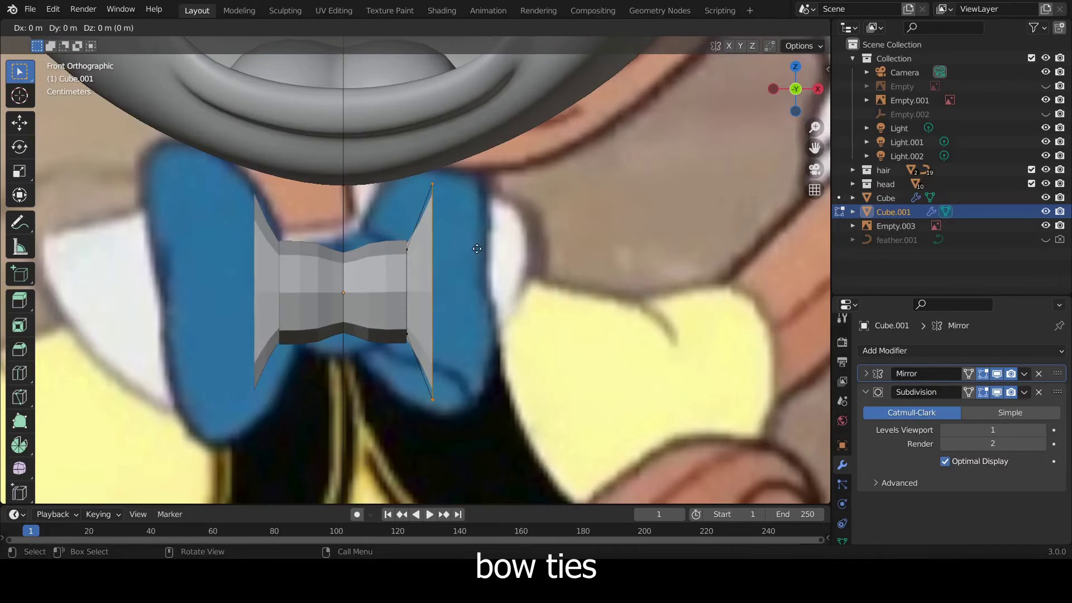
Step: Extend the bow tie's side outward into a wing and make its end taller
key("g")
key("x")
left_click(580, 254)
key("s")
key("z")
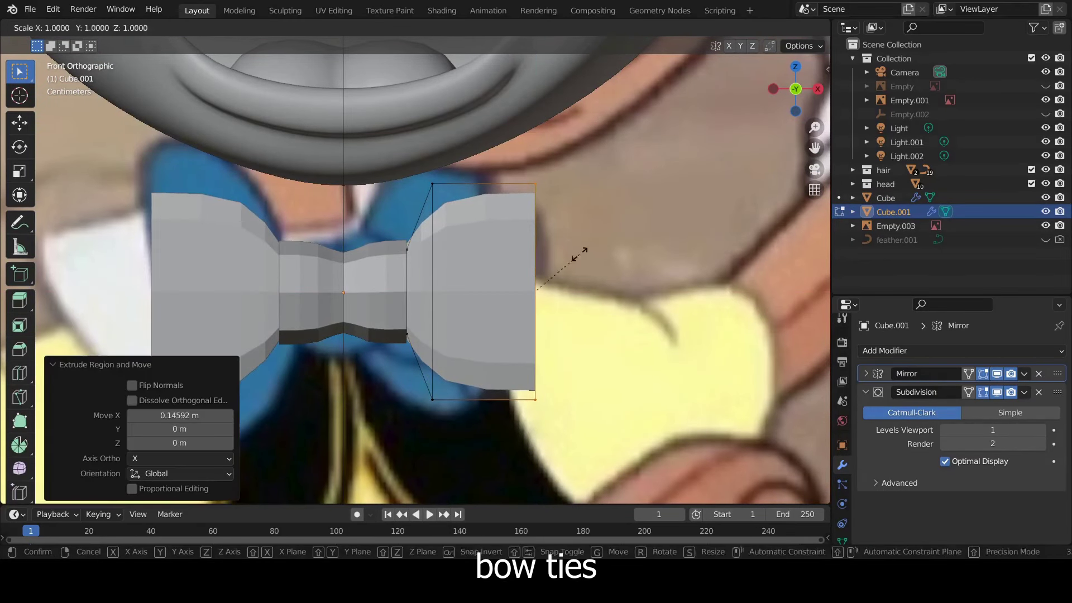
left_click(609, 264)
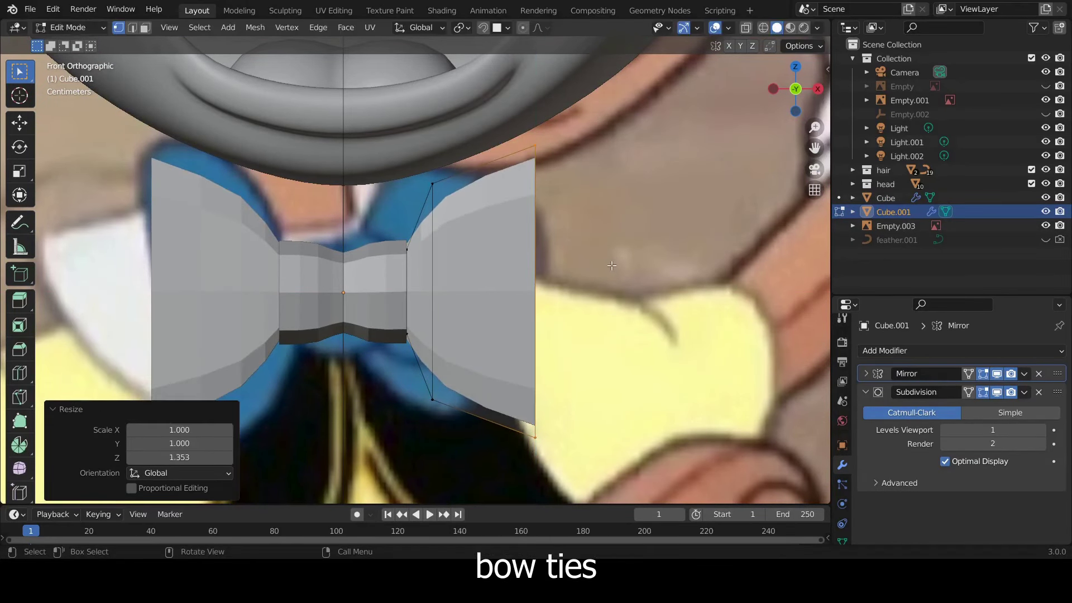
key("g")
key("Escape")
Step: Extrude the bow tie wing further sideways and offset its edge front-to-back
key("e")
key("x")
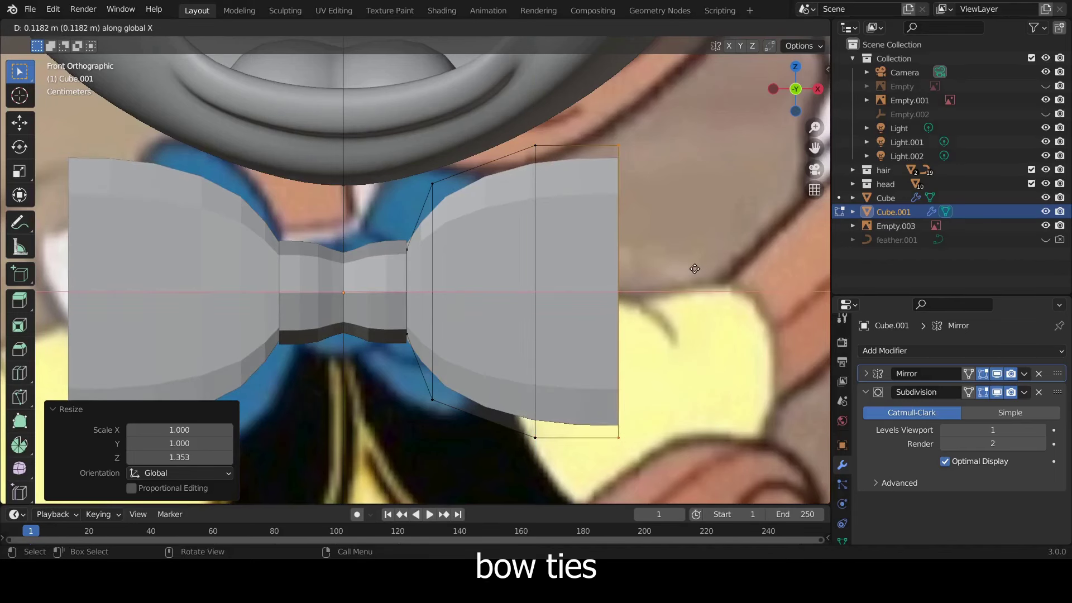
left_click(618, 270)
middle_click_drag(619, 270, 475, 324)
key("g")
key("y")
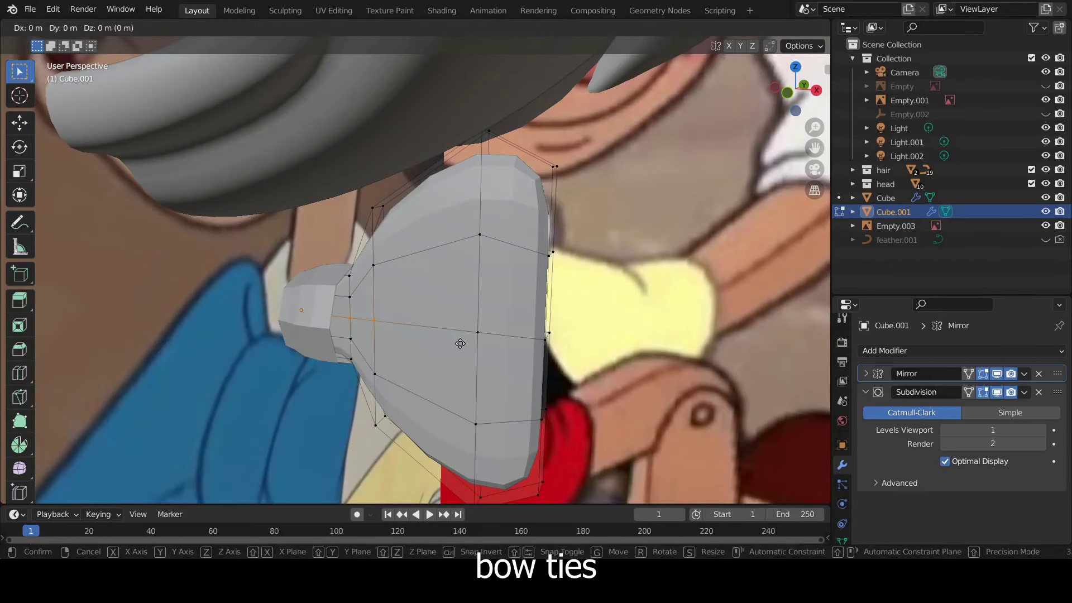
left_click(476, 338)
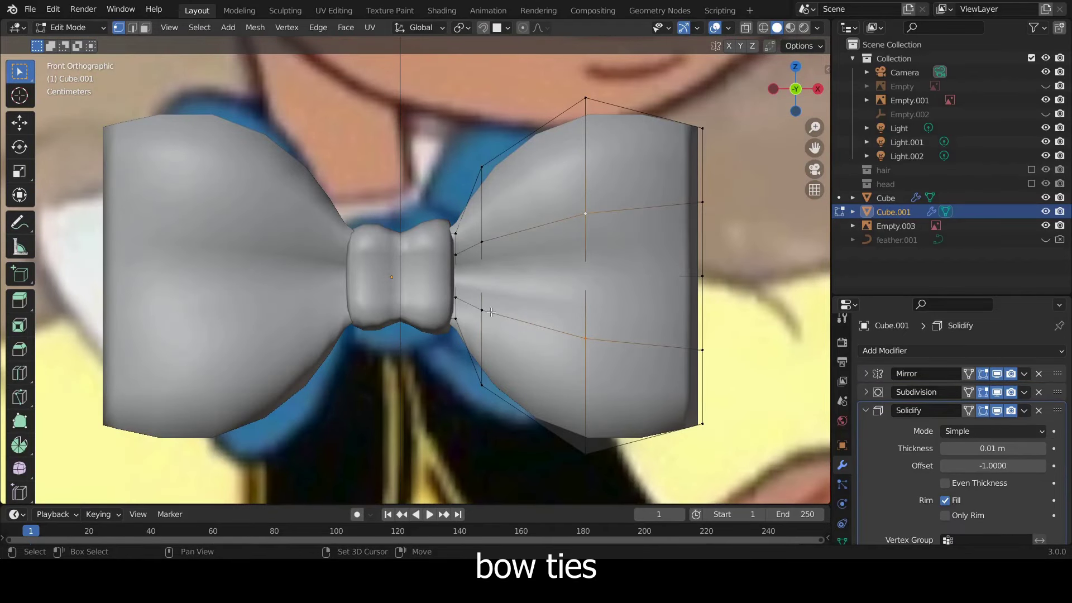
key("Tab")
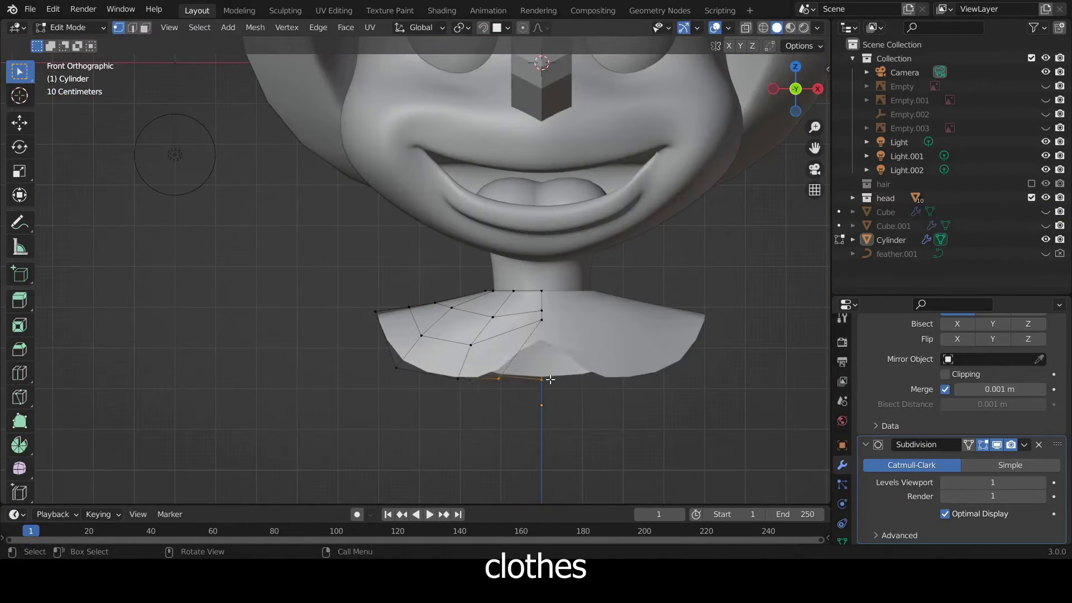
key("g")
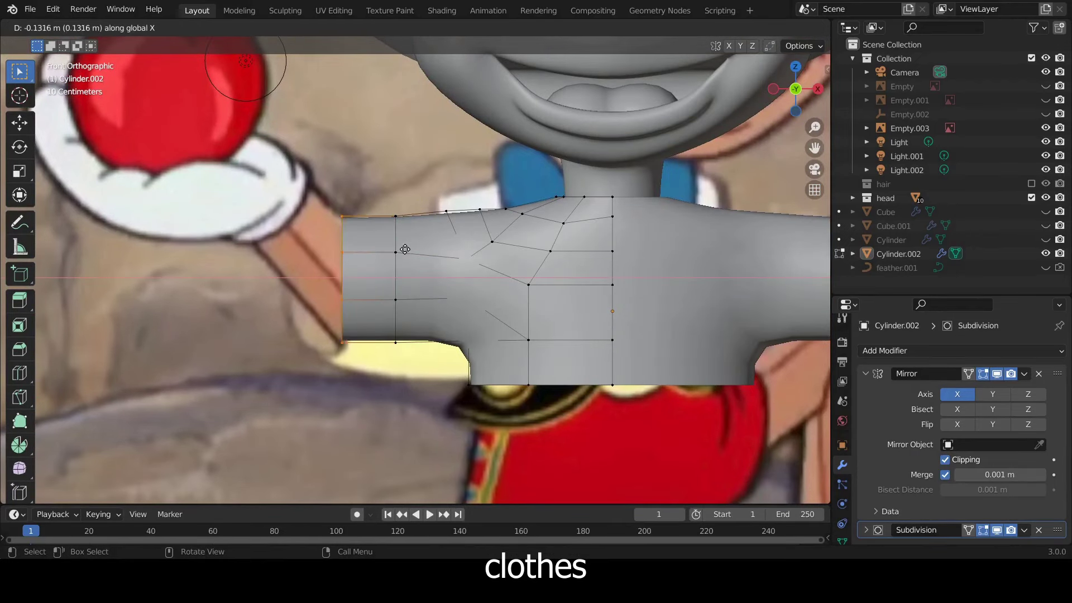
Step: Shift the shirt vertices, bring back the clothing and move a piece vertically
left_click(367, 248)
scroll(367, 247, "down", 3)
key("Tab")
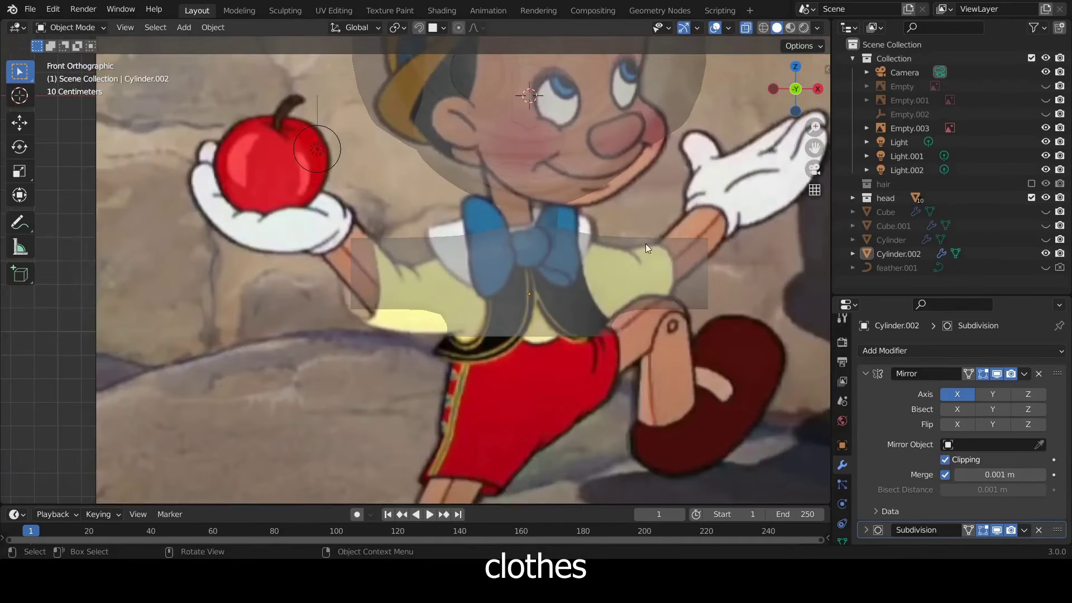
left_click_drag(1046, 212, 1047, 240)
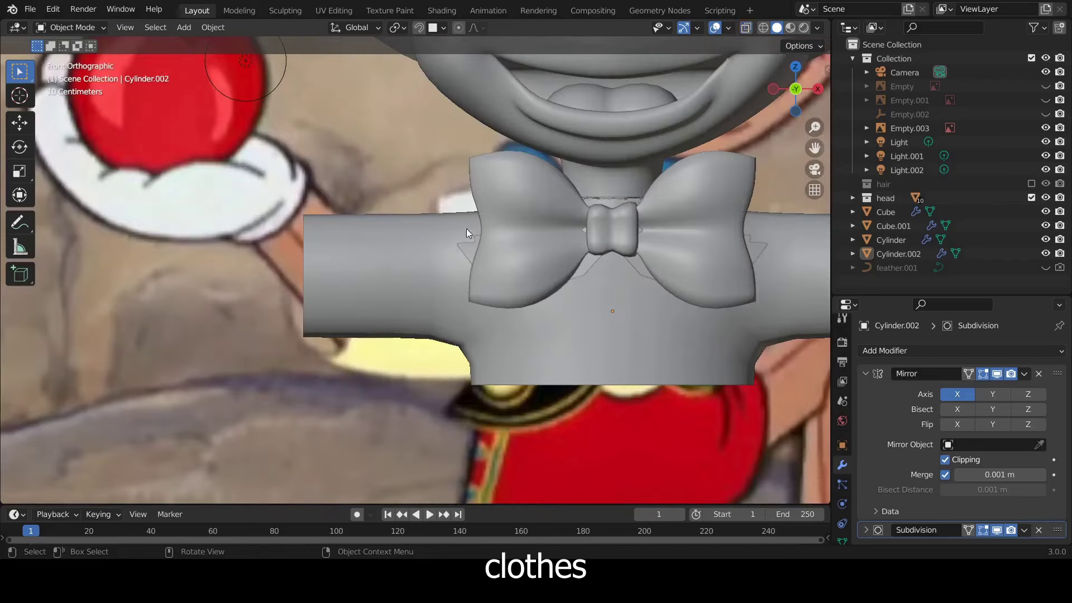
key("g")
key("z")
left_click(582, 201)
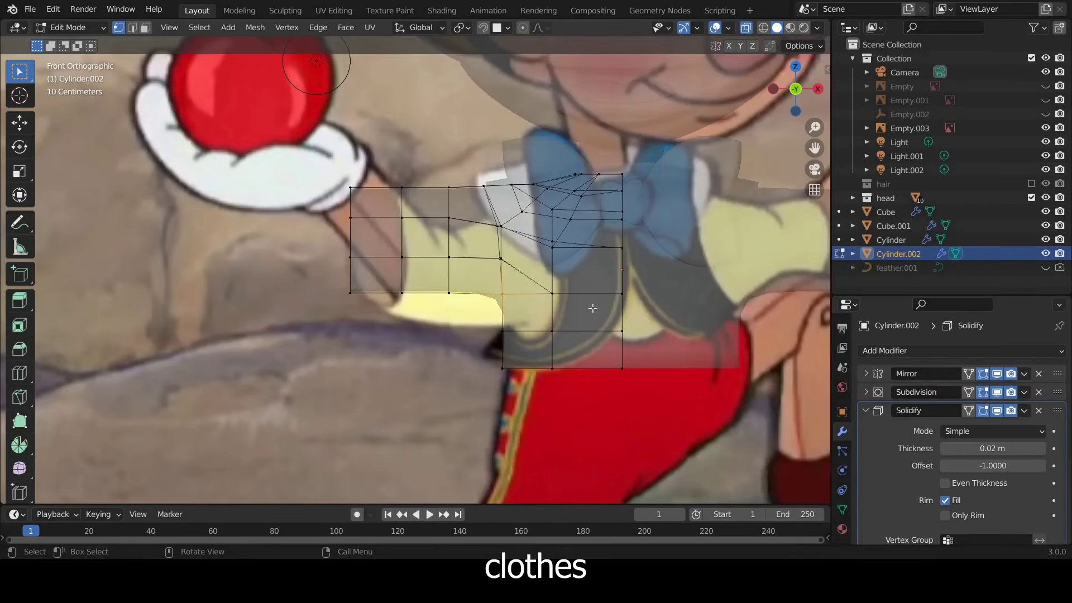
Step: Adjust the shirt vertices sideways and vertically to match the reference
key("g")
key("x")
left_click(581, 308)
key("g")
key("z")
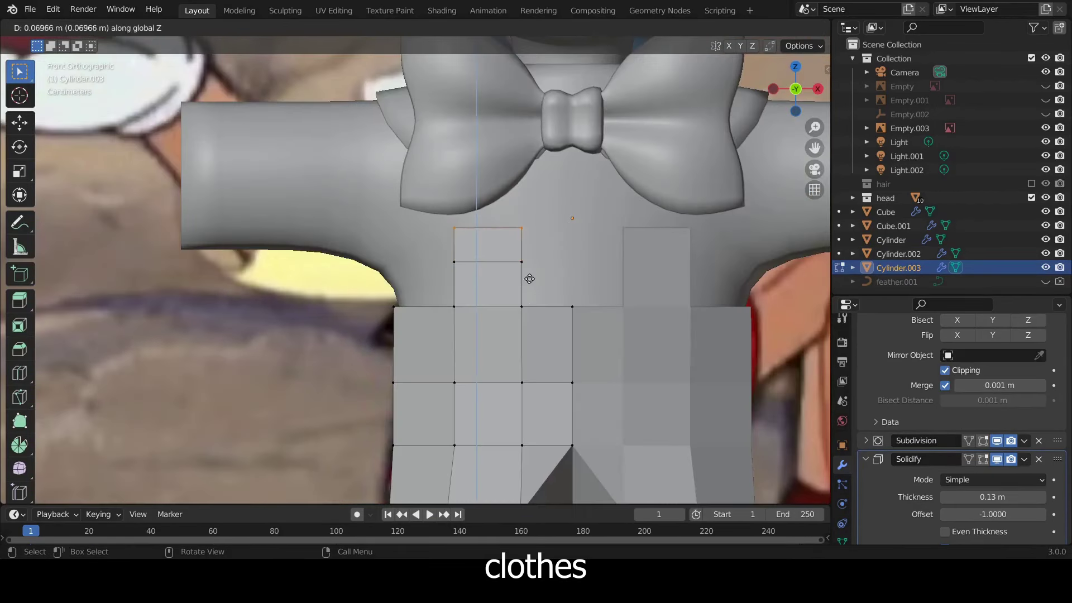
left_click(529, 278)
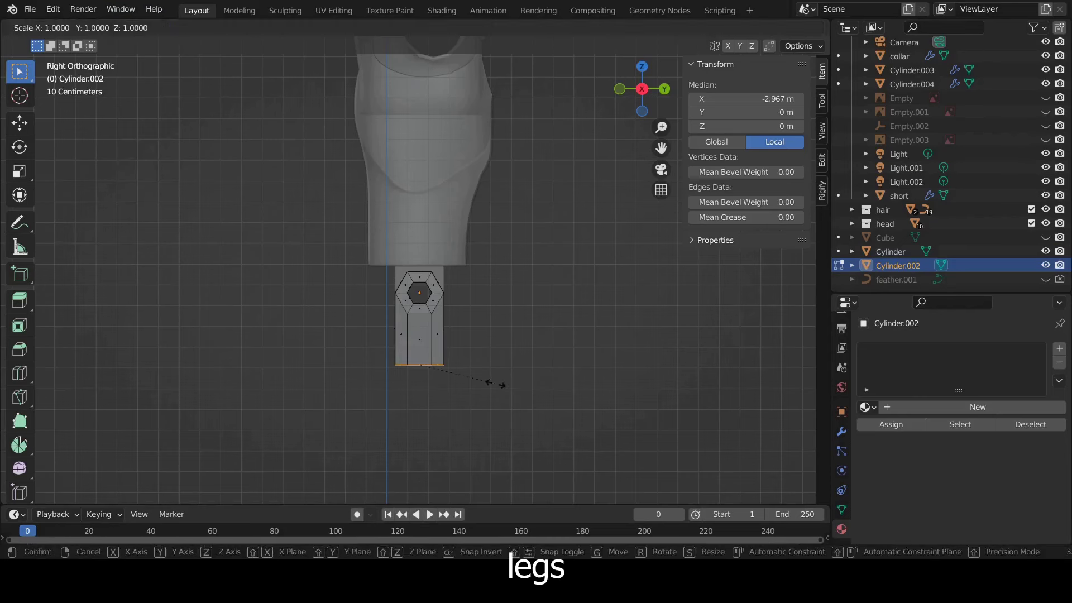
Step: Widen the leg's bottom loop along Y and extrude it twice straight down
key("y")
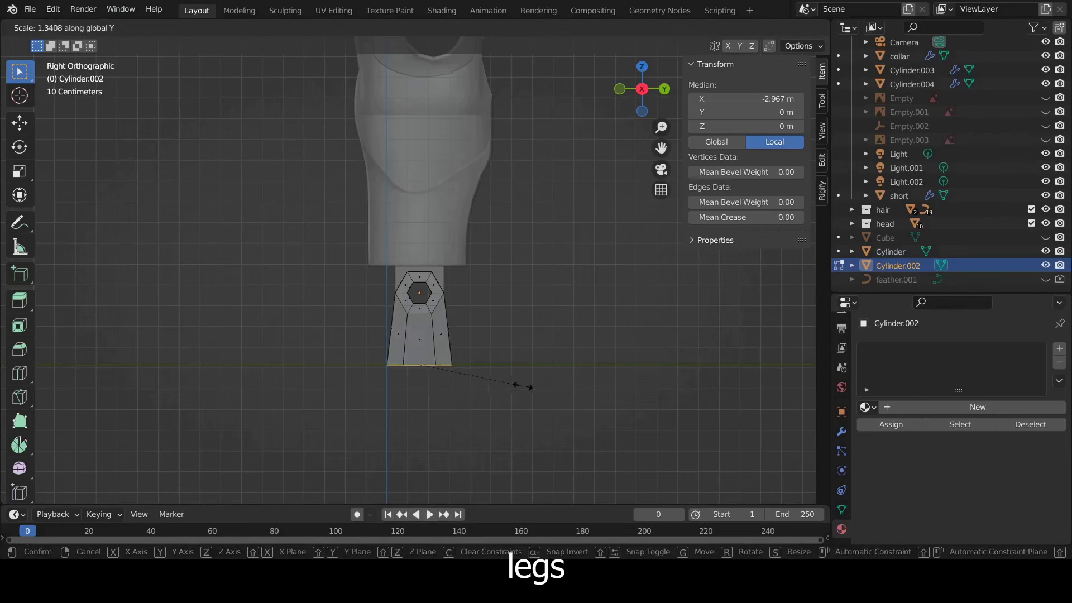
left_click(535, 387)
key("e")
key("z")
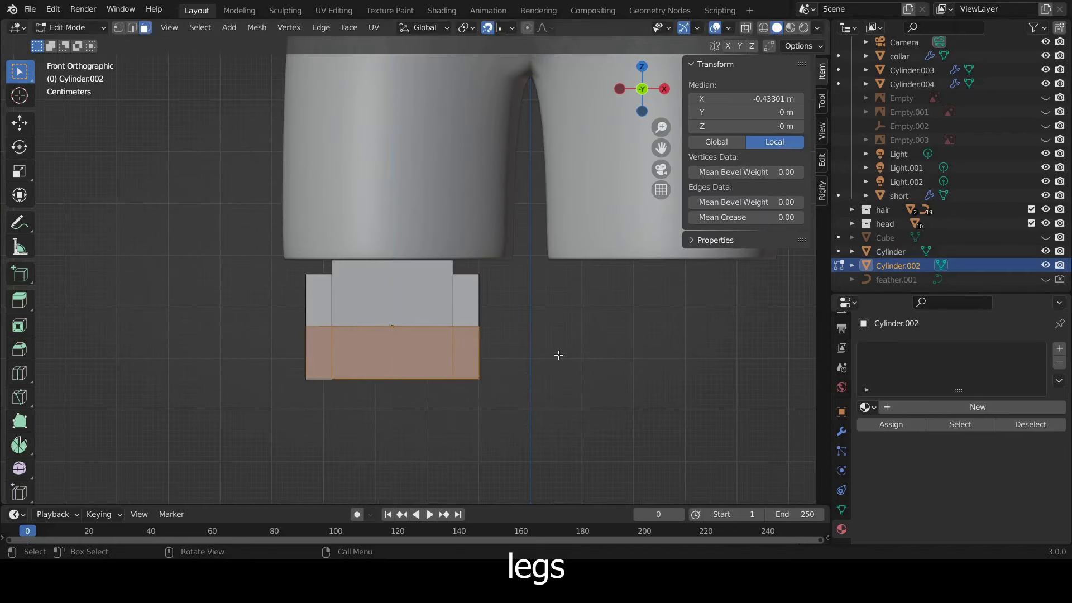
key("e")
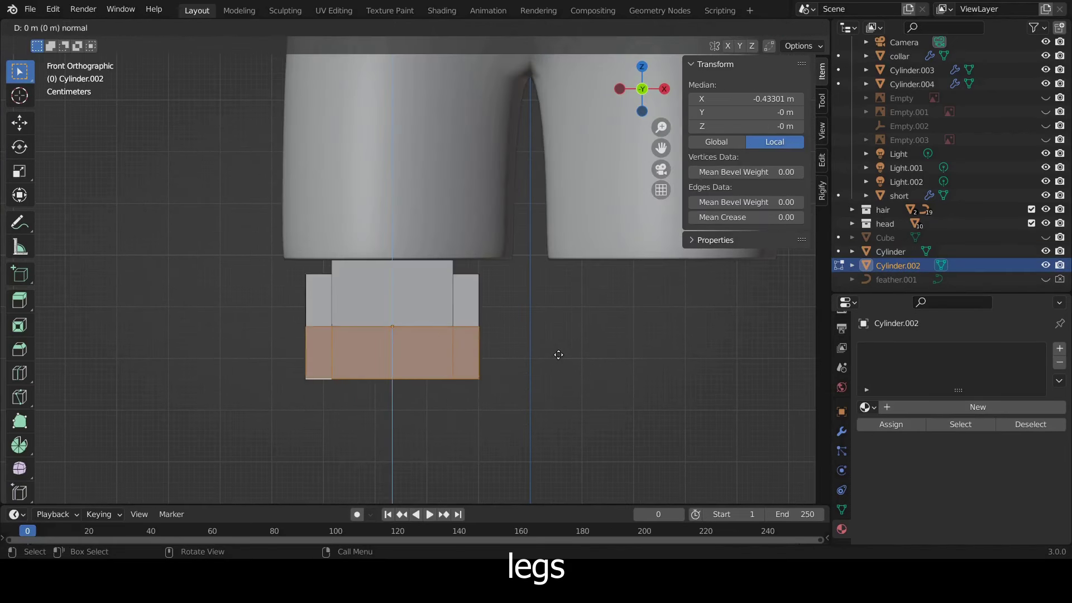
key("z")
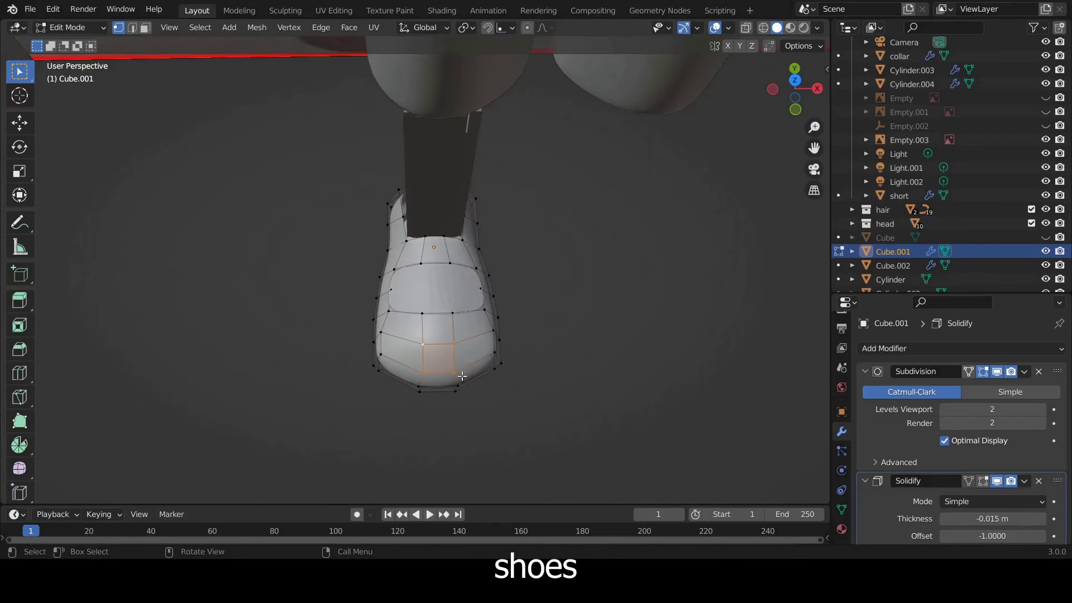
mouse_move(462, 376)
middle_mouse_down()
mouse_move(498, 398)
mouse_move(492, 340)
middle_mouse_up()
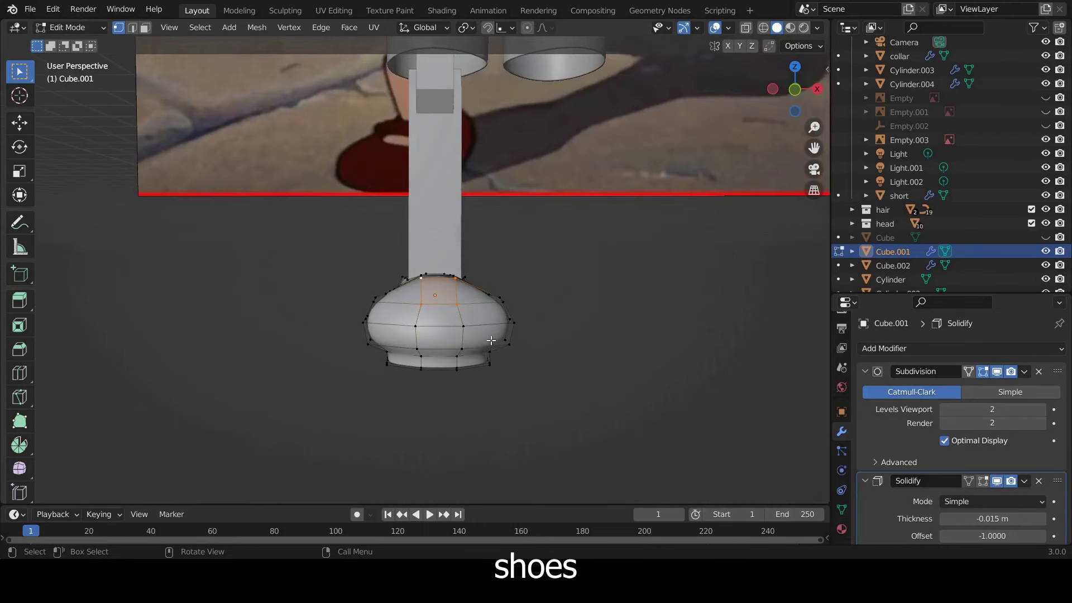
Step: Select the shoe's lower front faces and widen the toe along X
left_click_drag(412, 310, 412, 311)
middle_click_drag(412, 311, 504, 407)
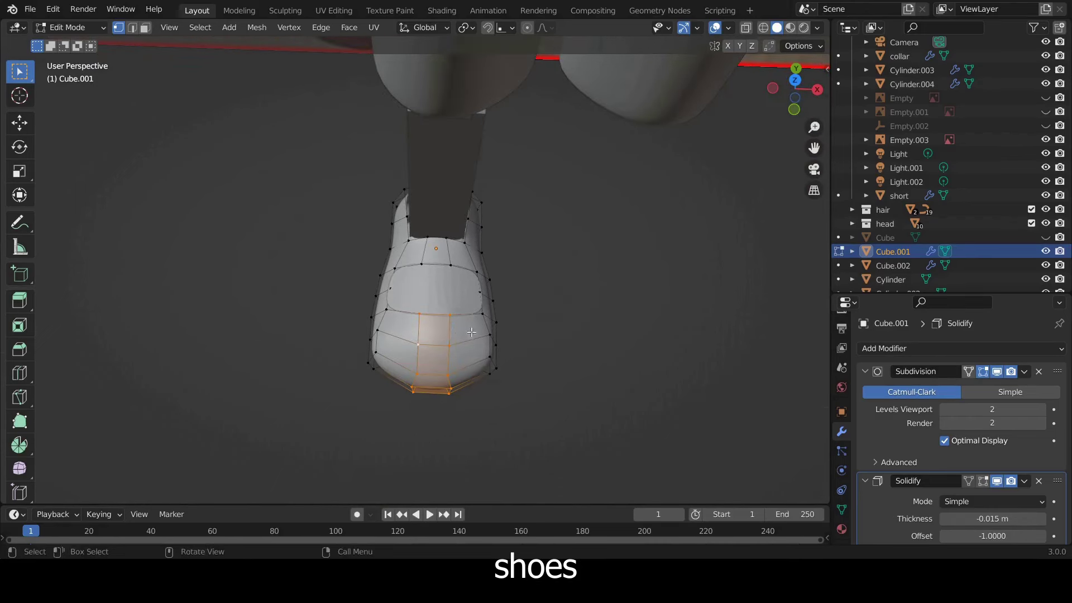
key("s")
key("x")
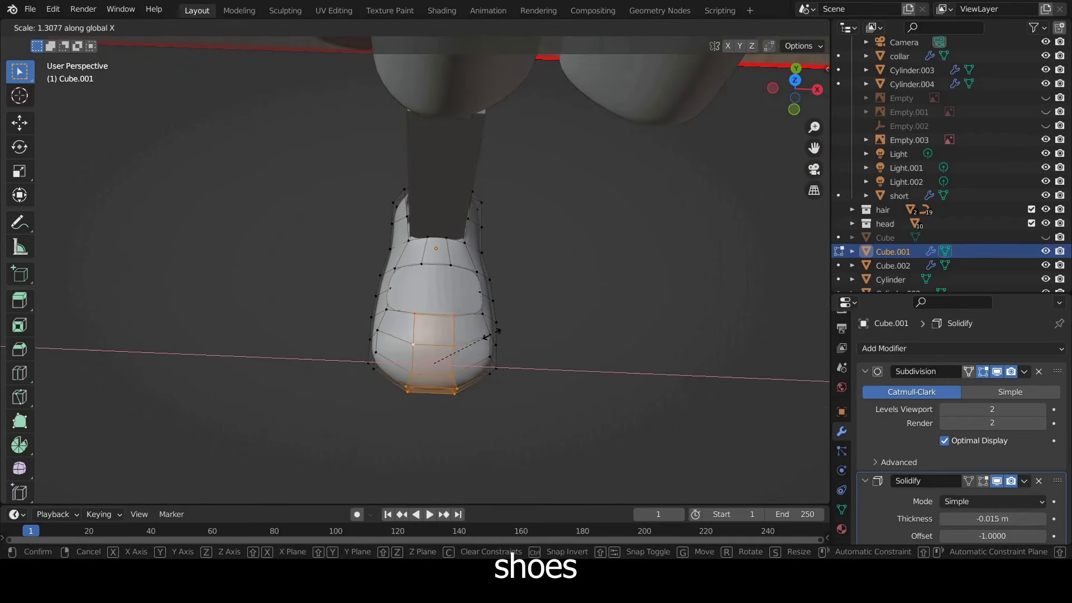
left_click(490, 336)
Step: Push the toe faces forward and adjust their height from a side view
middle_click_drag(543, 335, 522, 379)
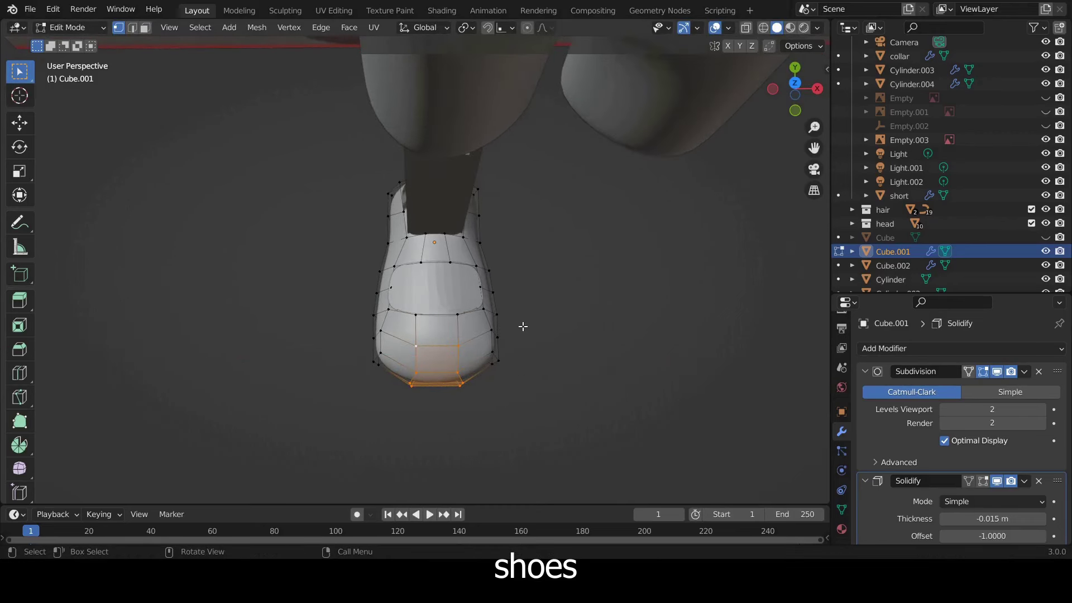
key("g")
key("y")
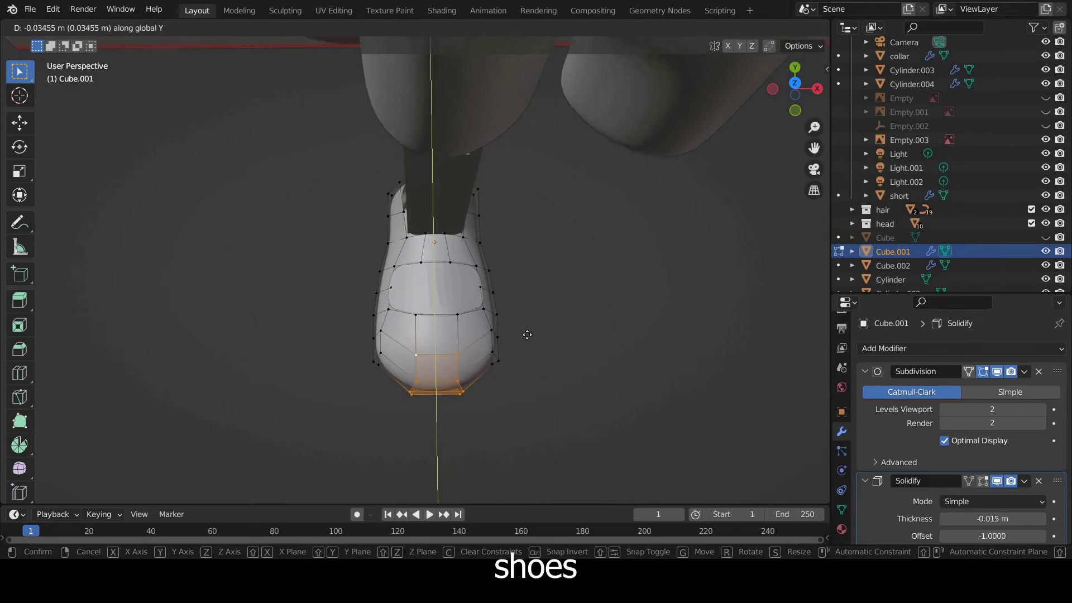
left_click(527, 334)
key("ctrl+KP_3")
key("g")
key("z")
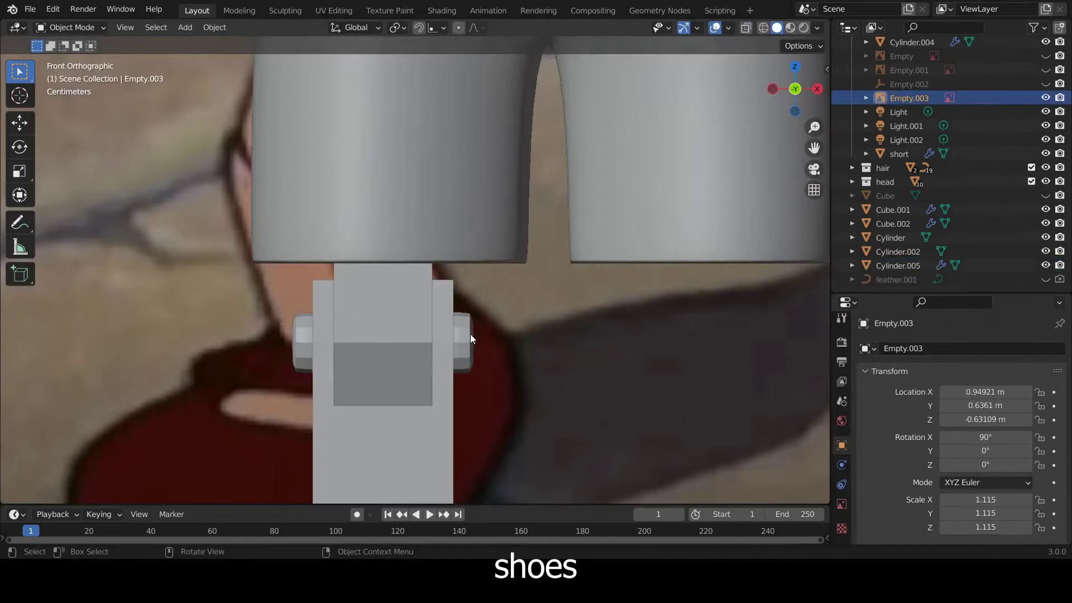
Step: Scale the ankle joint cylinder along X and check the character from the front
left_click(471, 335)
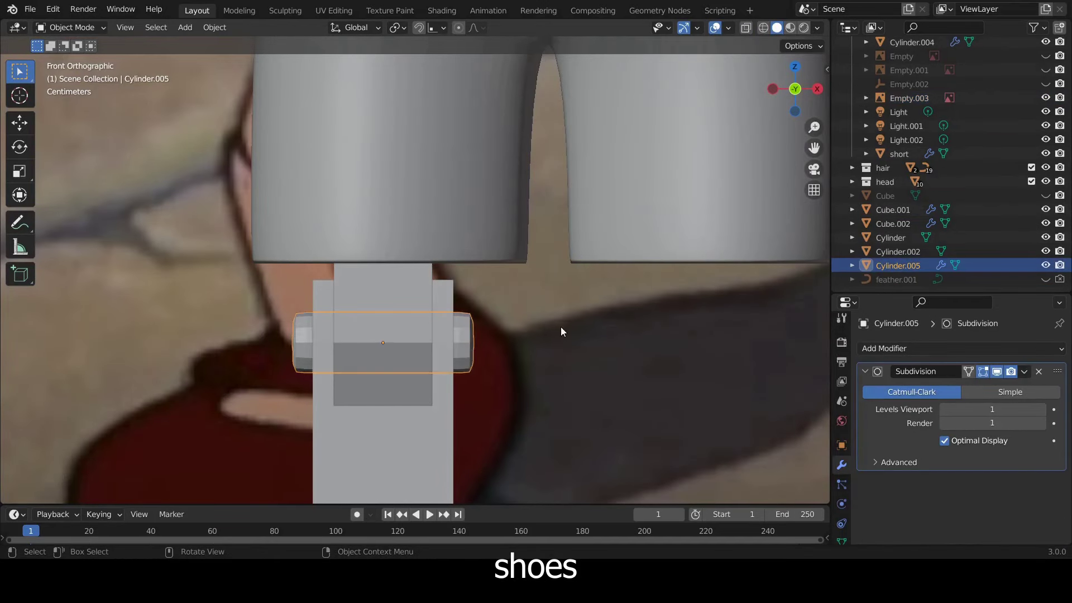
key("s")
key("x")
left_click(538, 330)
middle_click_drag(538, 330, 539, 347)
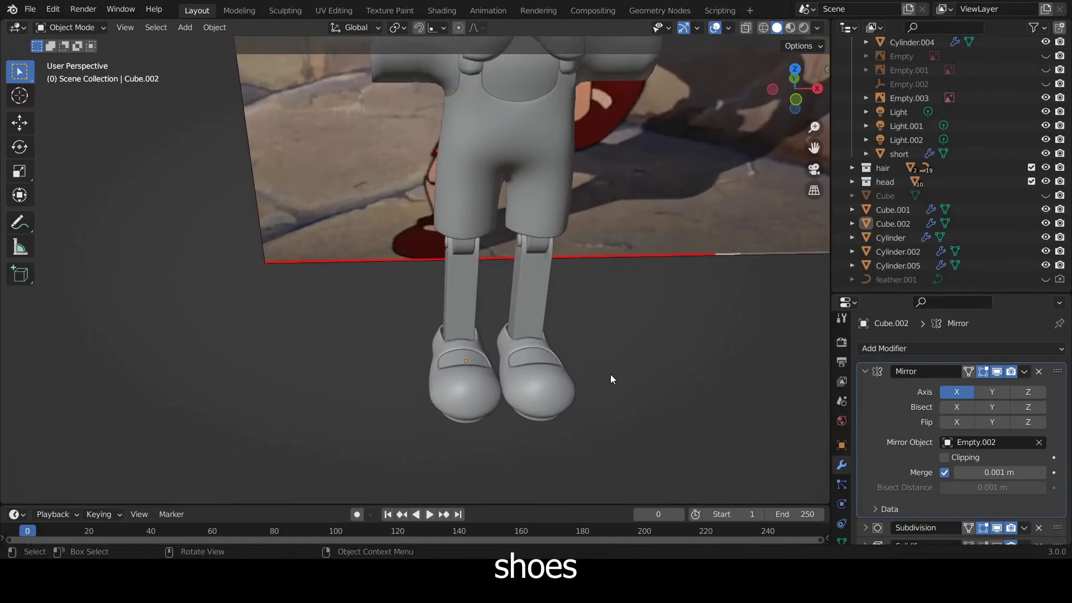
key("KP_1")
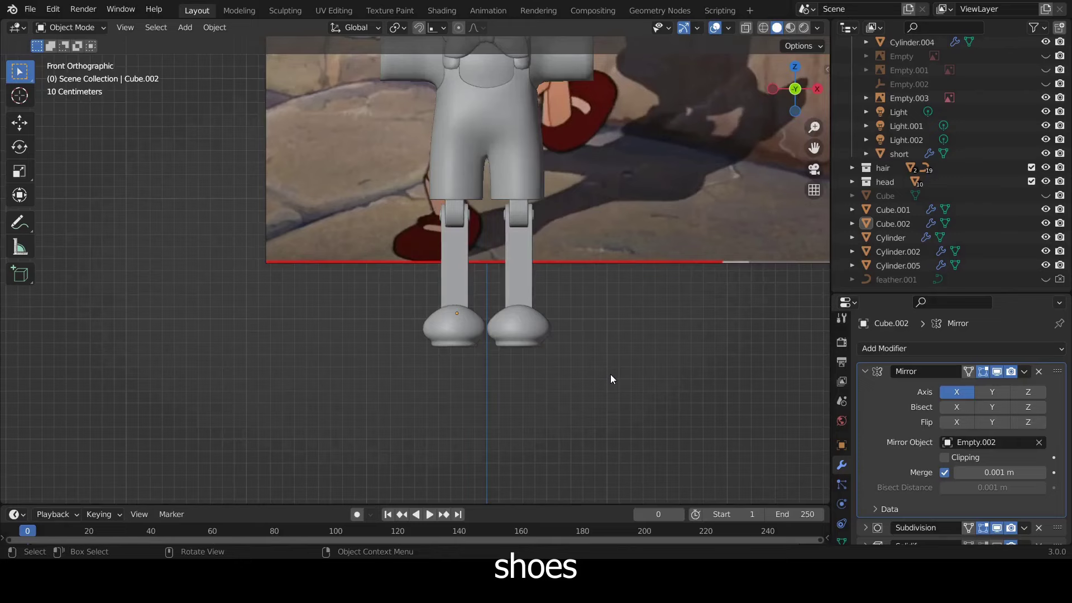
scroll(594, 414, "down", 3)
mouse_move(625, 394)
middle_mouse_down()
mouse_move(539, 407)
mouse_move(564, 415)
middle_mouse_up()
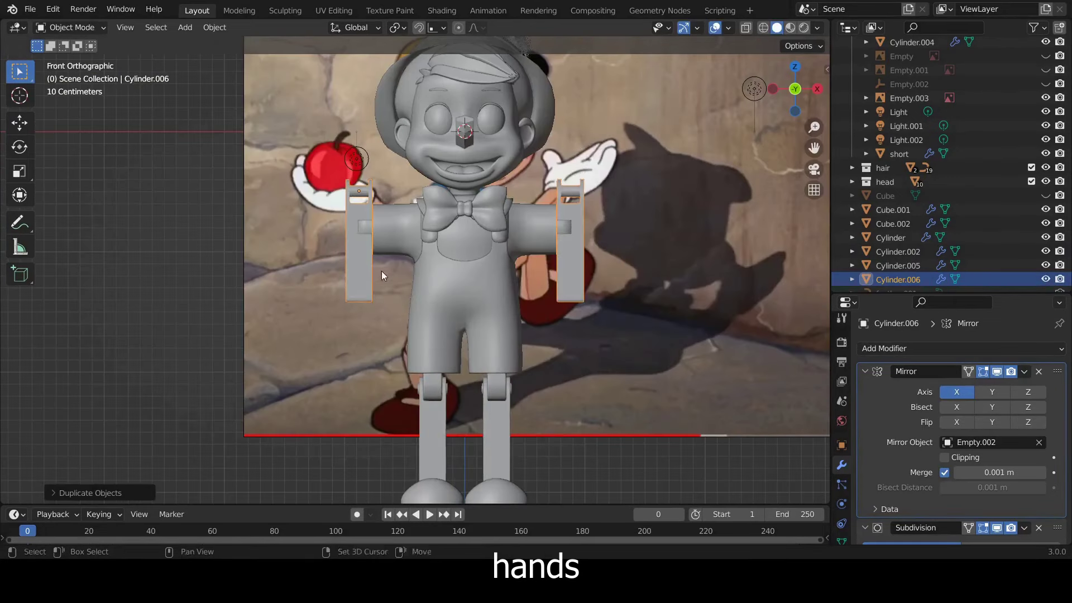
Step: Rotate the hand cylinders 90° to lie horizontal and move them to the arm ends
middle_click_drag(382, 276, 426, 329, "shift")
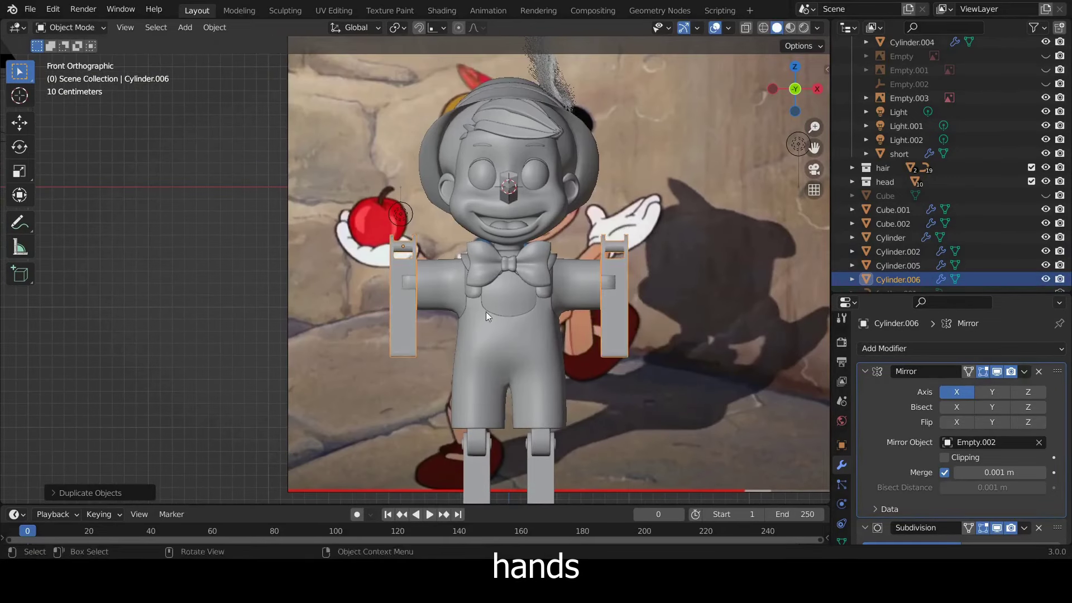
key("r")
type("90")
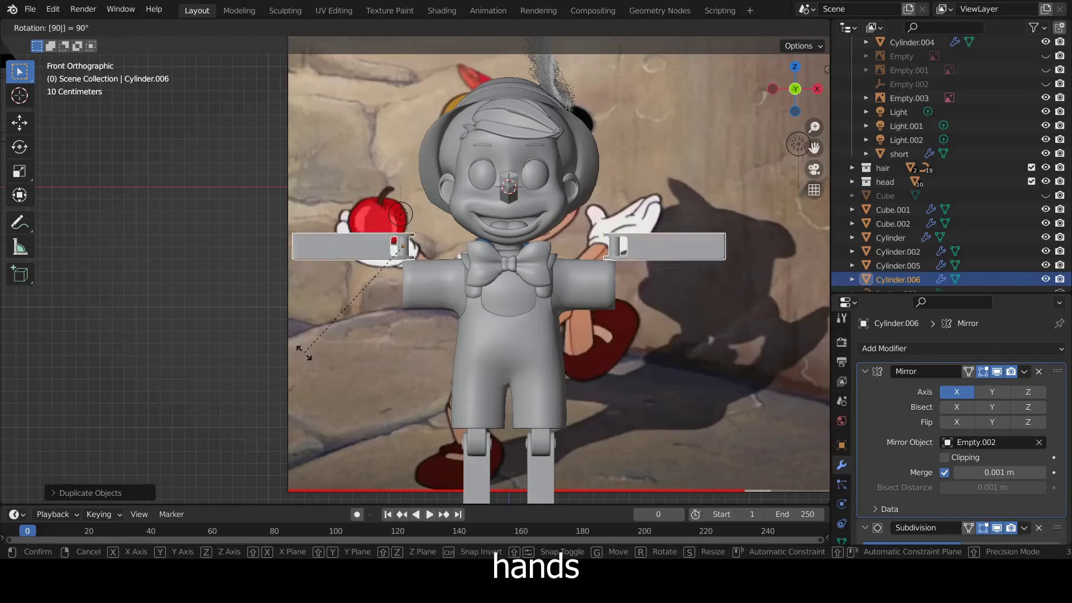
left_click(304, 353)
scroll(352, 261, "up", 3)
key("g")
left_click(556, 328)
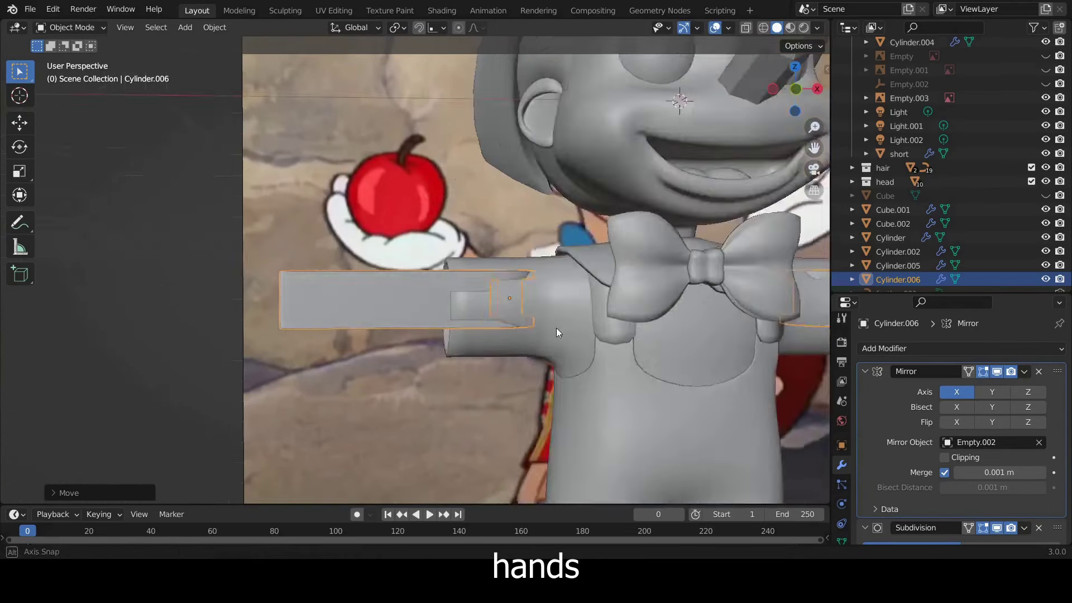
middle_click_drag(556, 328, 636, 412)
key("g")
key("y")
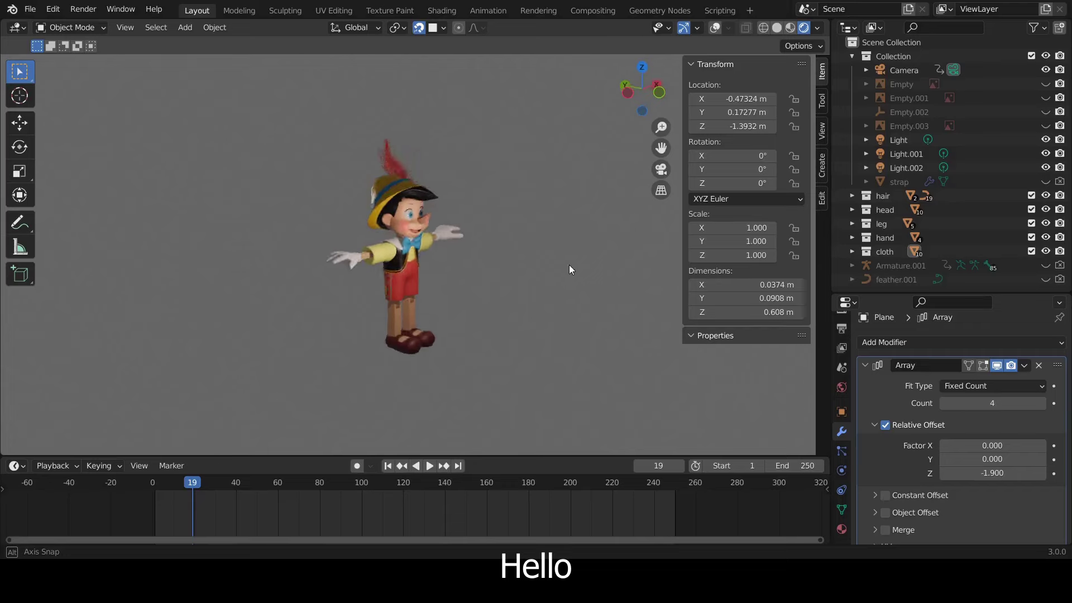
Step: Orbit and zoom around the finished textured Pinocchio from the front and at an angle
middle_click_drag(565, 265, 489, 264)
scroll(475, 264, "up", 3)
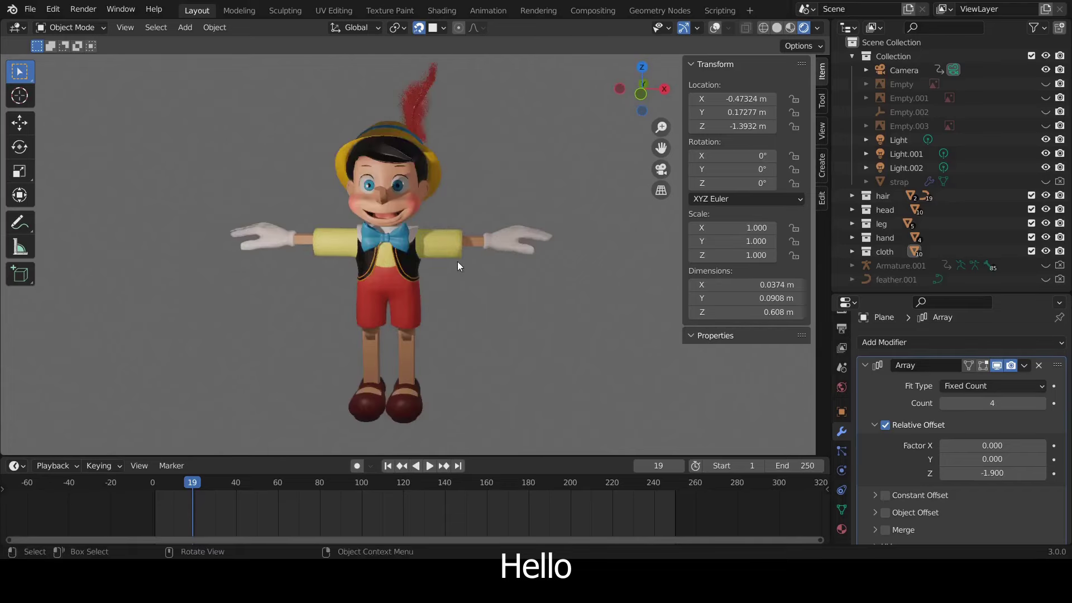
mouse_move(459, 259)
middle_mouse_down()
mouse_move(413, 260)
mouse_move(494, 256)
mouse_move(468, 271)
middle_mouse_up()
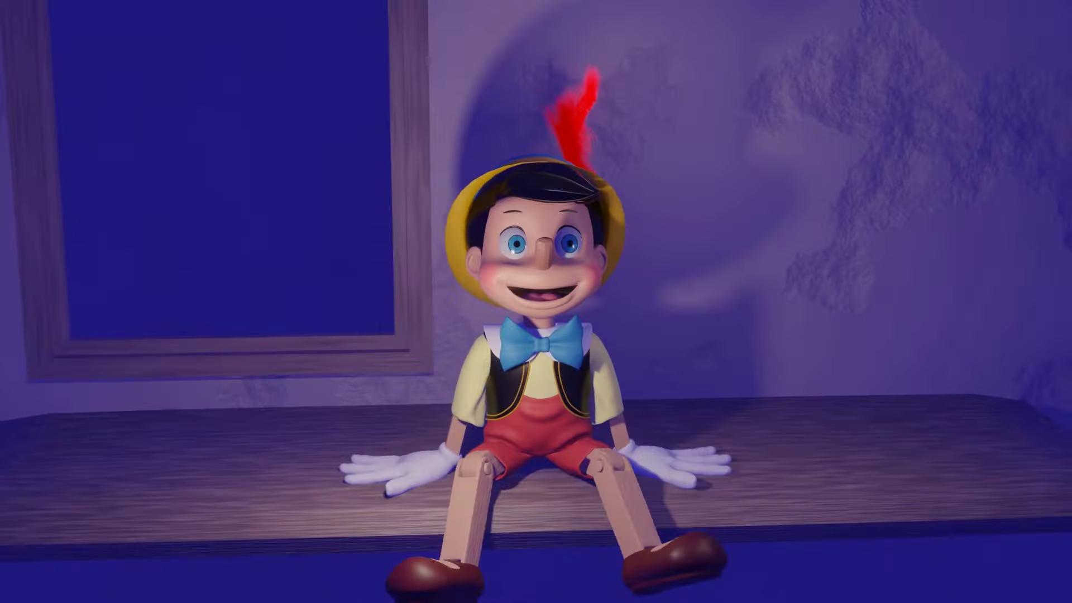